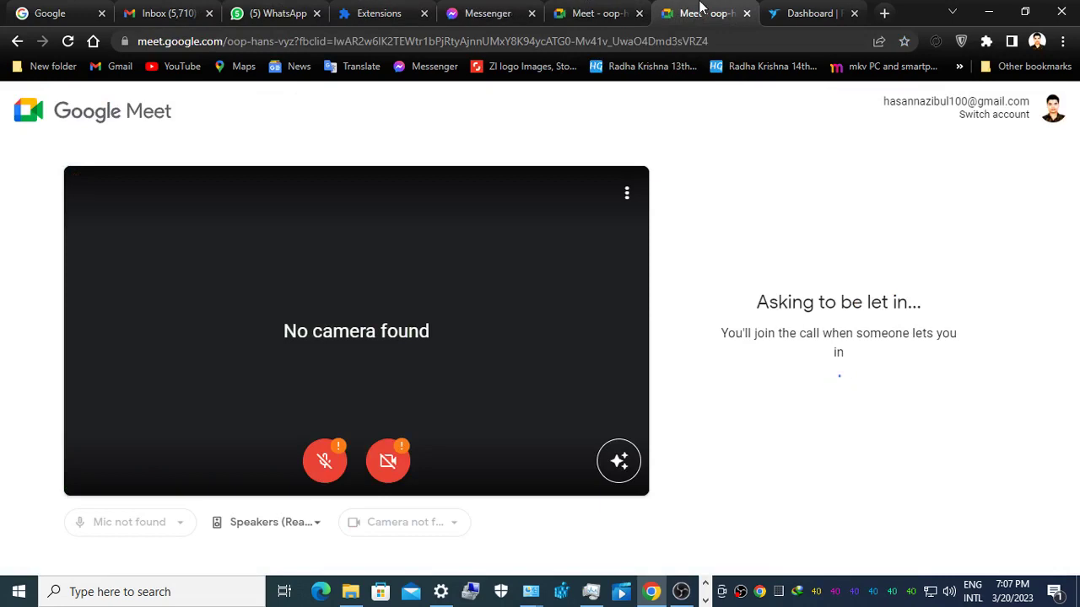
Step: Send the message "Na vai amito join hote parsina vai" to the DIGITAL MARKETING GROUP UY LAB chat in Messenger
click(485, 10)
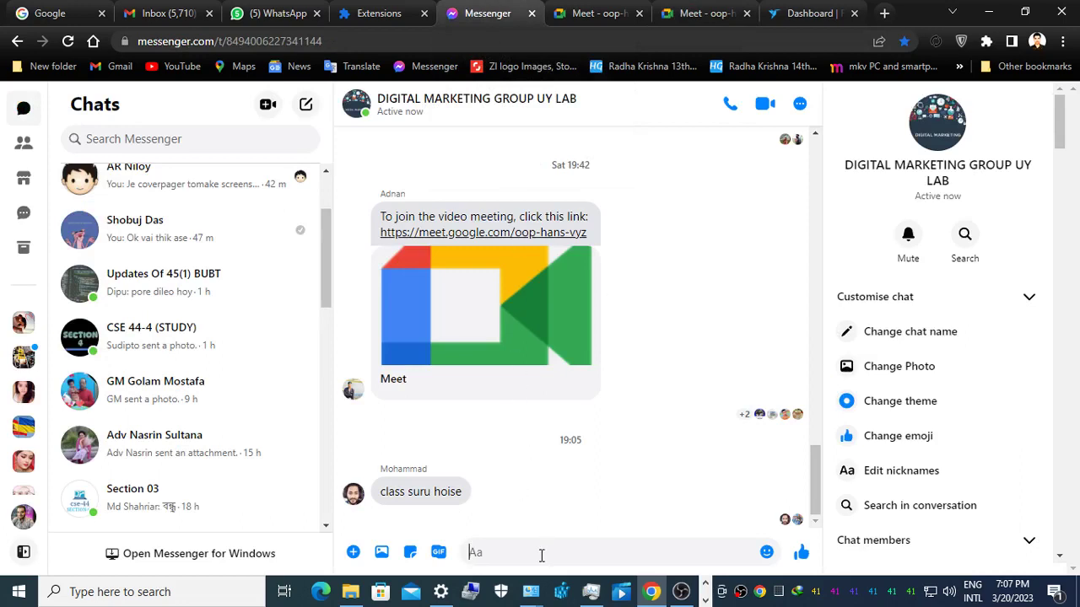
text(Na vai a)
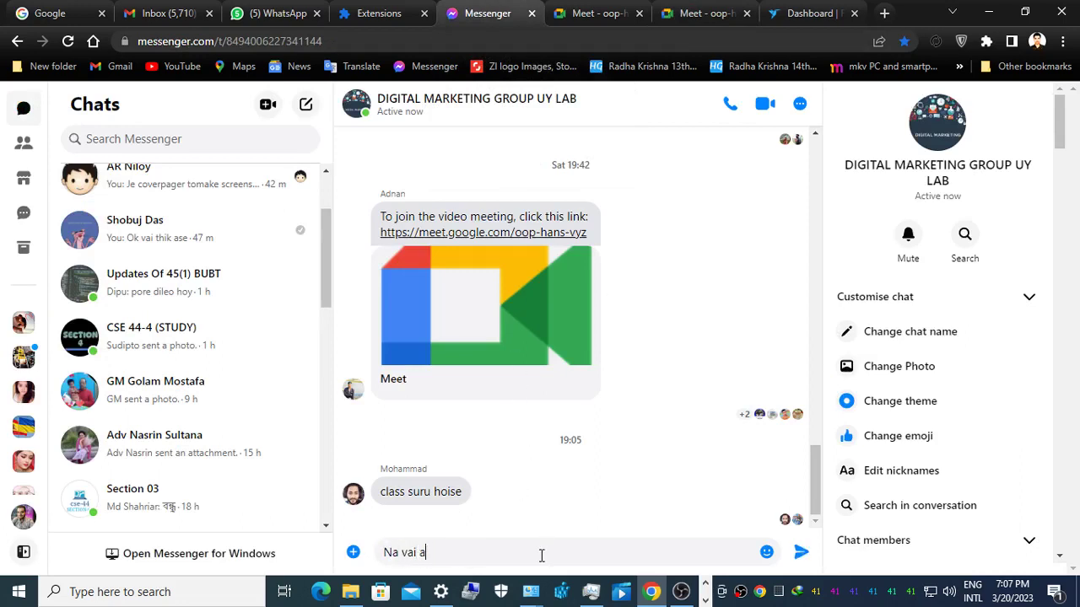
text(mito join hote parsina vai)
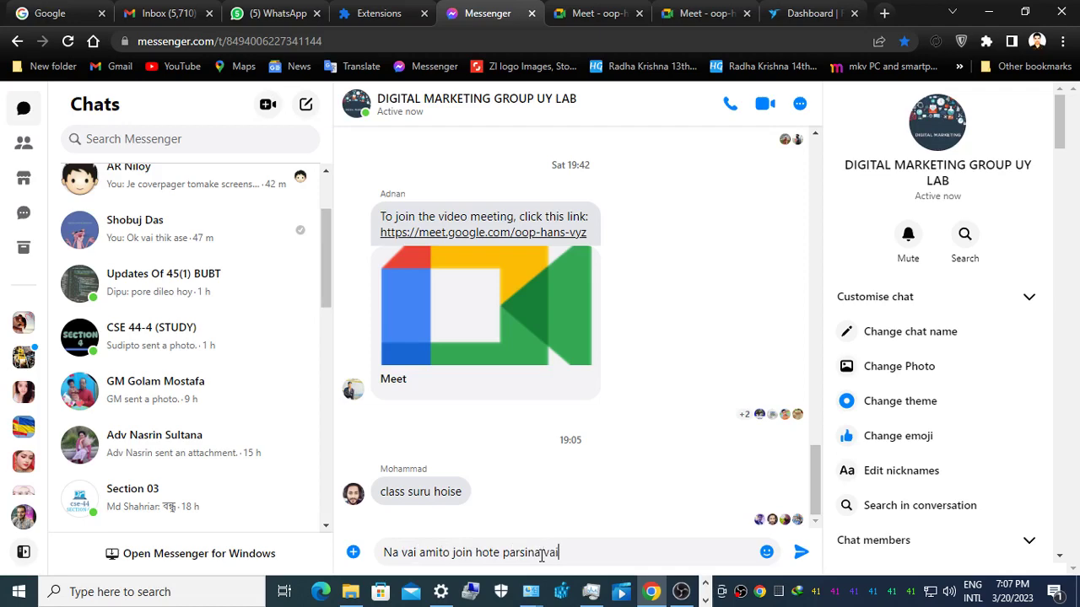
key(Return)
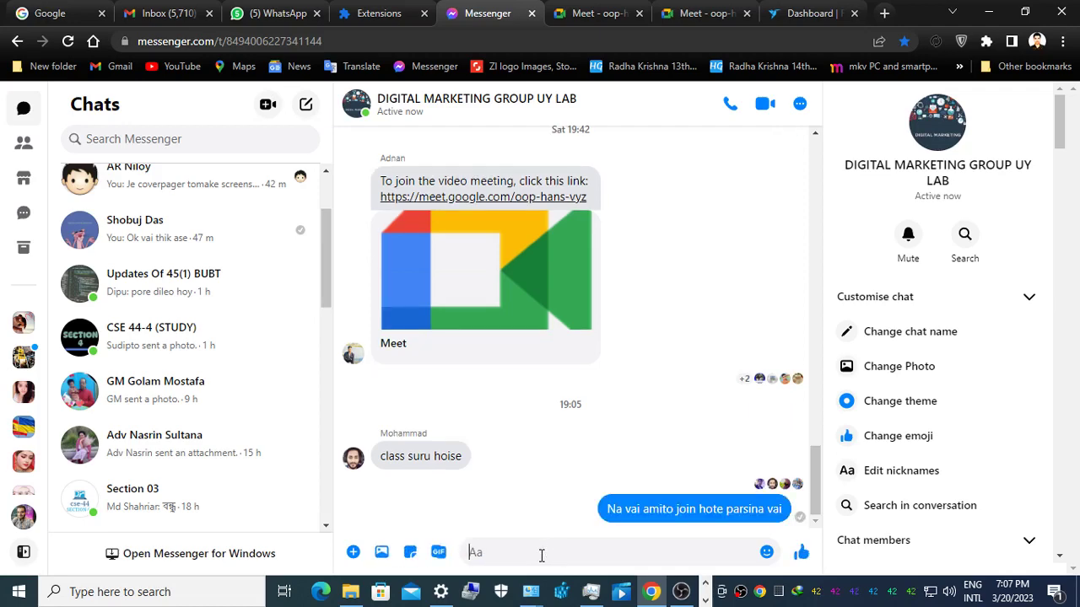
Step: Compare the two Google Meet waiting pages, then reload the first one and ask again to join the call
click(599, 13)
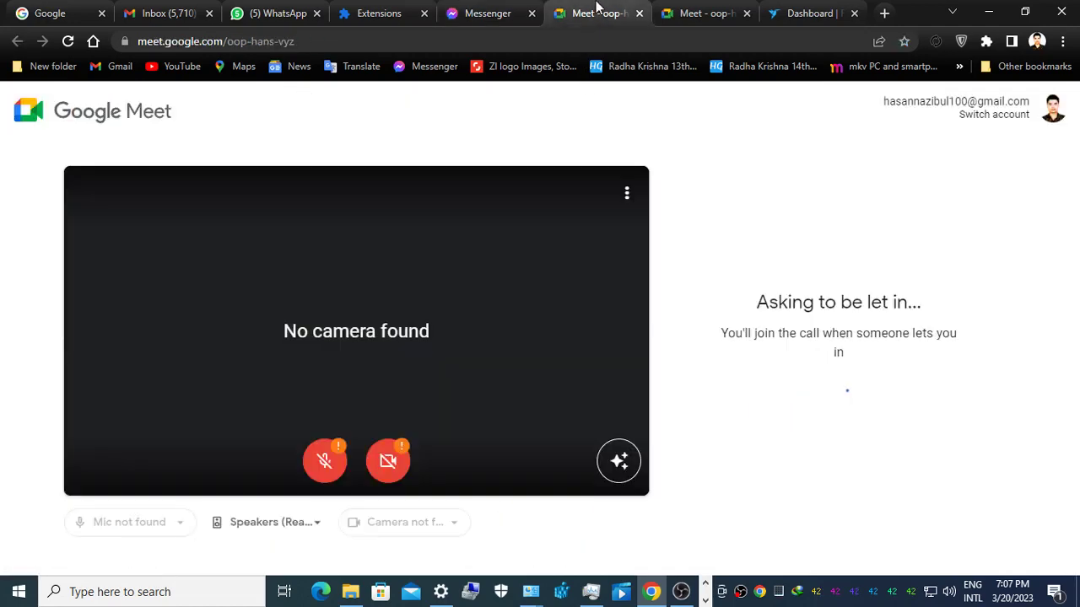
click(713, 10)
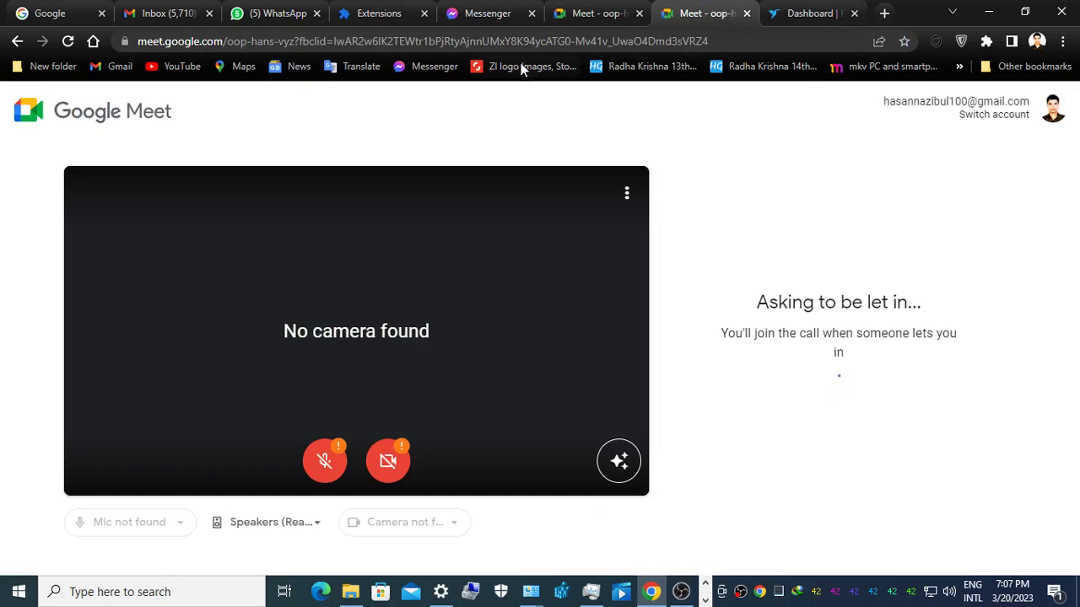
click(594, 10)
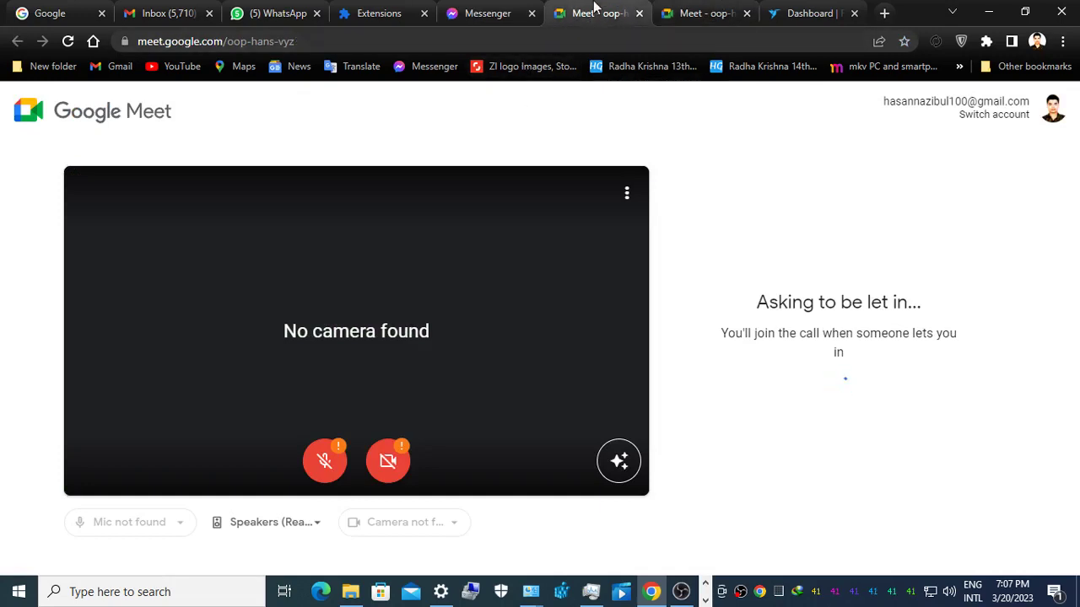
click(68, 40)
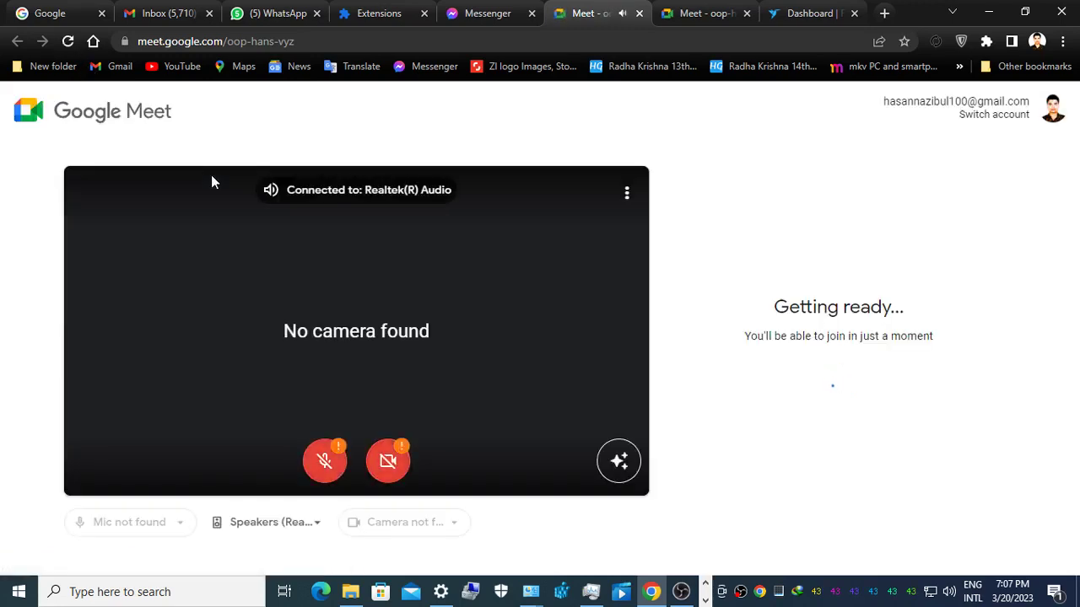
click(754, 318)
Step: Reload the second Google Meet waiting page and resend its request to join the call
click(703, 10)
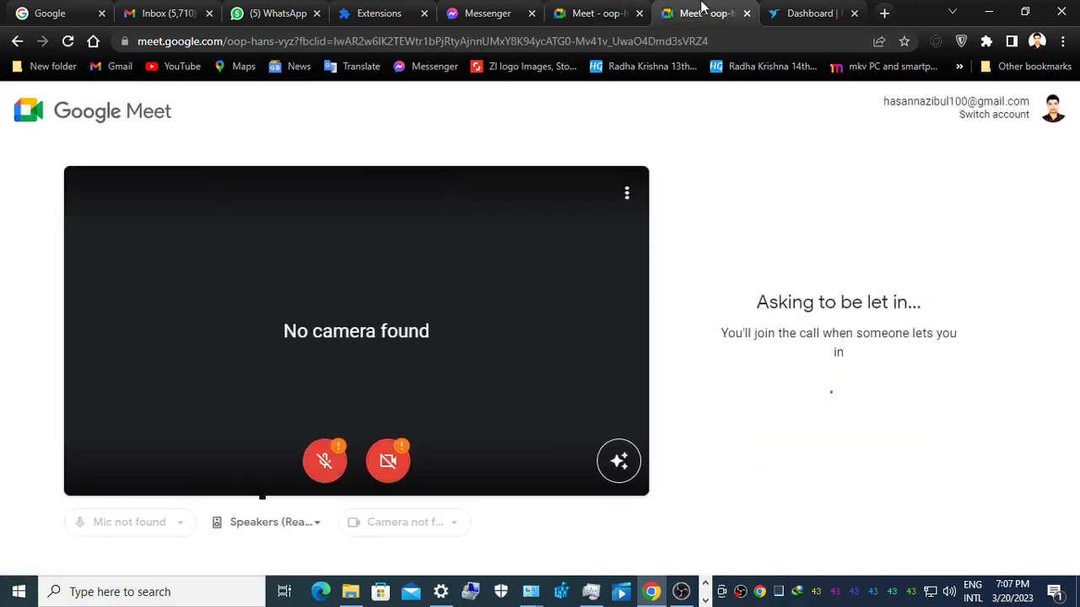
click(67, 41)
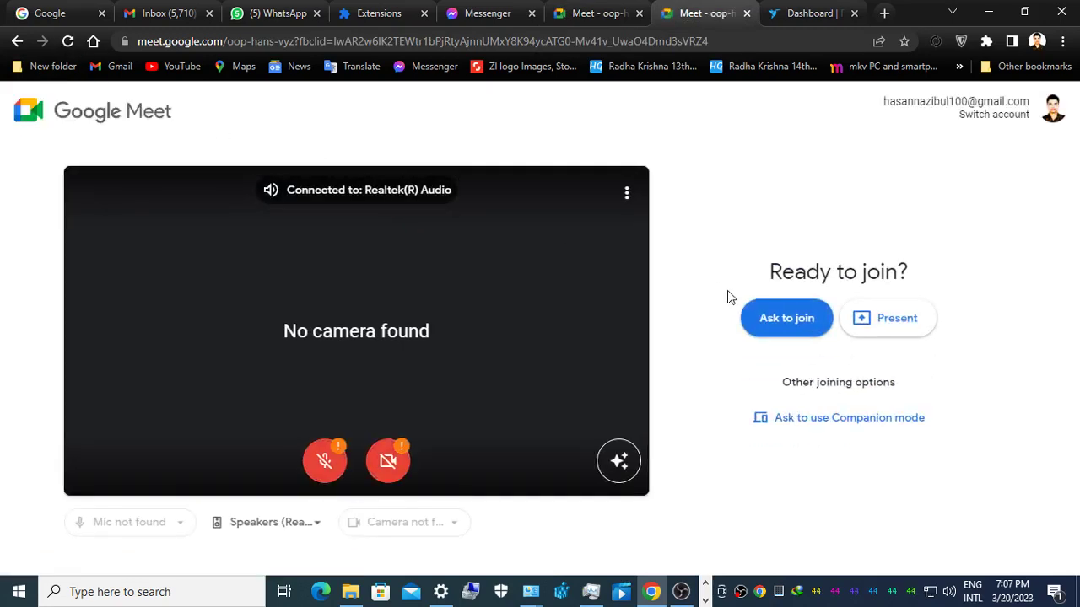
click(781, 319)
Step: Check the Messenger group chat for replies and both Google Meet pages for admission to the call
click(601, 14)
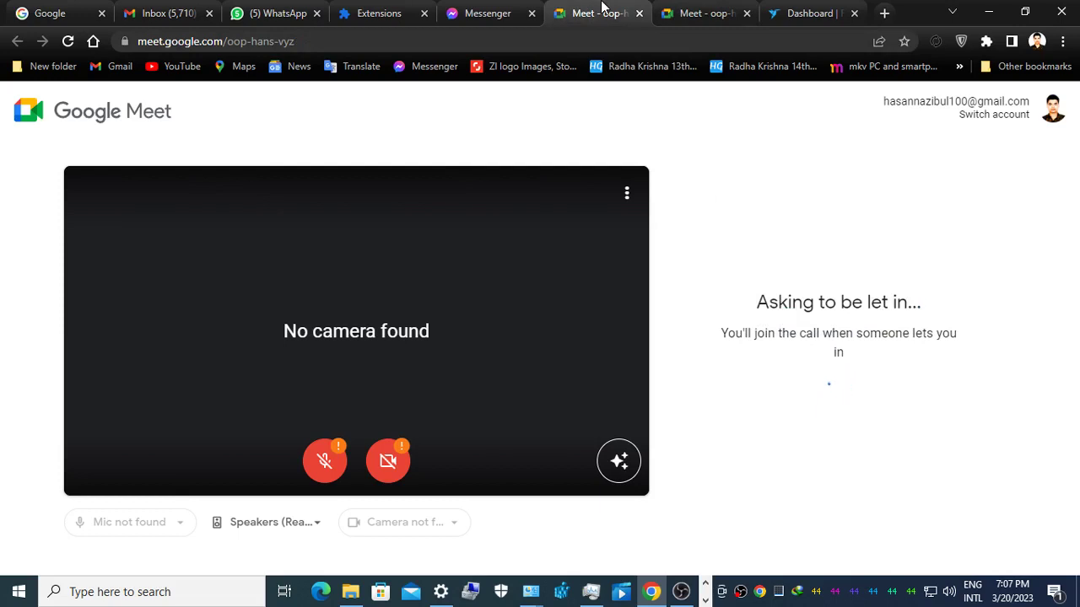
click(485, 10)
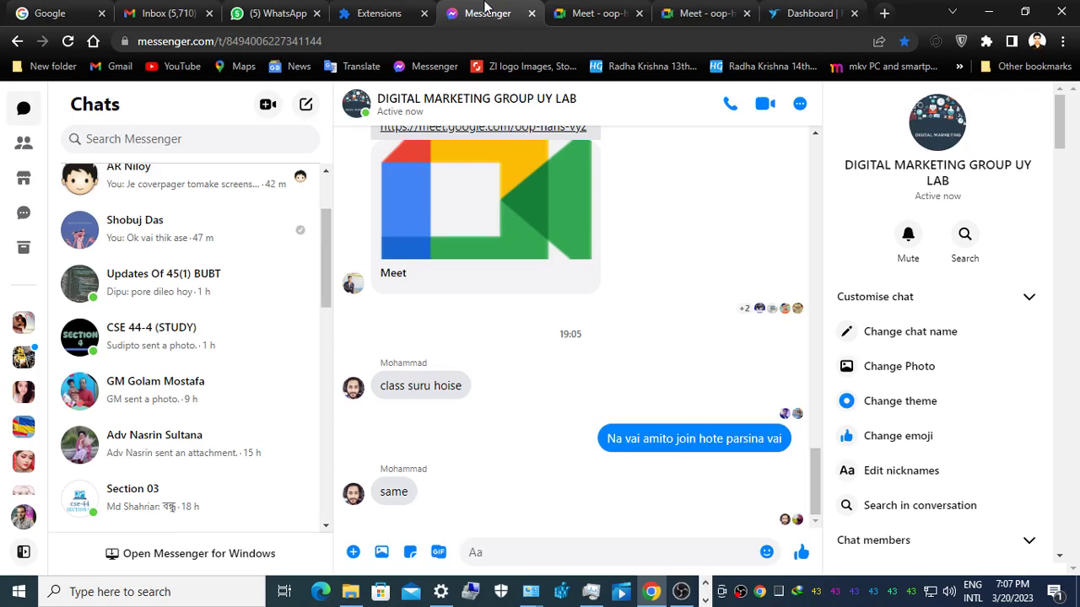
click(595, 11)
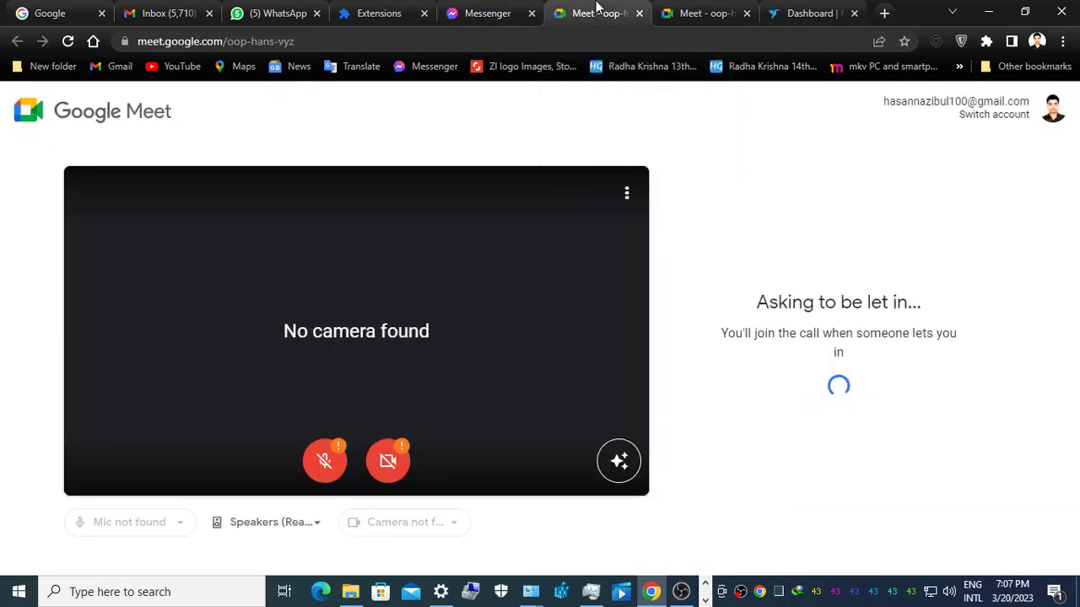
click(706, 8)
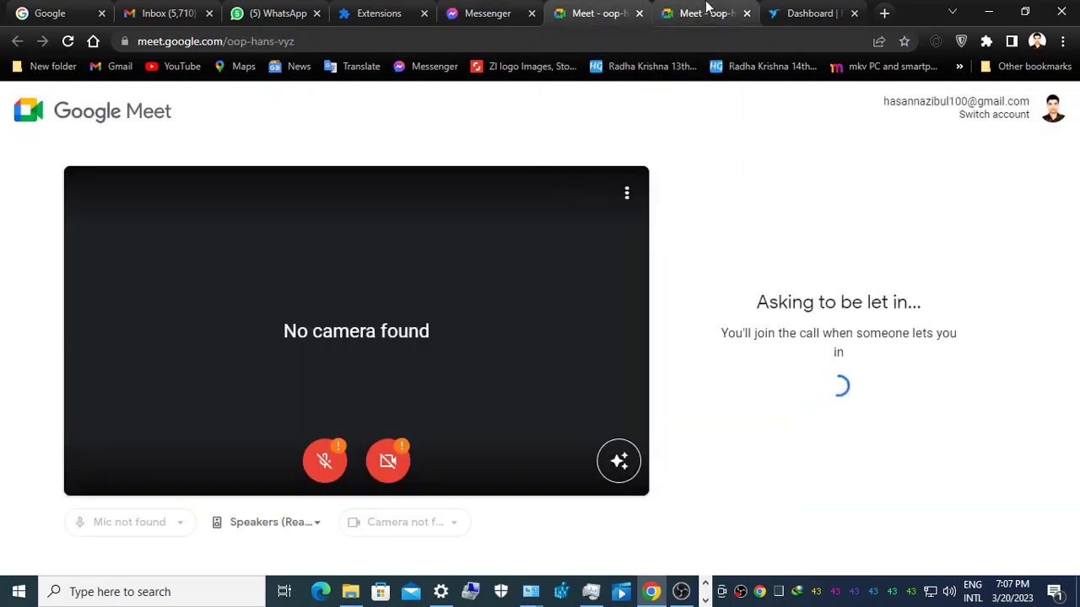
click(597, 11)
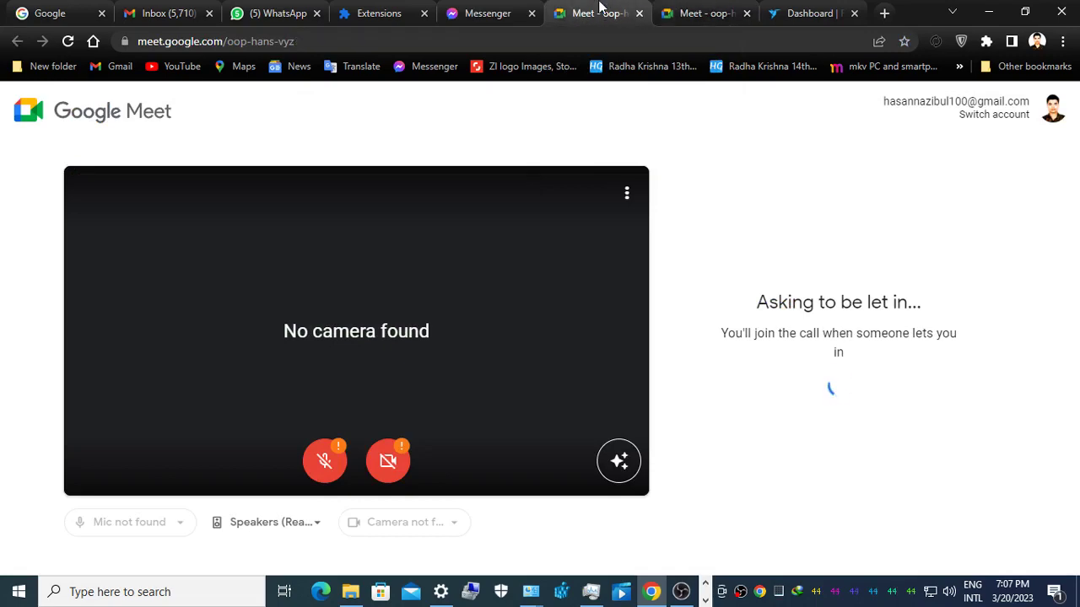
Step: Switch to File Explorer and search New Volume (D:) for "song"
mouse_move(350, 591)
click(349, 535)
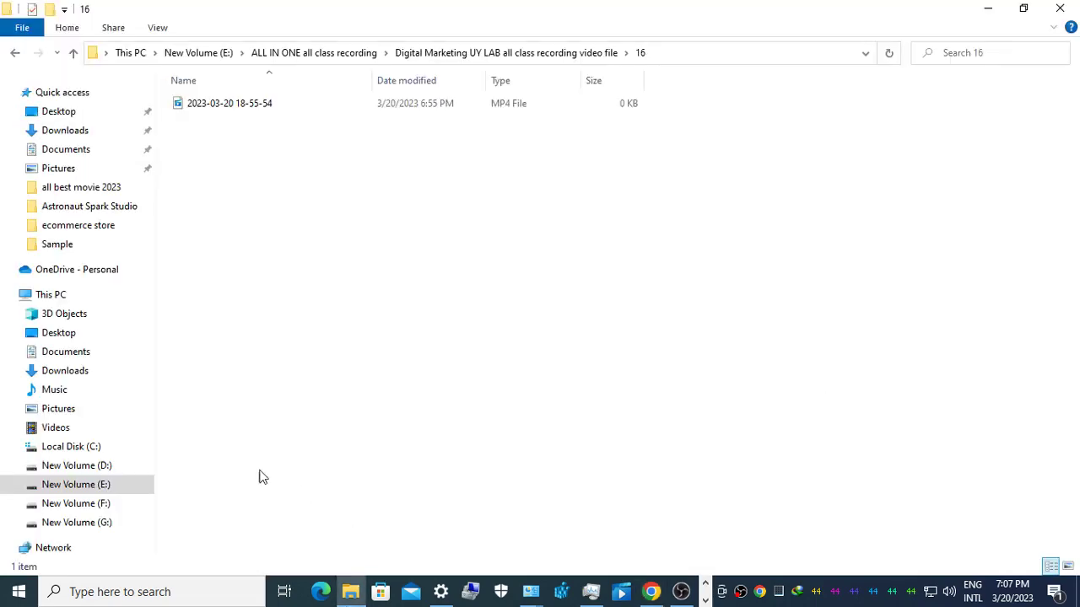
click(84, 465)
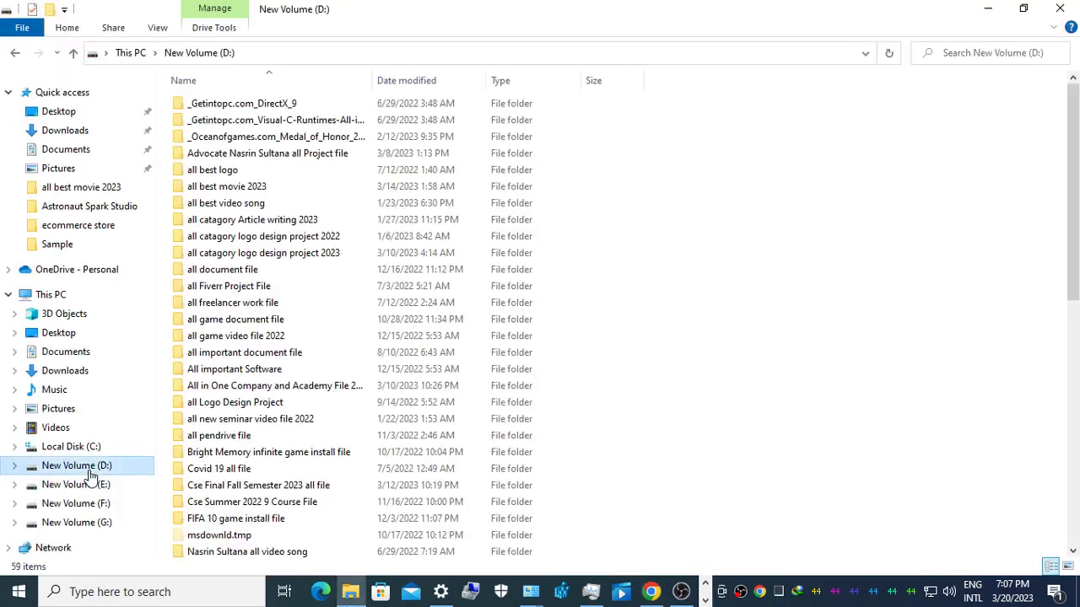
click(982, 53)
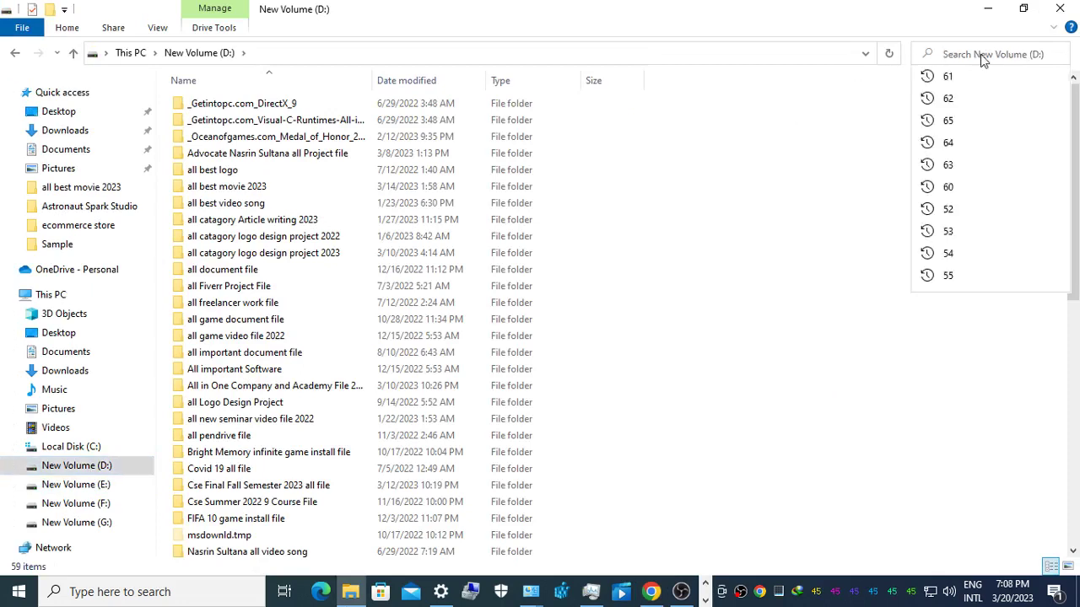
text(song)
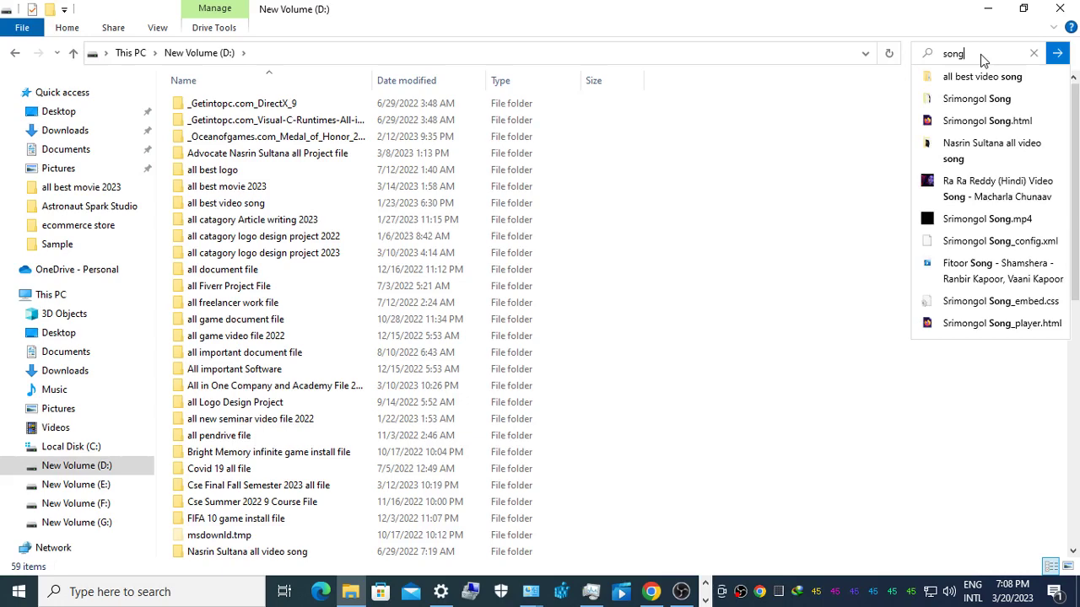
key(Tab)
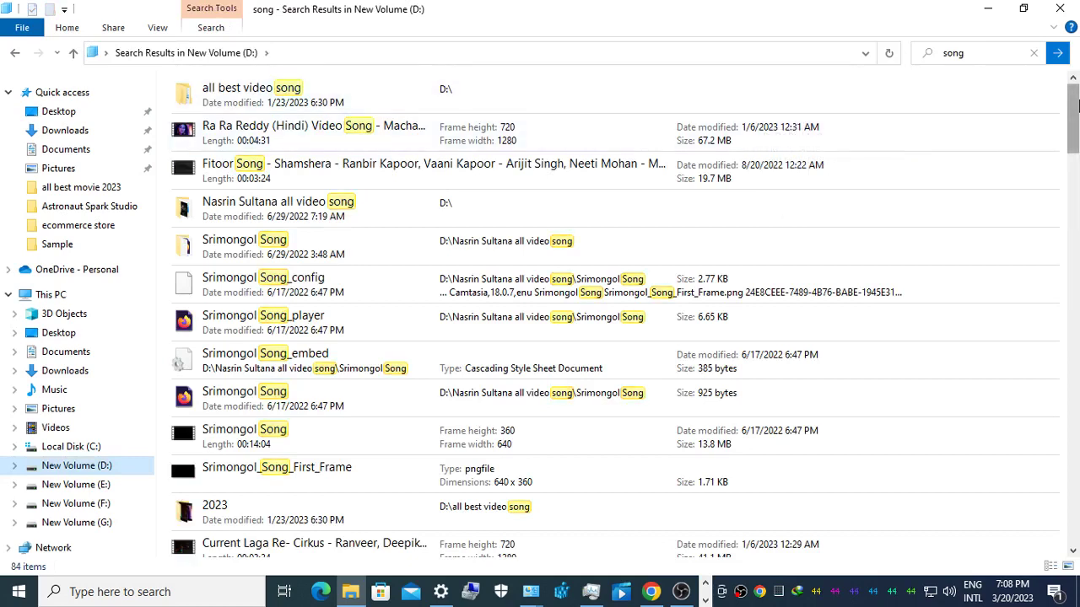
Step: Look inside the Srimongol Song folder, then return to the search results and browse the rest of the list
double_click(254, 244)
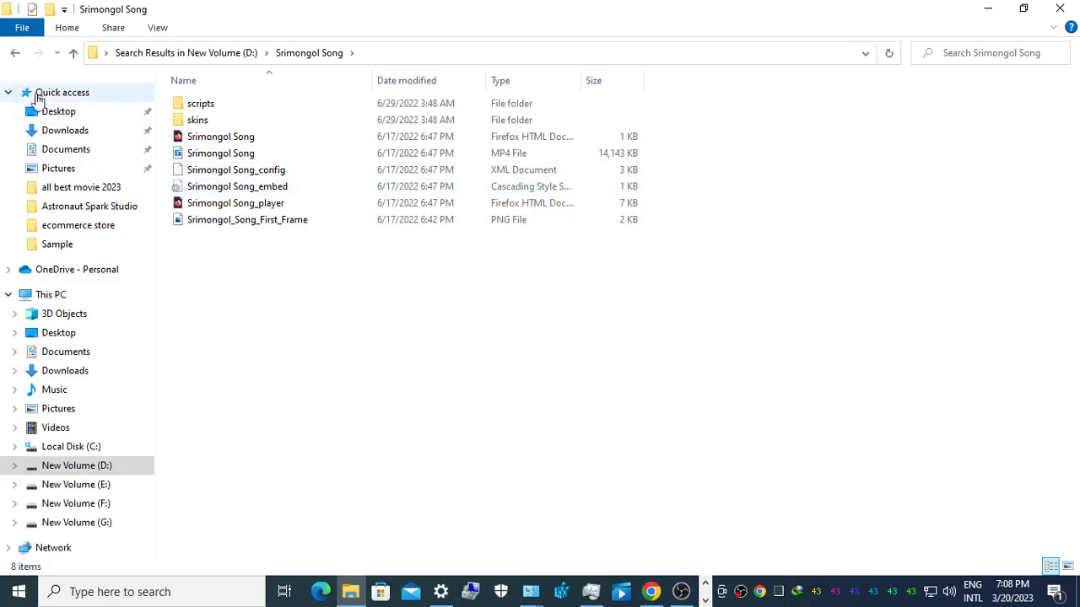
click(15, 53)
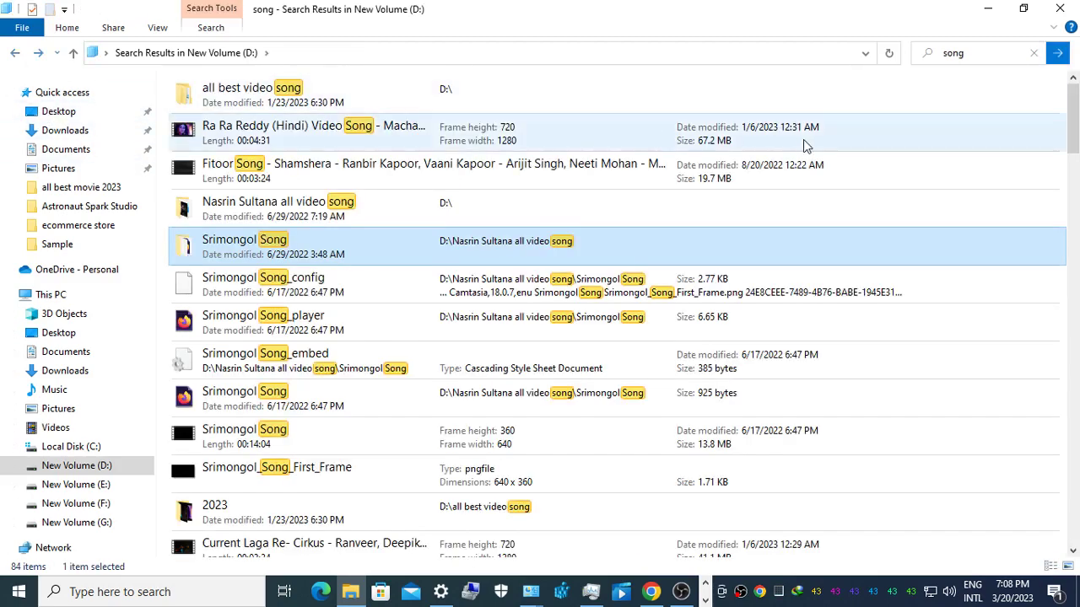
scroll(1073, 160, down, 5)
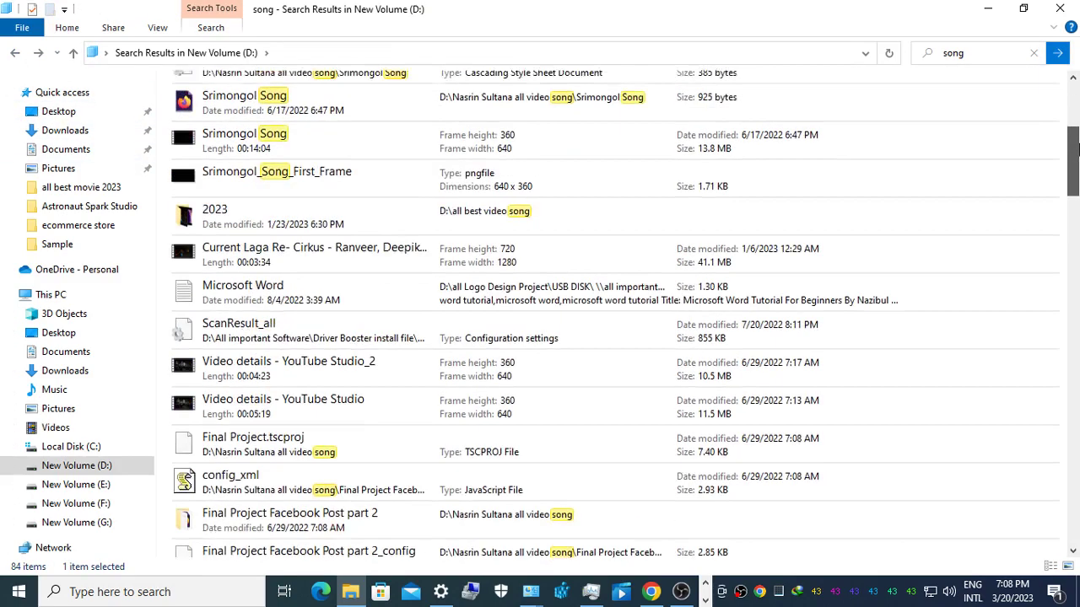
drag(1076, 186, 1076, 489)
Step: Search New Volume (E:) for "song"
click(99, 487)
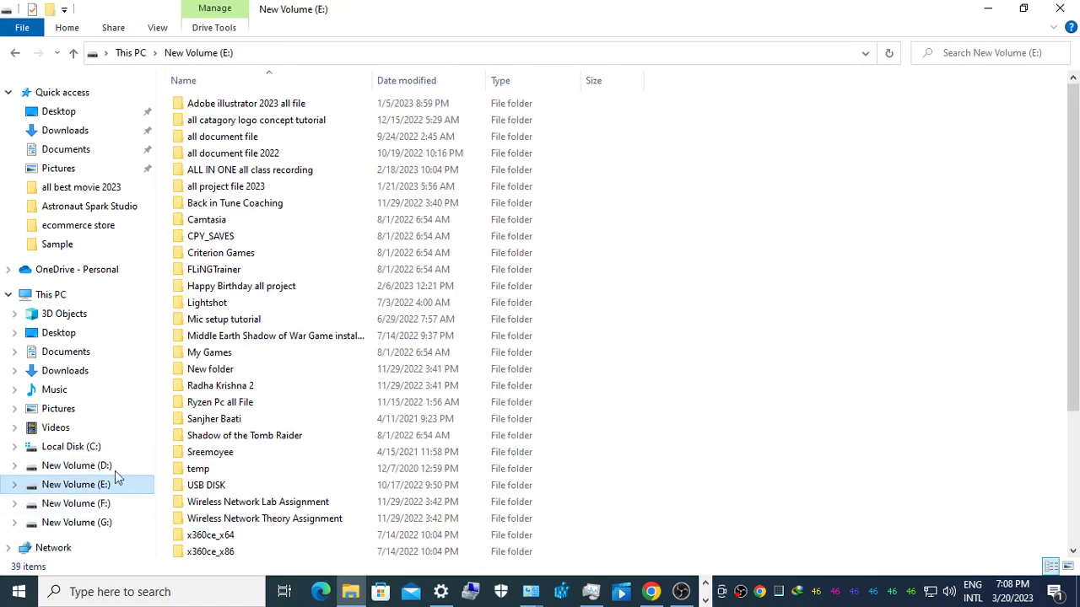
click(964, 54)
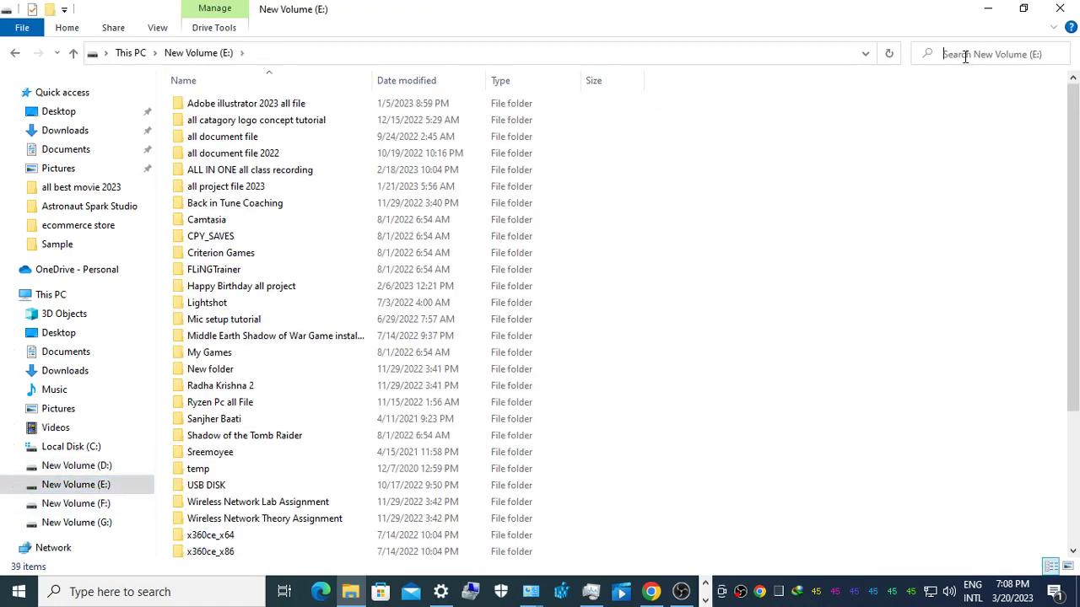
text(s)
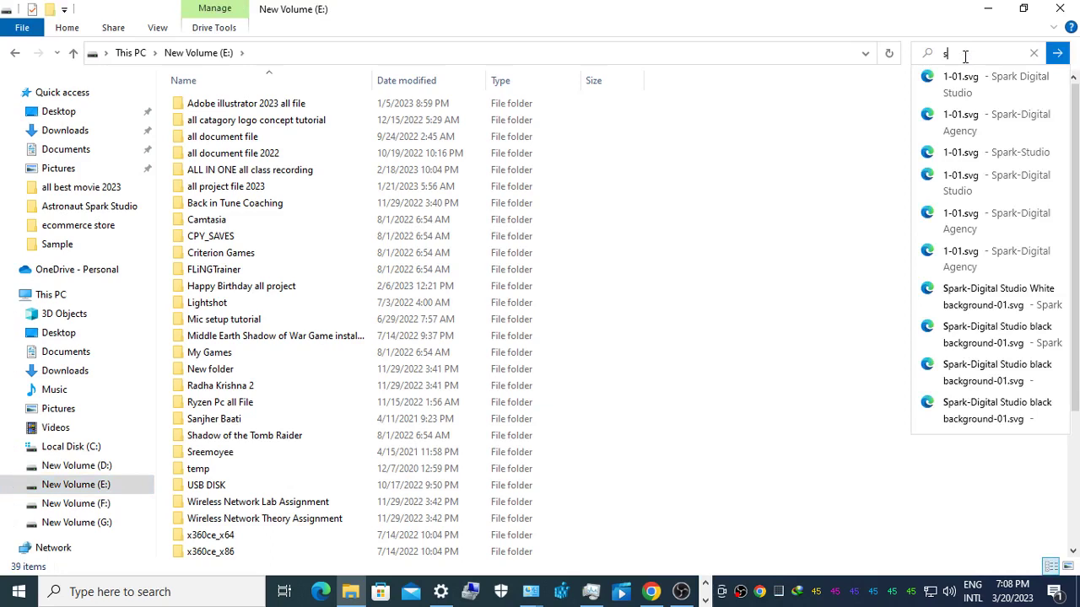
text(ong)
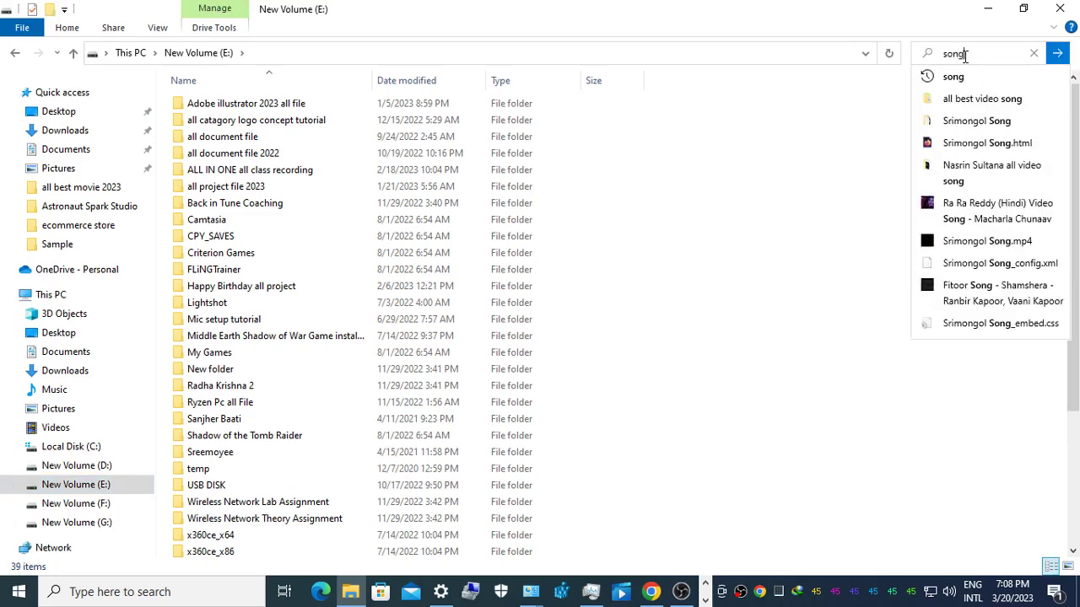
click(965, 76)
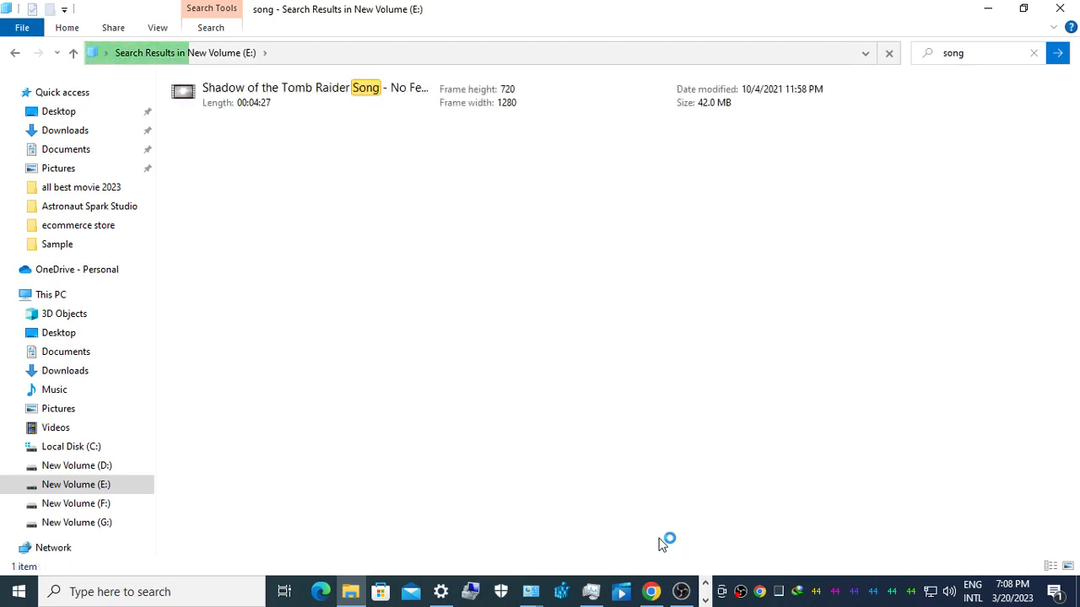
Step: Switch back to Chrome and check the Messenger group chat, WhatsApp and the Messenger chat list for new messages
click(651, 591)
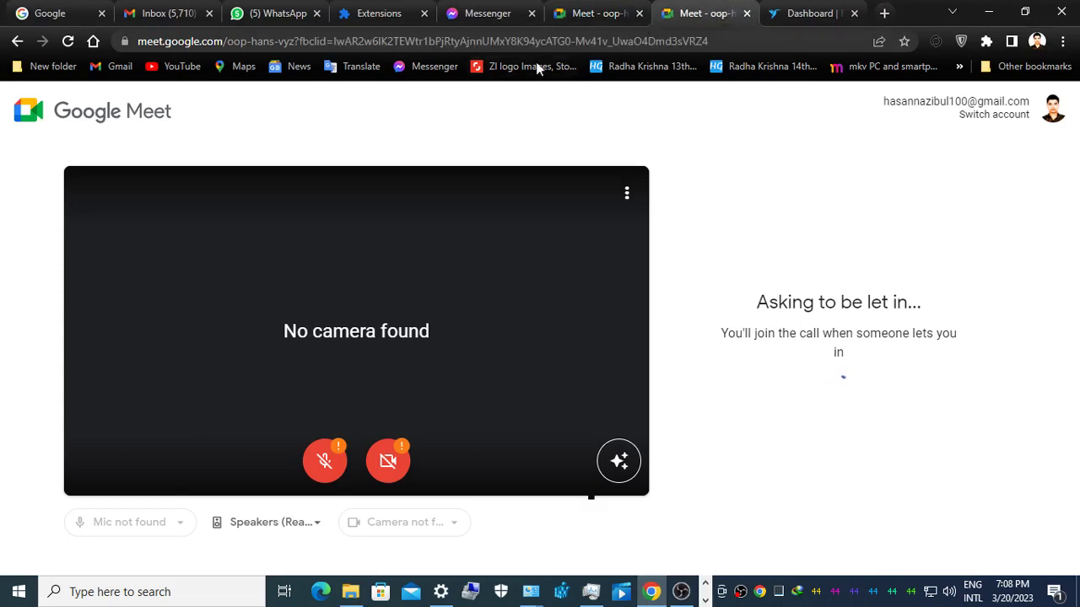
click(482, 10)
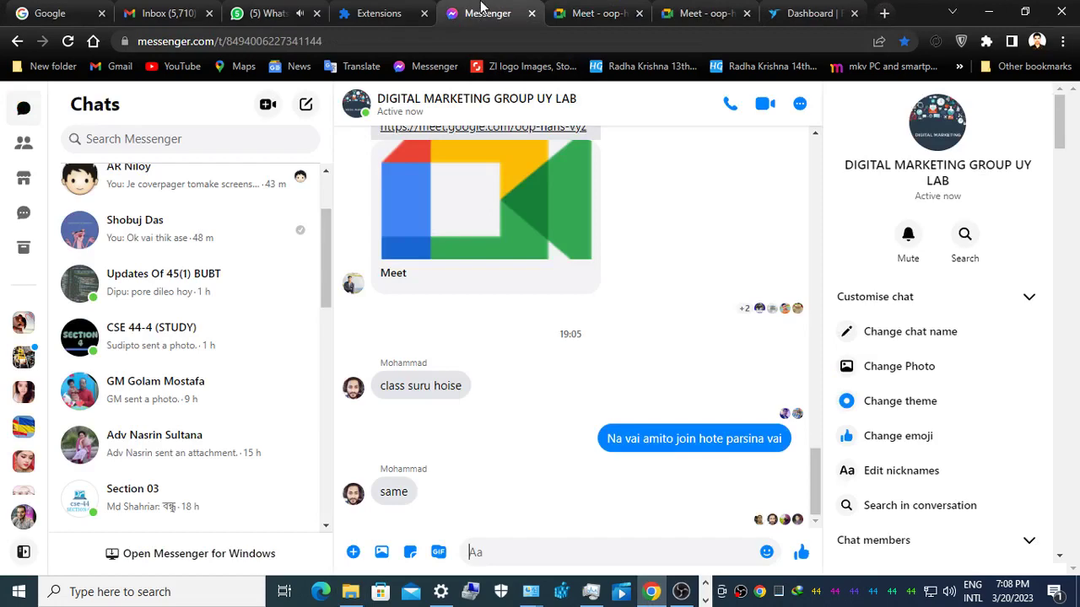
click(275, 11)
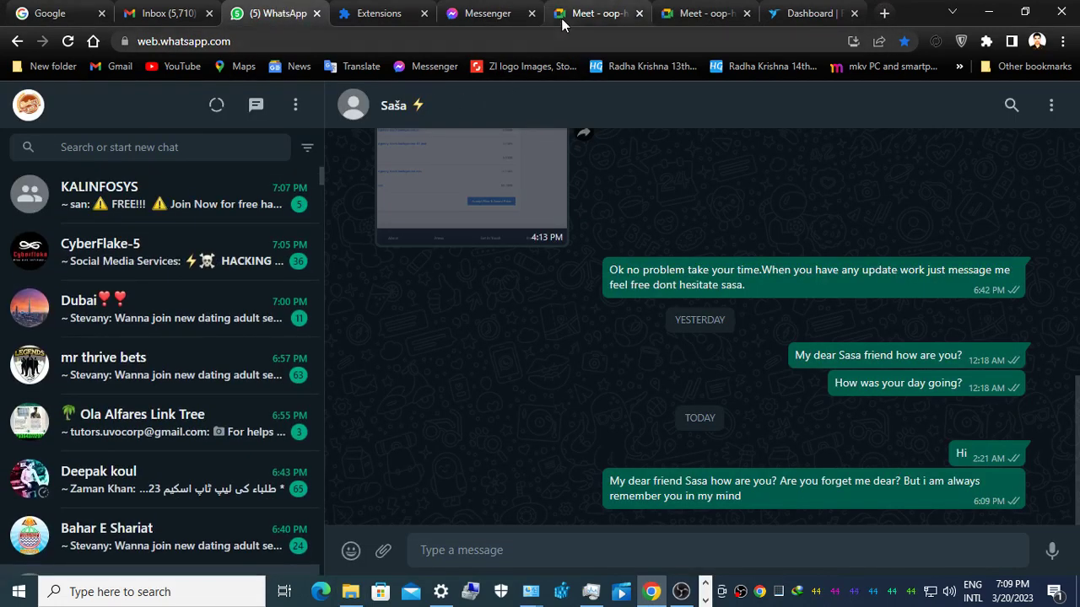
click(496, 15)
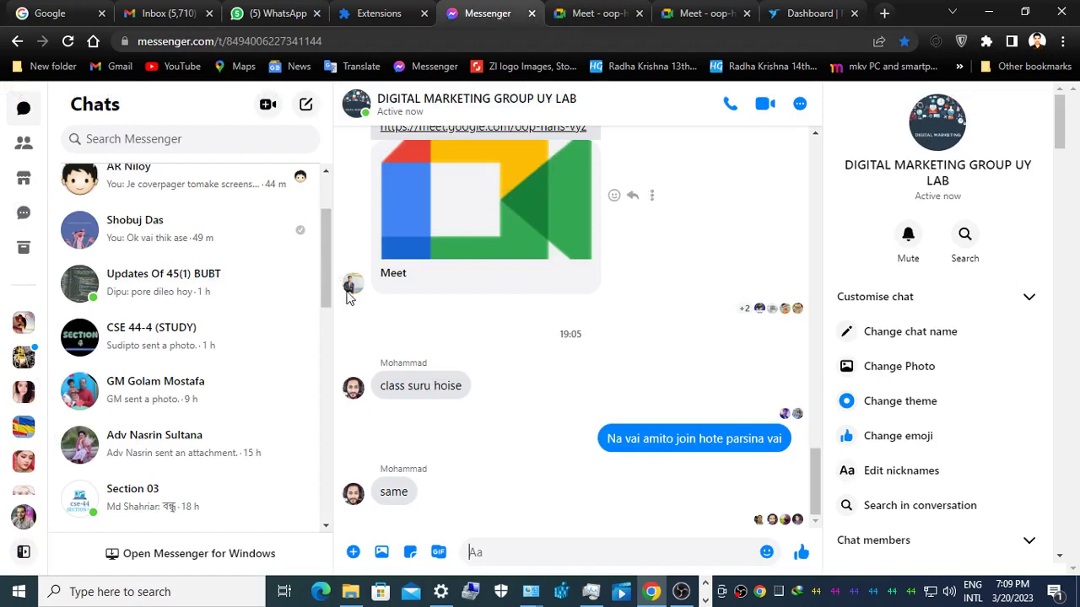
drag(328, 296, 326, 219)
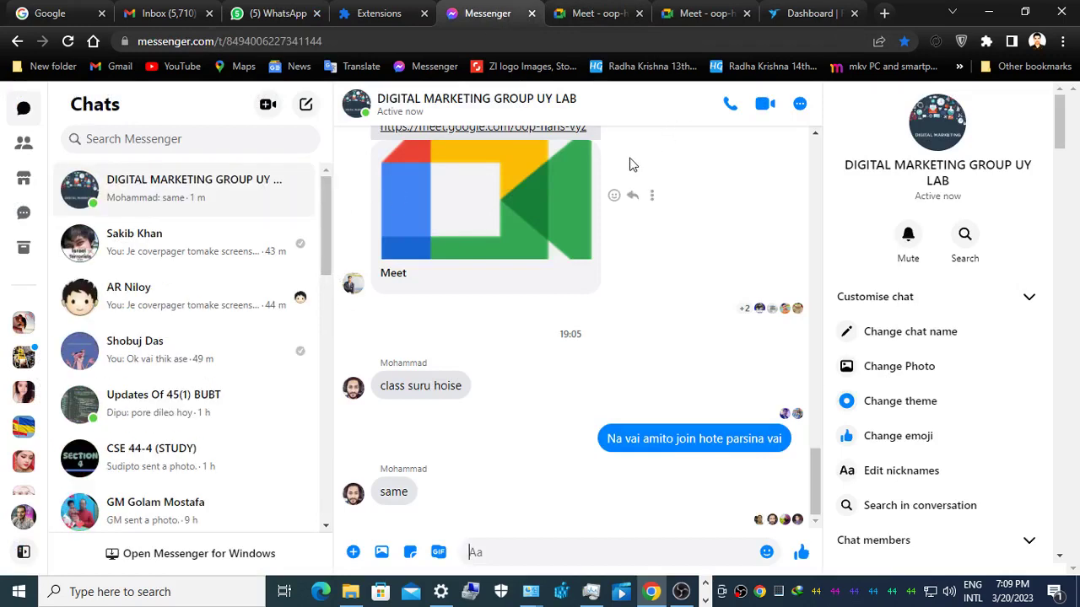
Step: Check the join status on both Google Meet pages, then switch to the OBS window
click(590, 13)
click(714, 10)
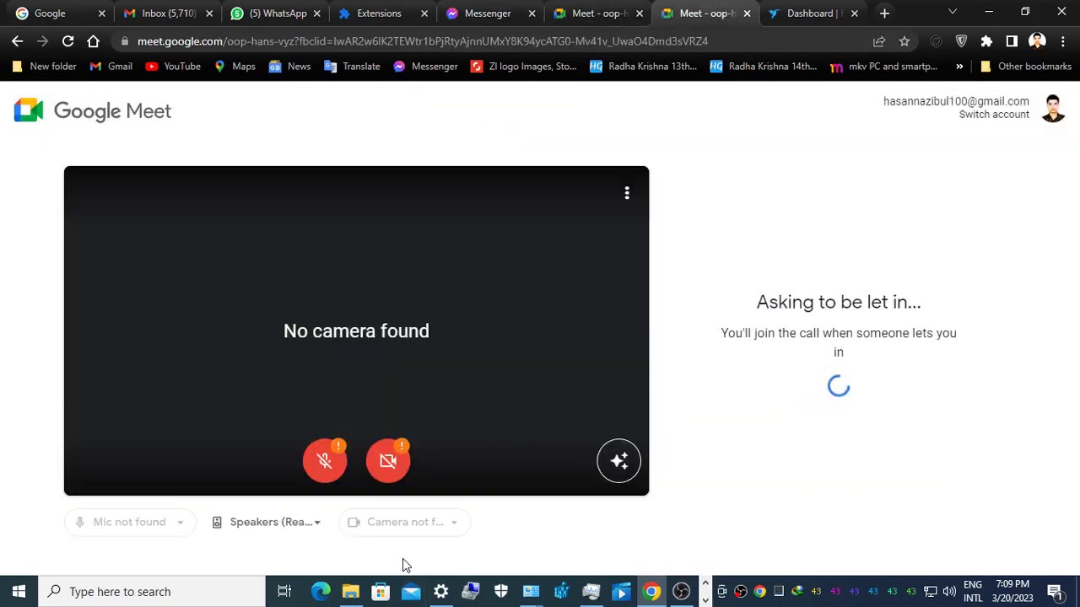
click(680, 592)
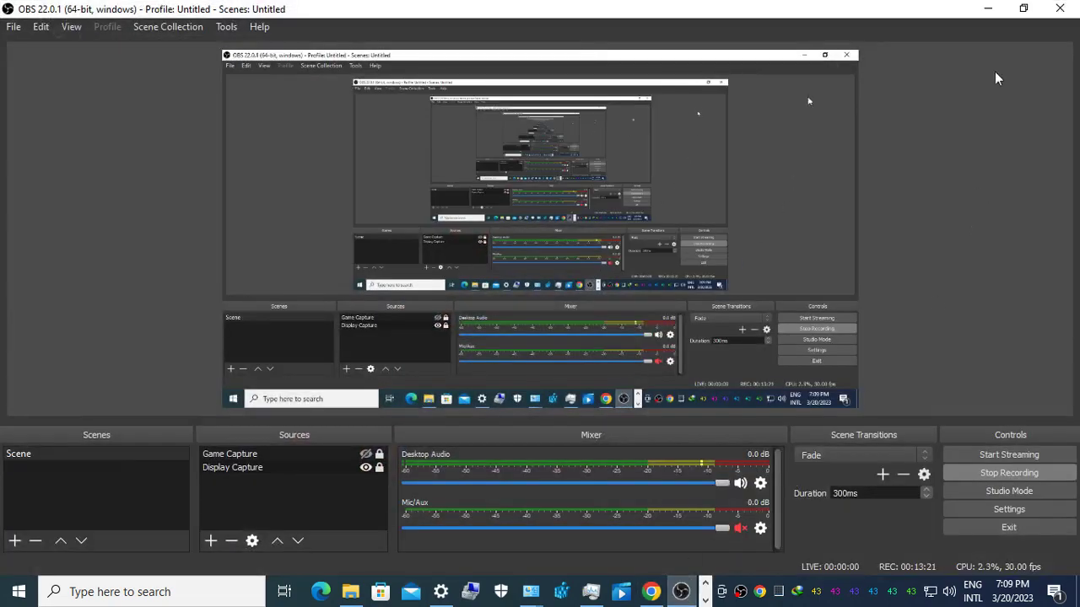
Step: Minimize OBS, switch to File Explorer, look inside the SONGS folder, and return to the search results
click(987, 9)
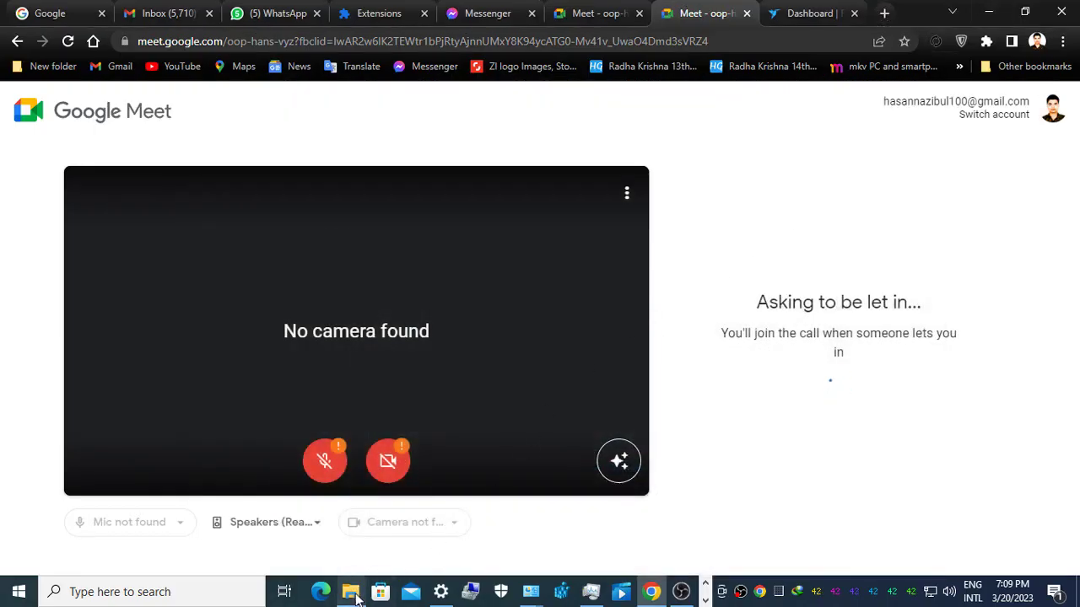
mouse_move(356, 598)
click(350, 543)
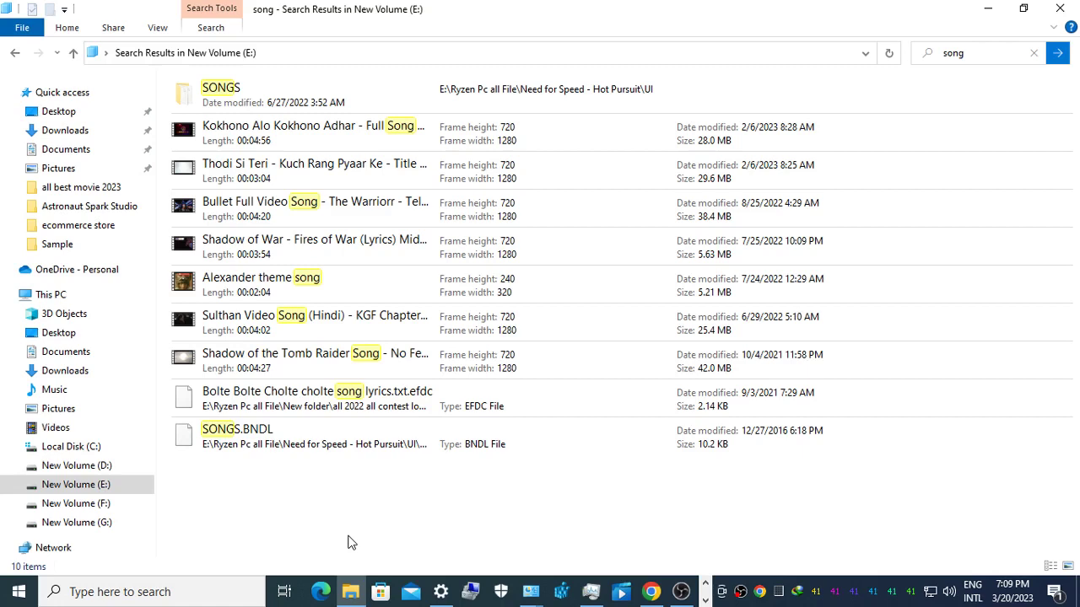
double_click(244, 97)
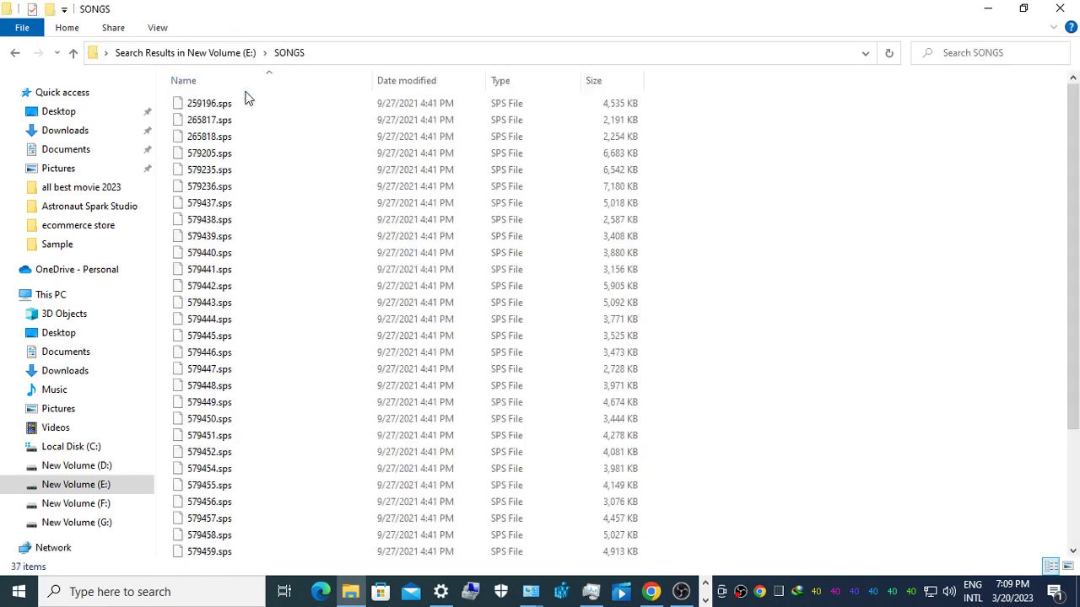
click(15, 54)
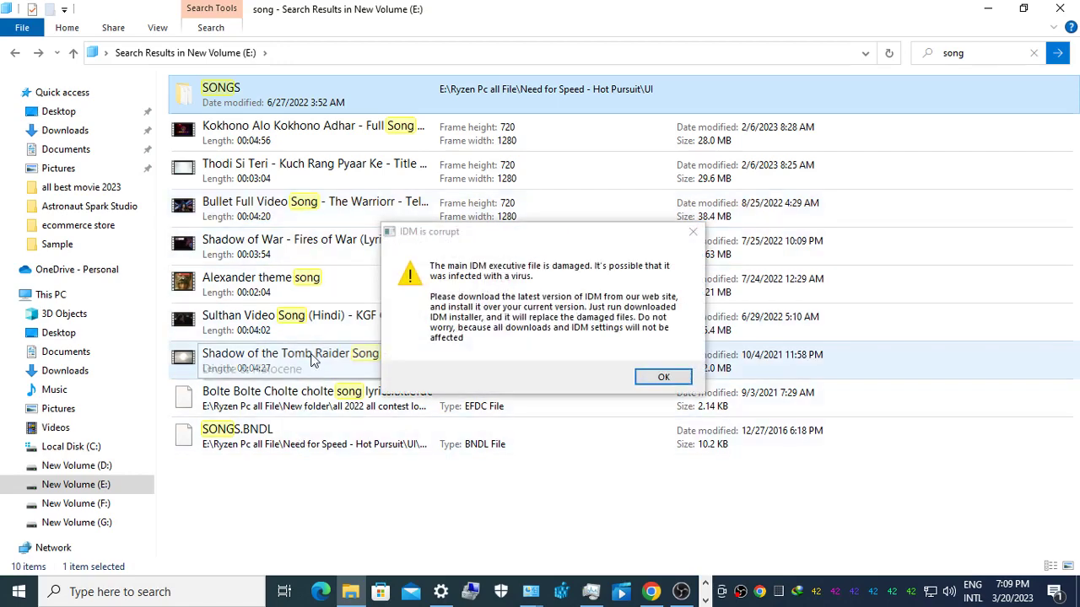
Step: Open Internet Download Manager and browse its download list in the maximized window, then exit the program
right_click(797, 596)
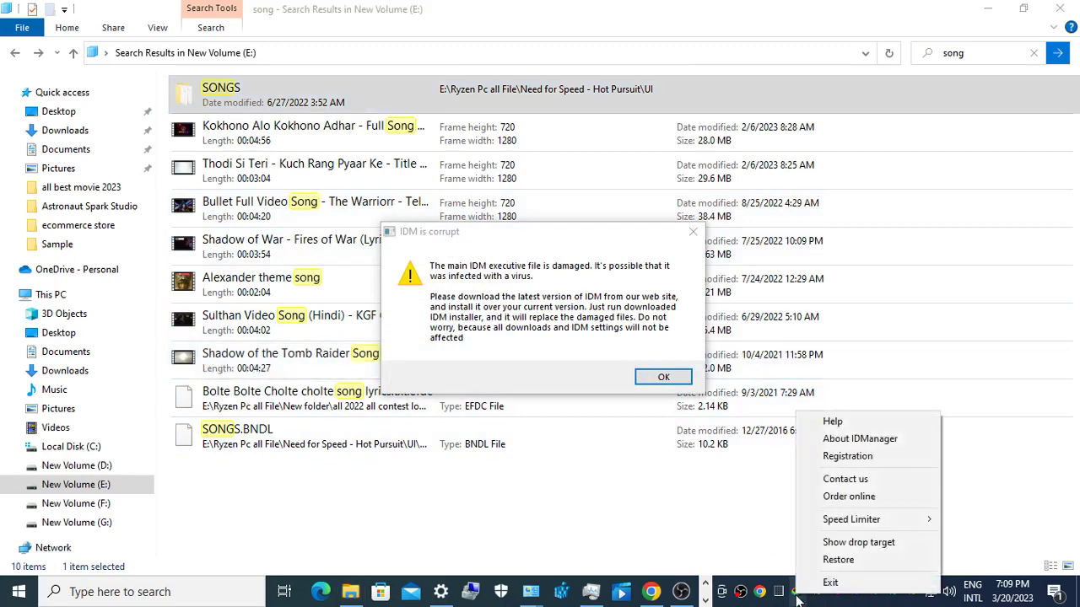
click(805, 595)
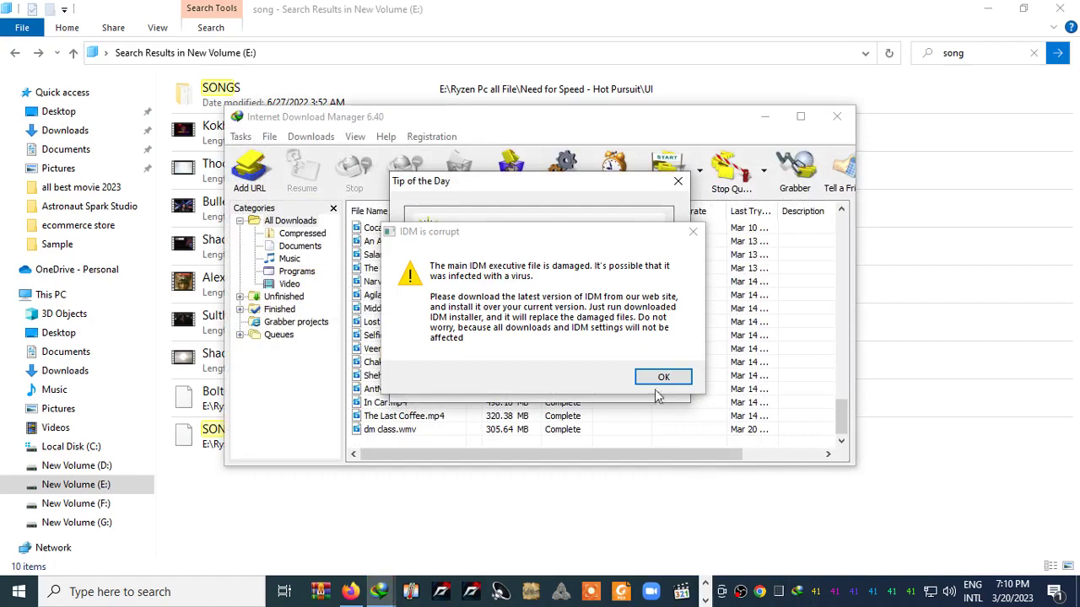
drag(644, 183, 335, 126)
click(361, 332)
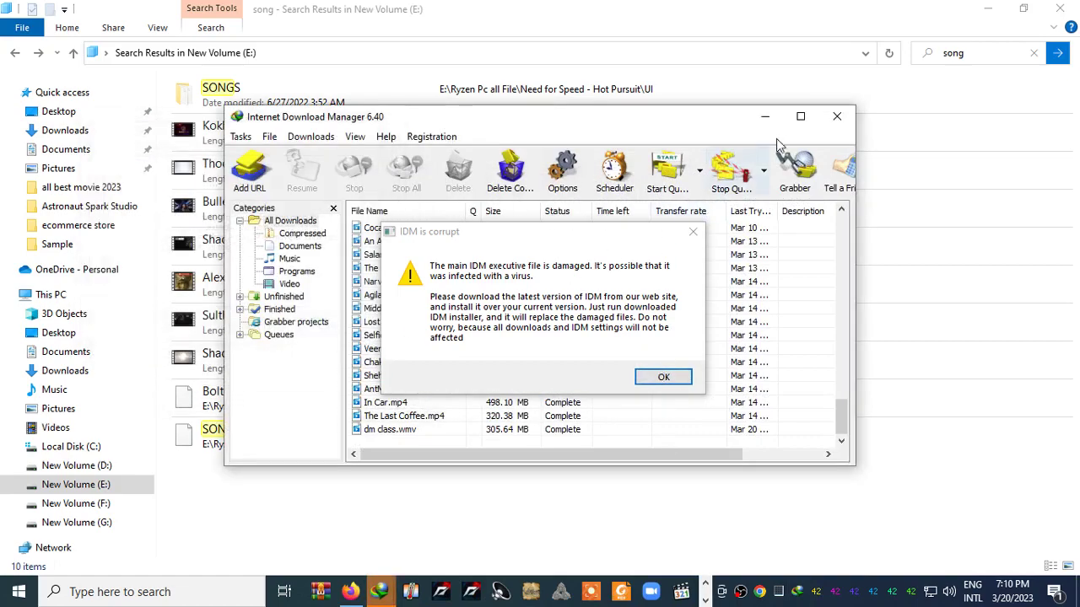
click(800, 117)
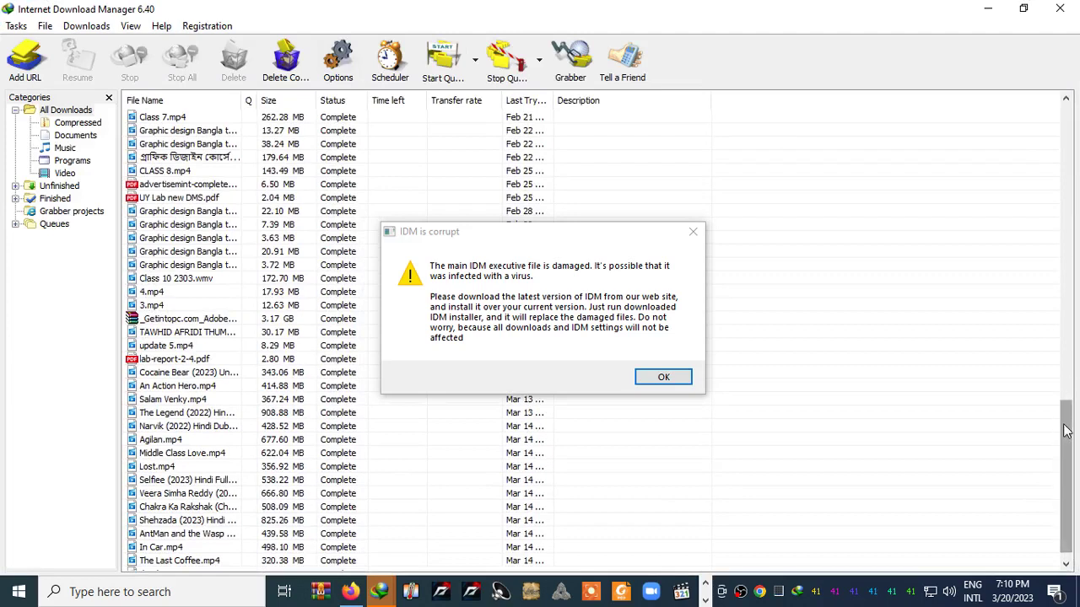
drag(1066, 430, 1067, 435)
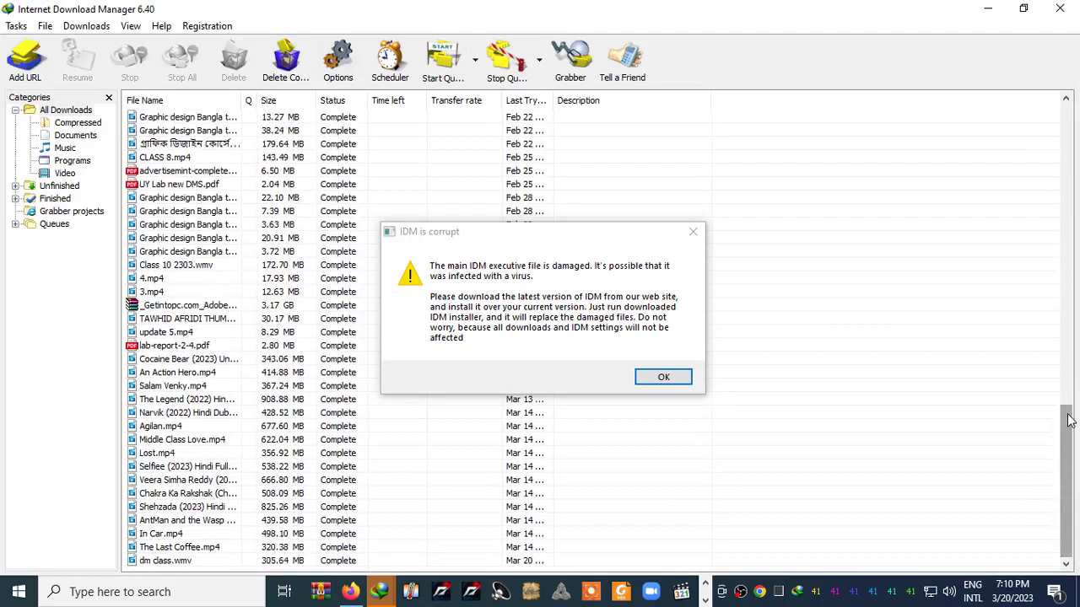
right_click(797, 591)
click(833, 576)
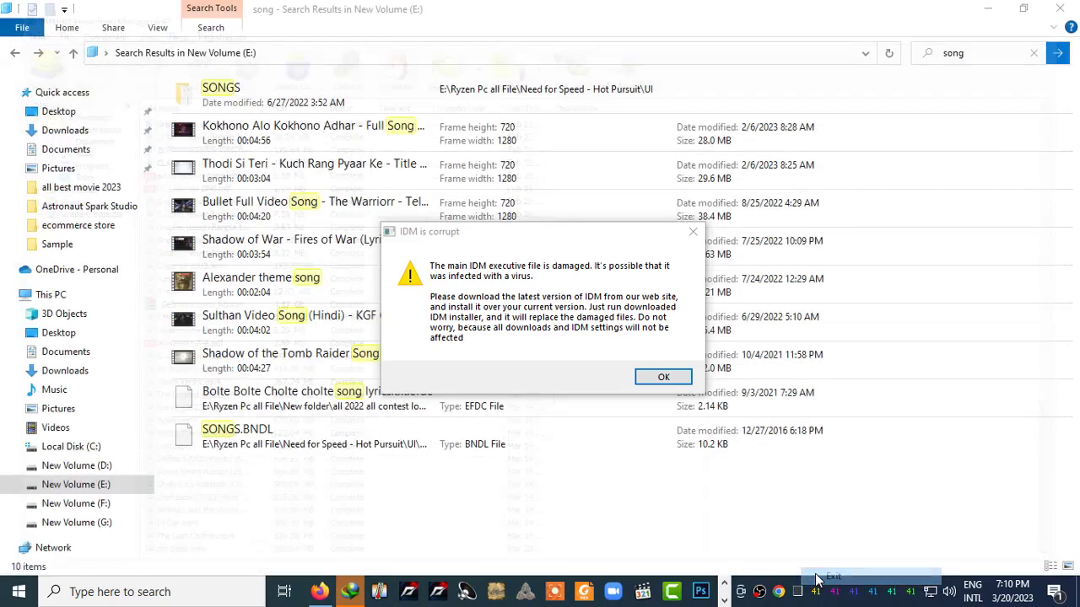
Step: Return to Chrome and check the Google Meet join status and the digital marketing group chat in Messenger
click(997, 8)
click(595, 13)
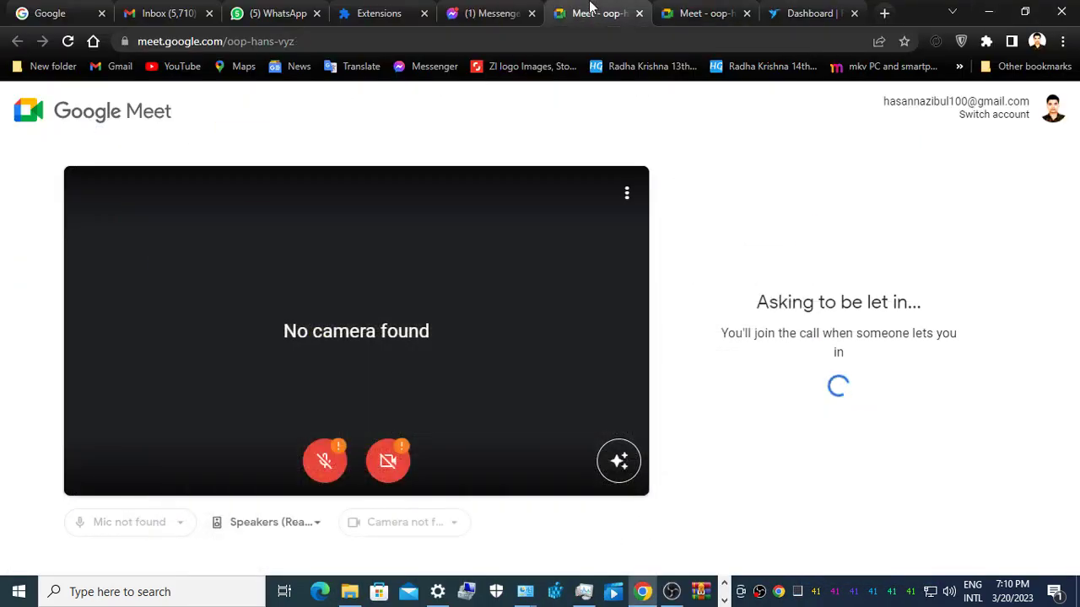
click(489, 13)
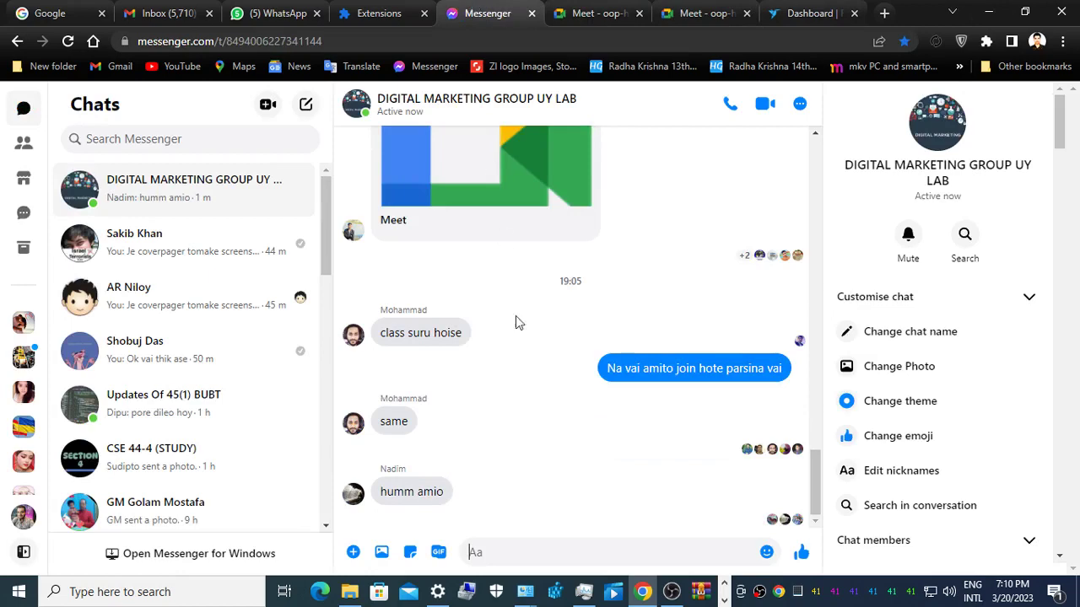
Step: Switch to File Explorer and search New Volume (F:) for "mp3 song"
mouse_move(350, 586)
click(347, 546)
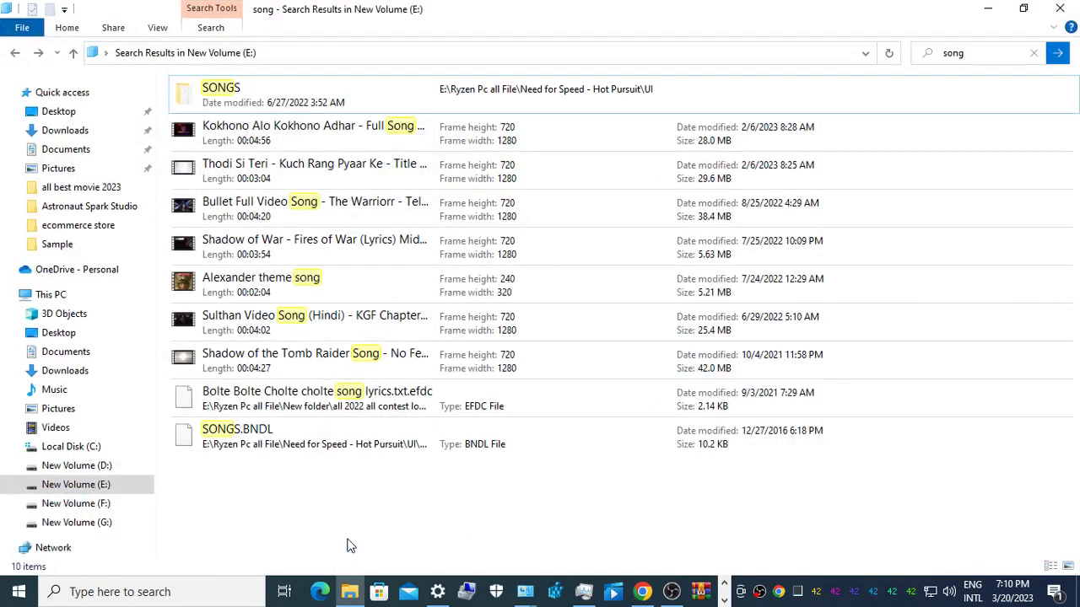
click(99, 503)
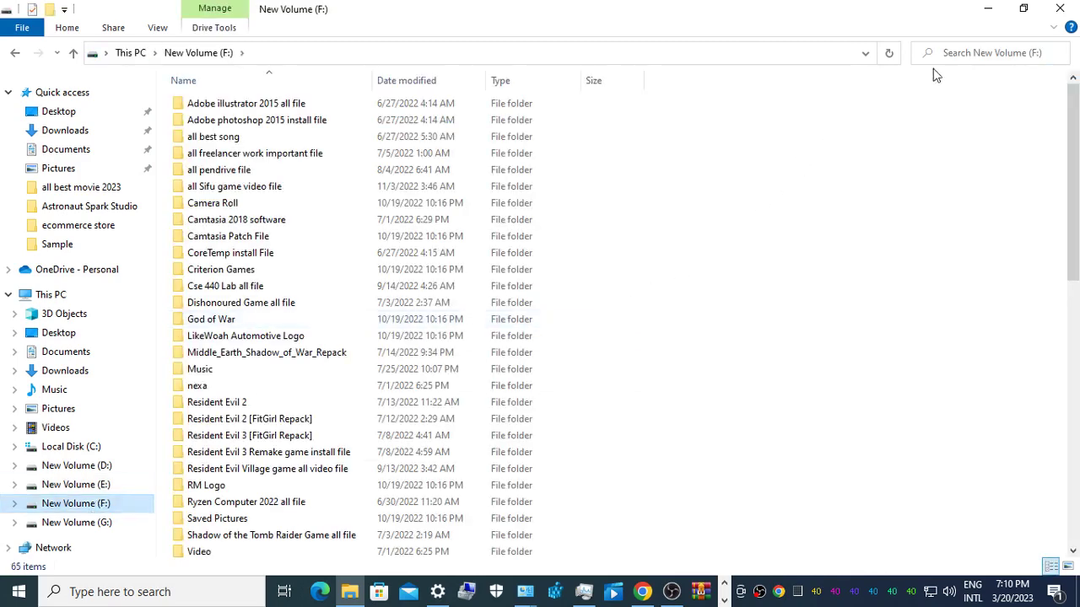
click(962, 56)
text(song)
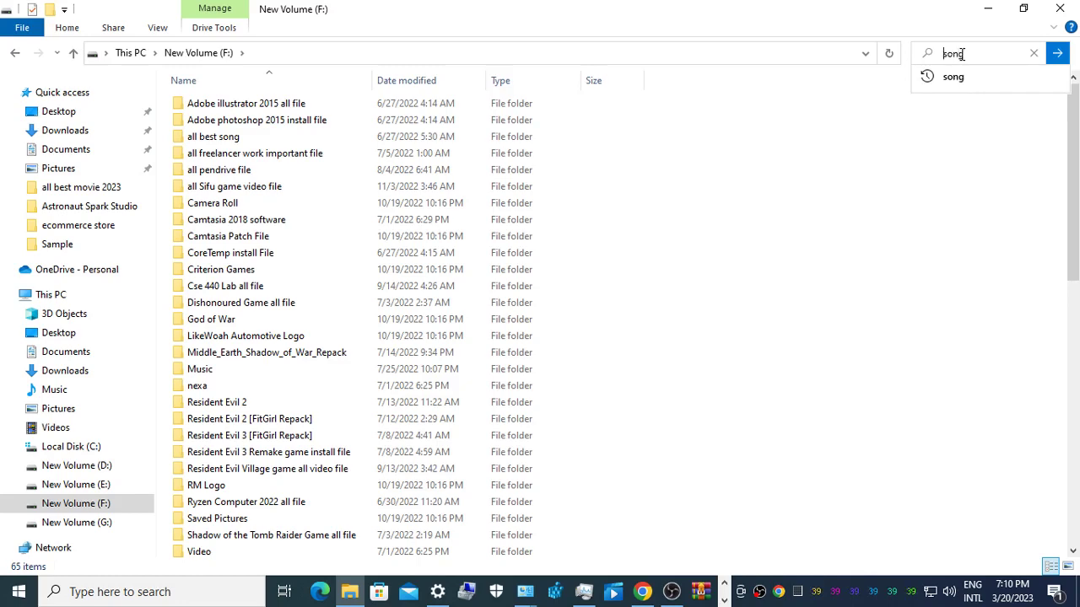
text(mp3)
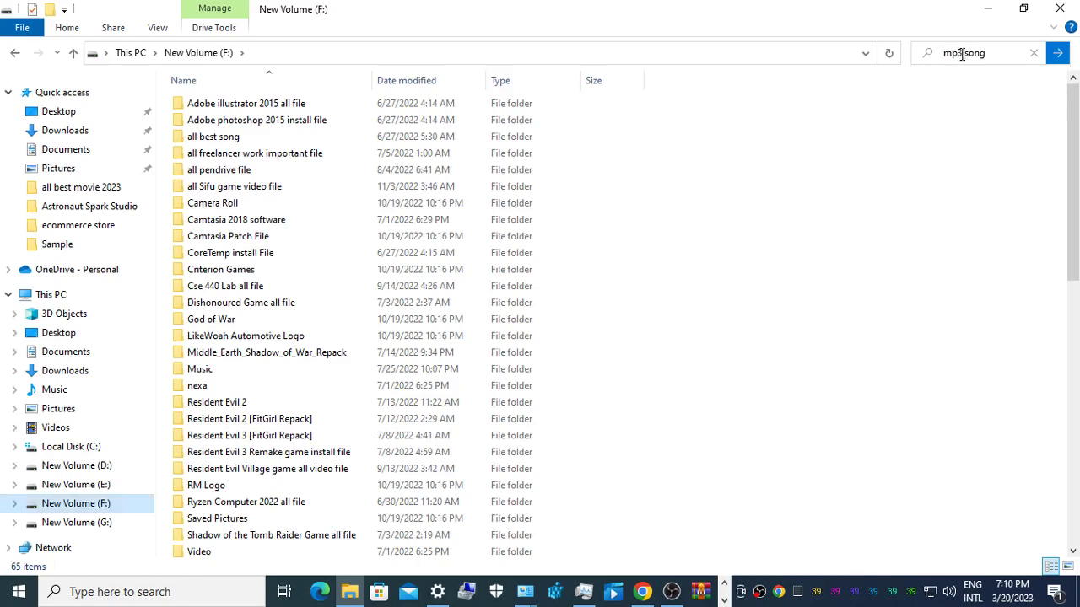
key(Return)
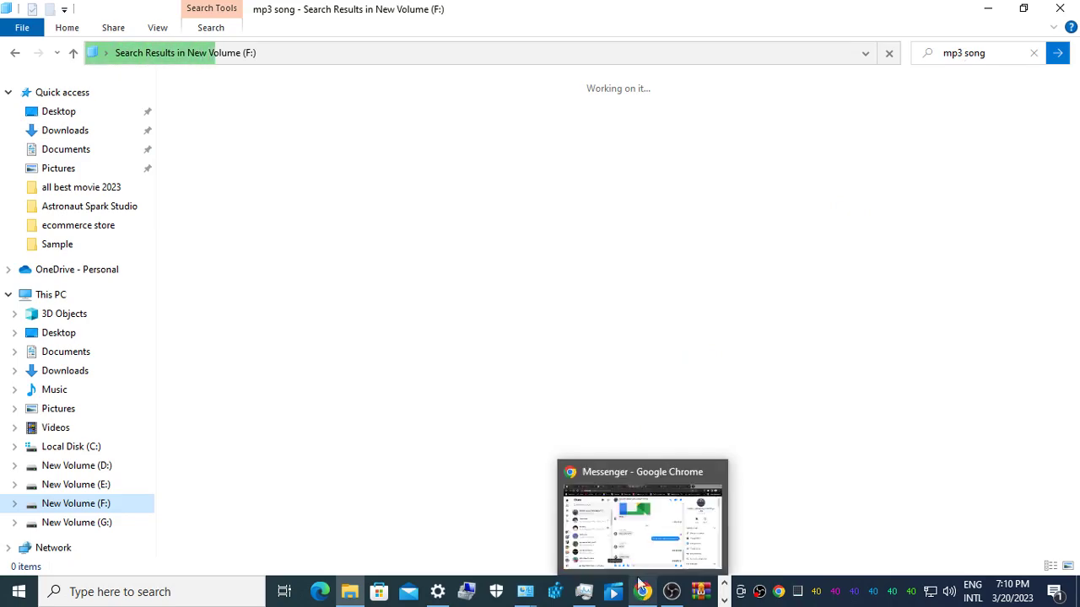
Step: Switch back to Chrome, reload the Google Meet page opened from the Messenger link, and ask to join the class again
click(642, 593)
click(516, 180)
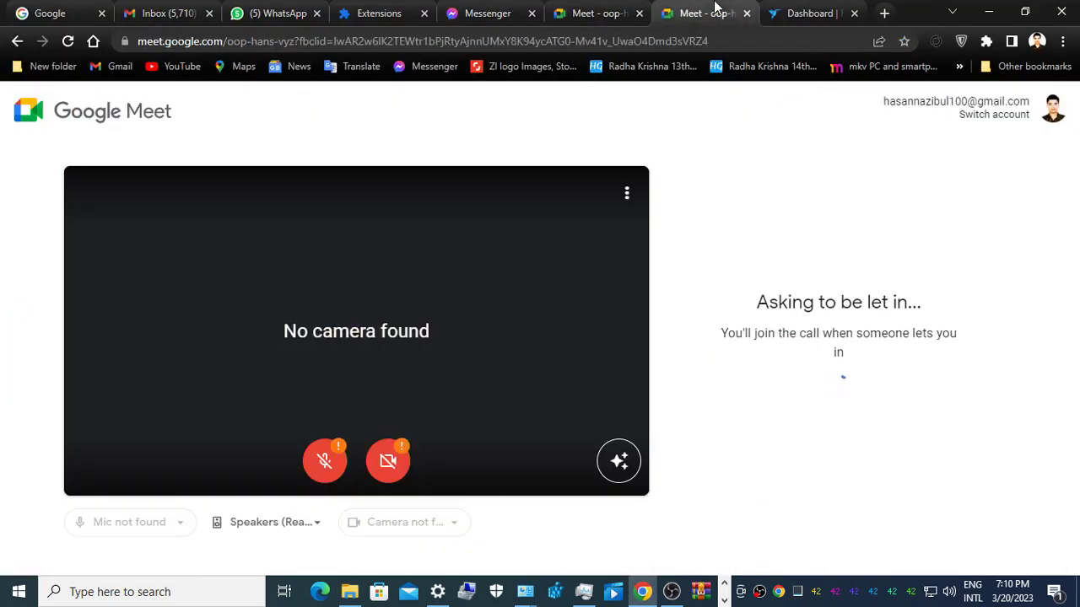
click(68, 42)
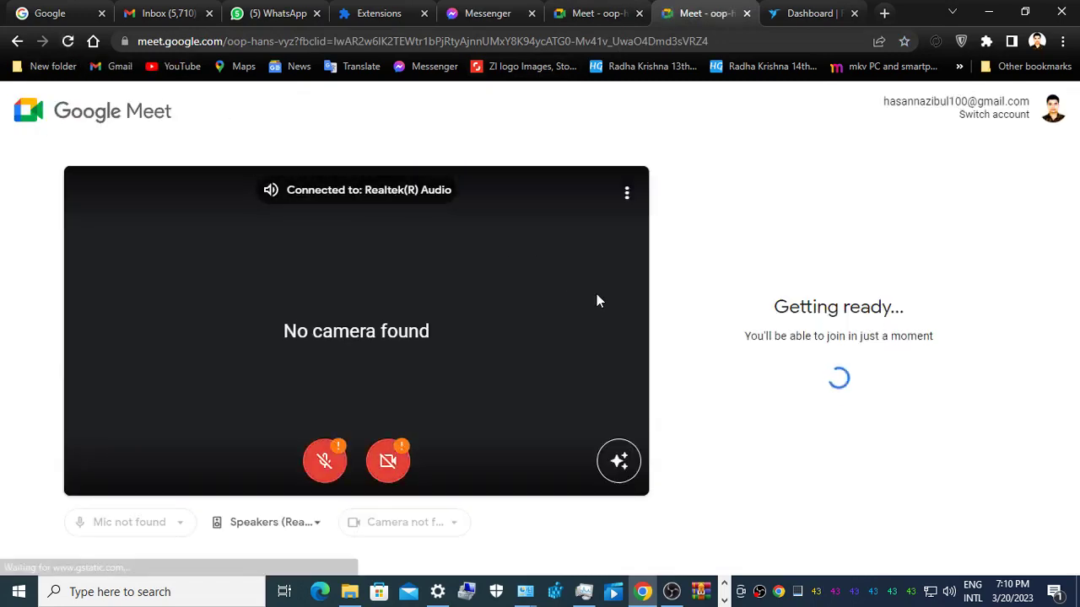
click(773, 321)
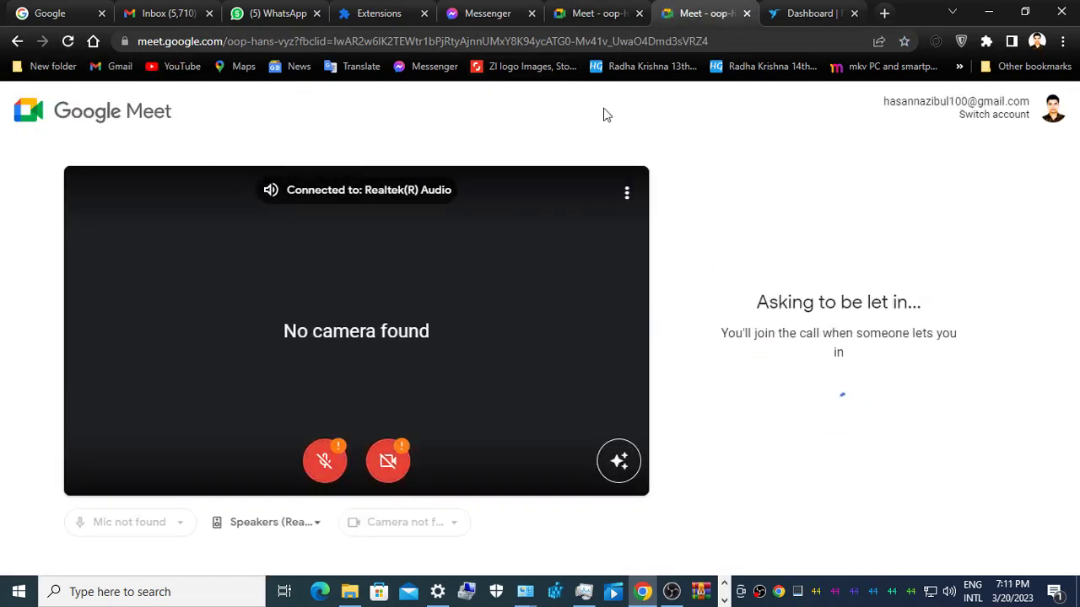
Step: Reload the other Google Meet page and send a new request to join the class
click(590, 13)
click(68, 41)
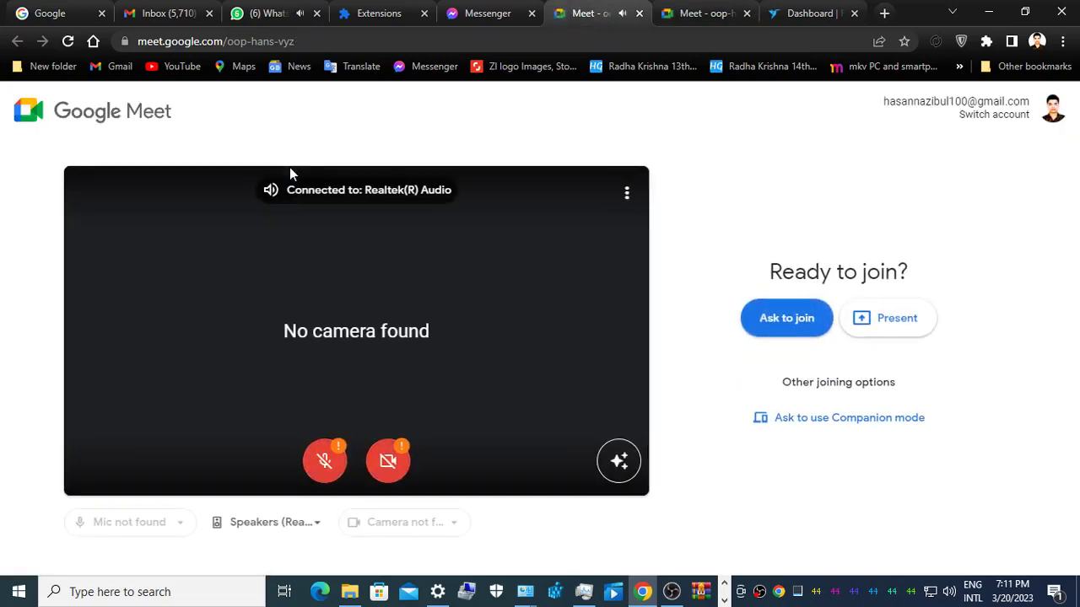
click(759, 312)
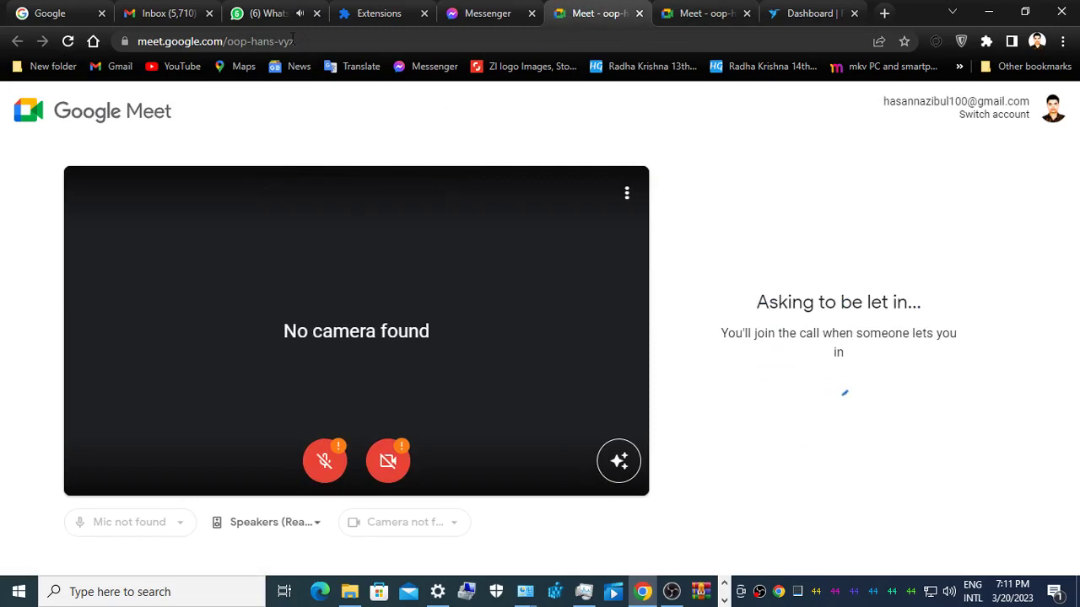
Step: Check WhatsApp and the Messenger group chat for new messages, then the join status on both Google Meet pages
click(279, 8)
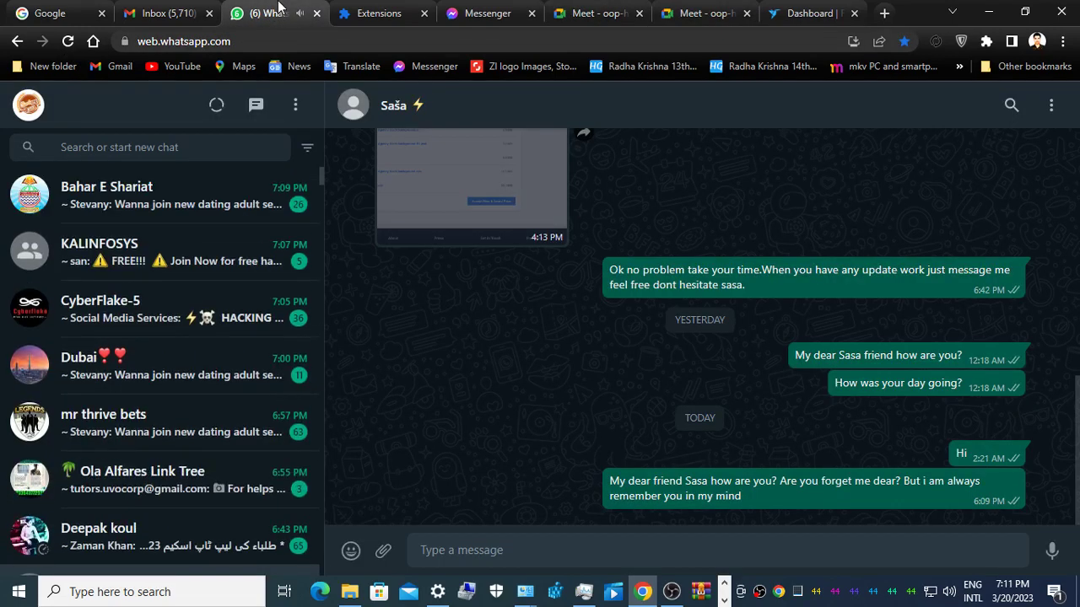
click(496, 19)
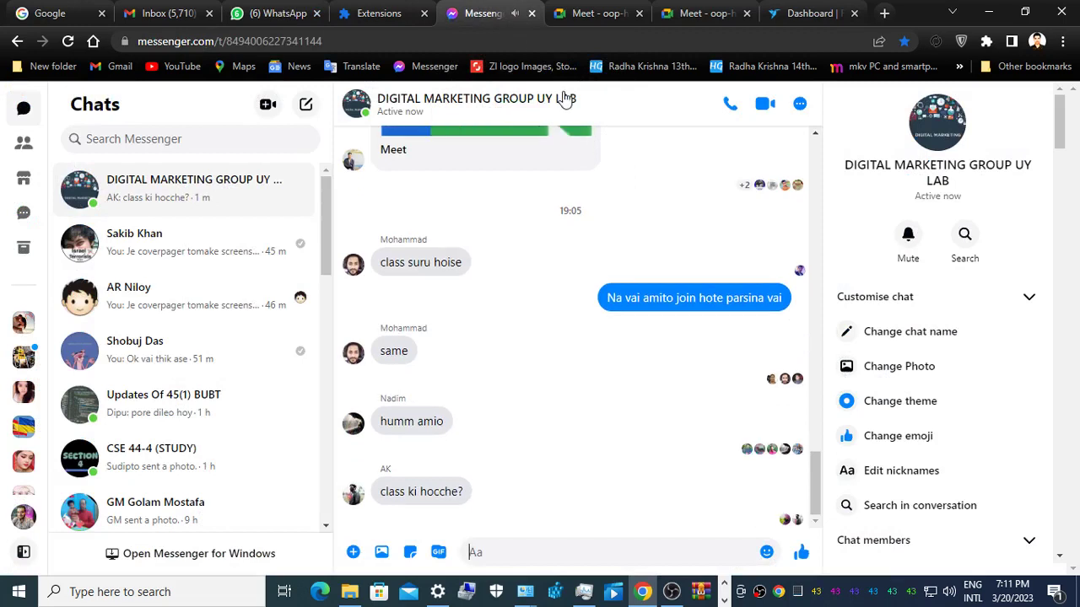
click(592, 13)
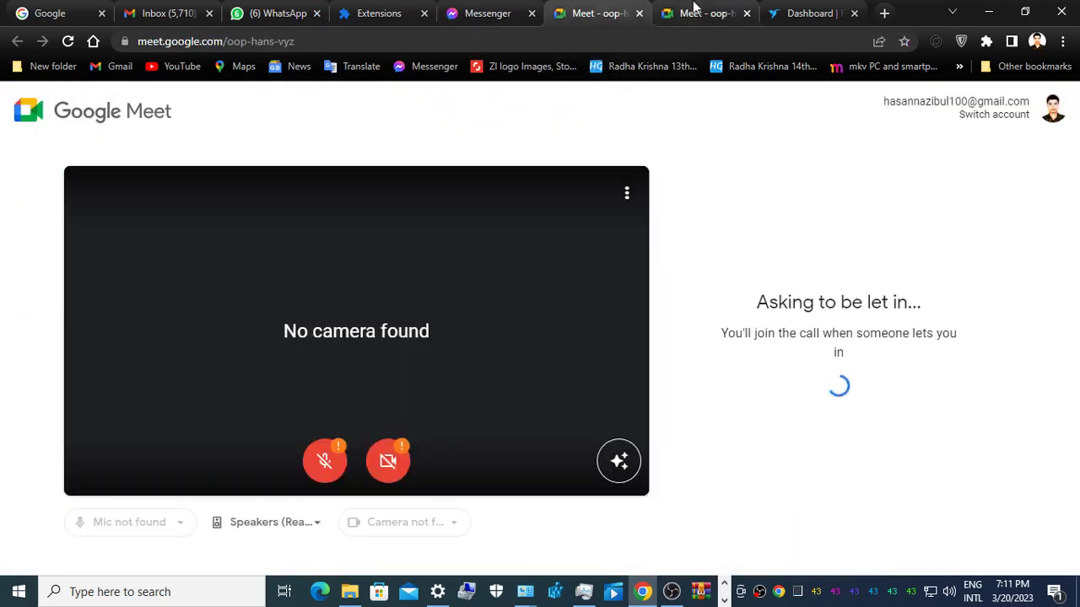
click(697, 15)
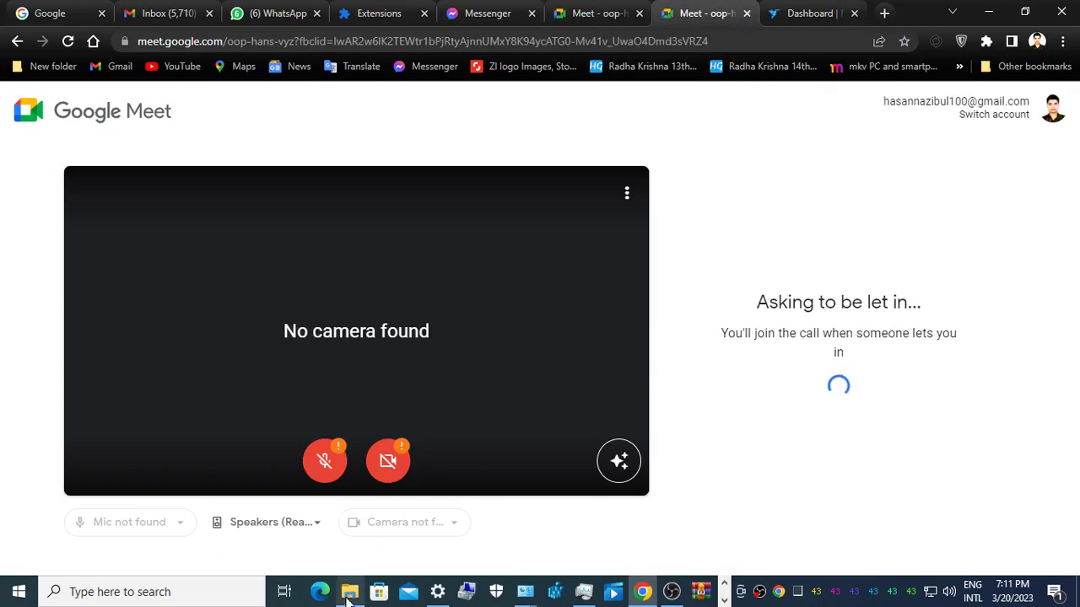
Step: Switch to File Explorer and search New Volume (G:) for "mp3 song"
mouse_move(349, 593)
click(351, 543)
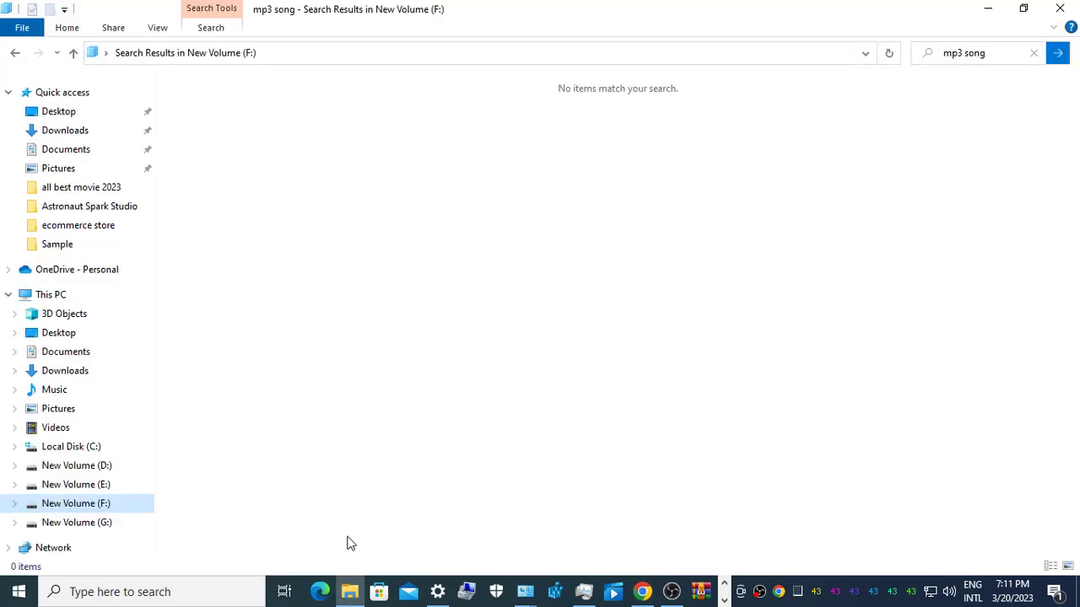
click(101, 522)
click(960, 52)
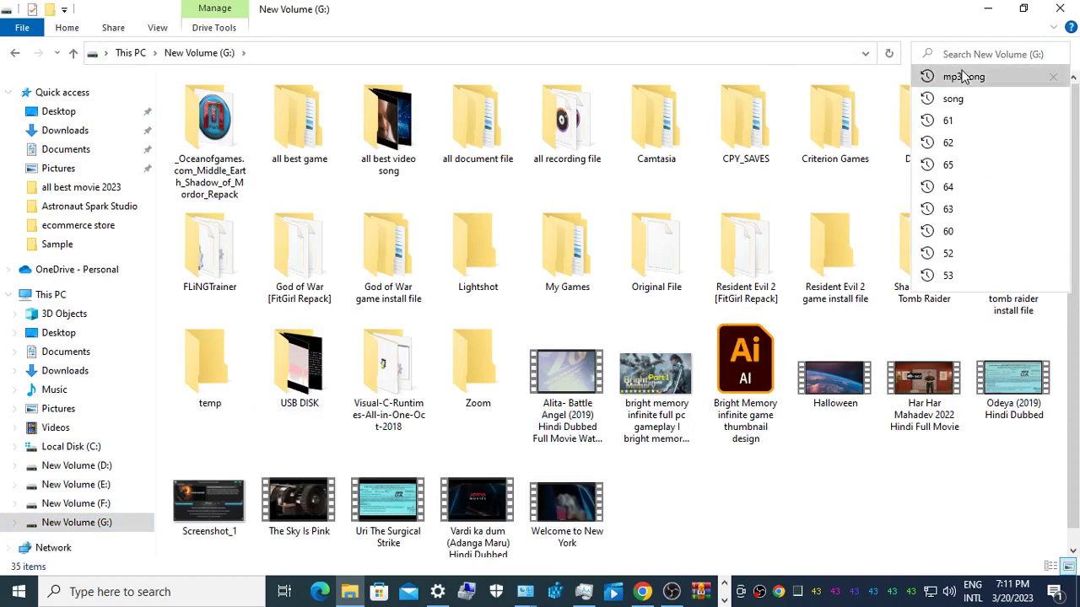
click(949, 75)
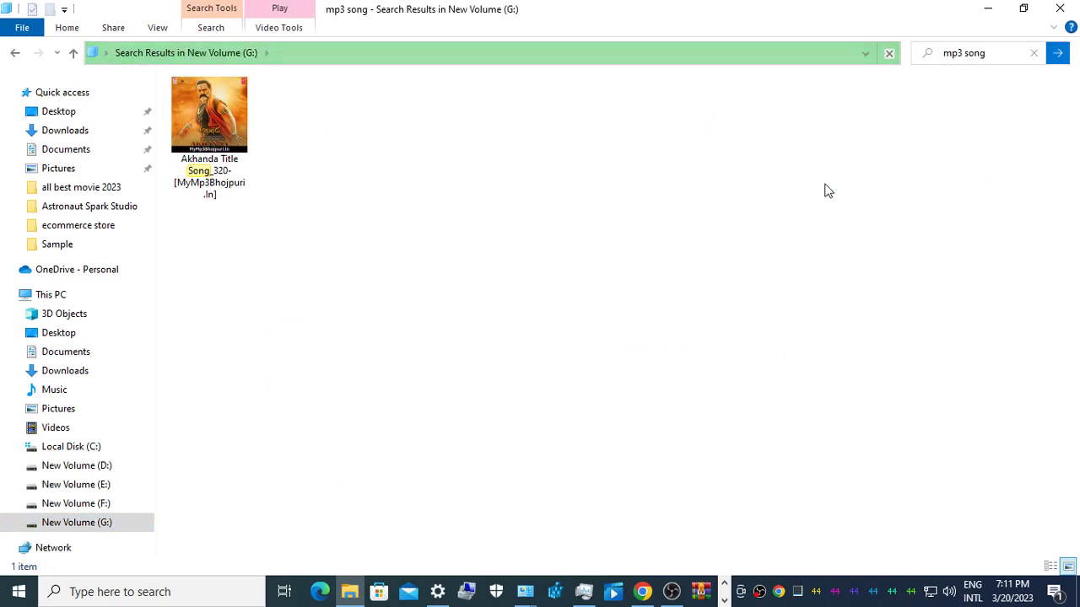
Step: Play the Akhanda Title Song file with Windows Media Player and minimize the player
click(221, 121)
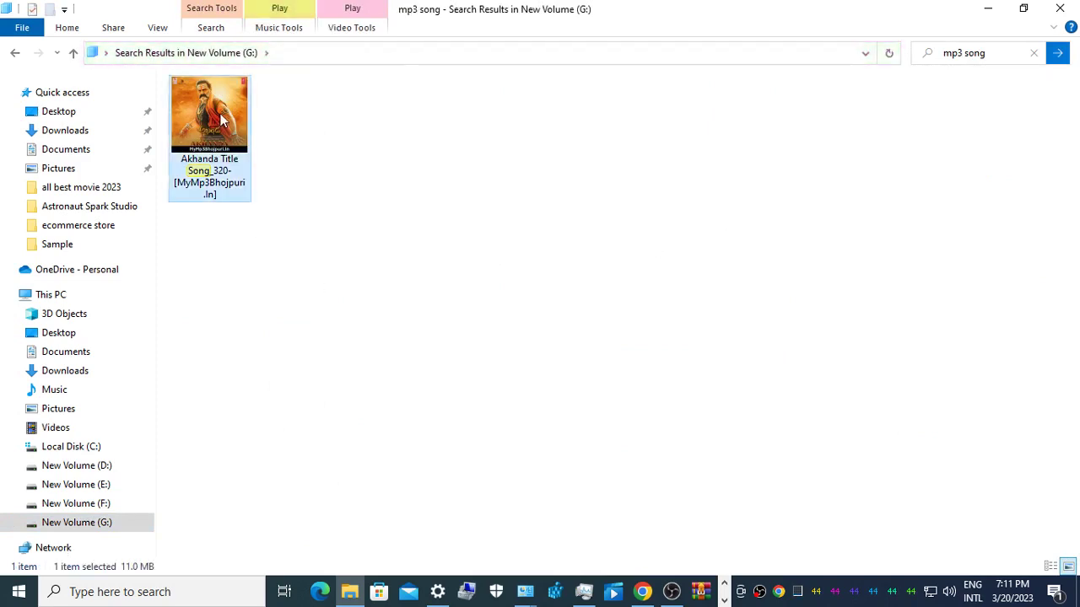
right_click(221, 121)
mouse_move(520, 254)
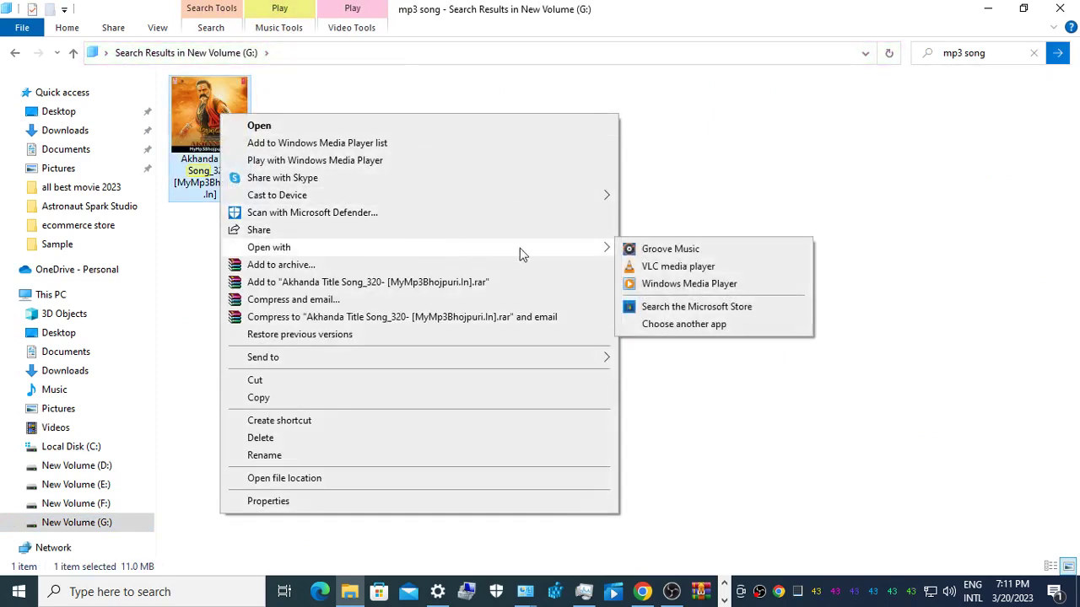
click(689, 287)
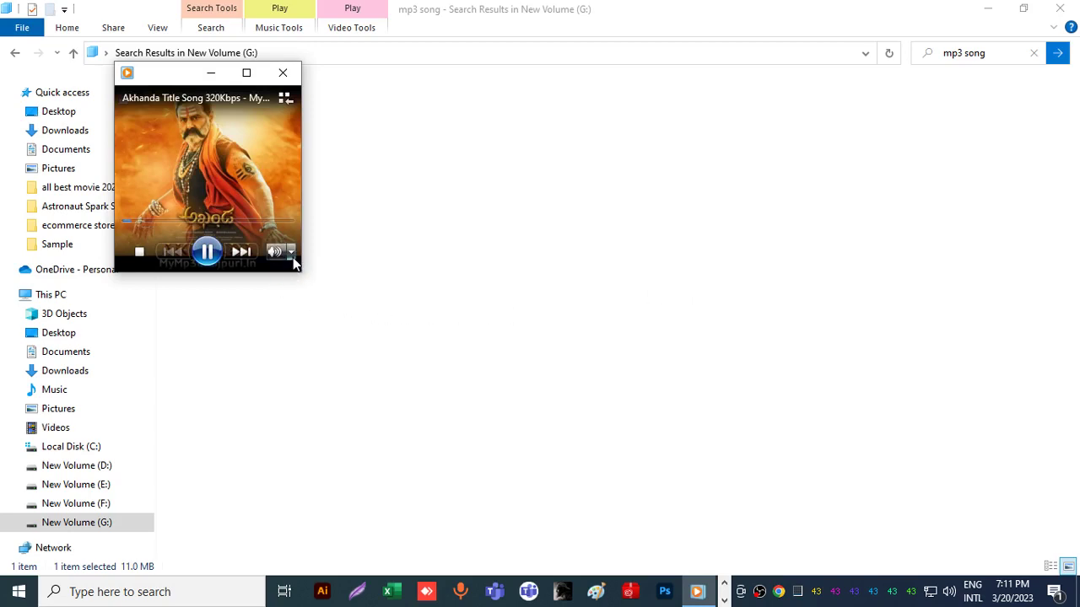
click(211, 72)
Step: Search New Volume (E:) for "mp3 song"
click(85, 483)
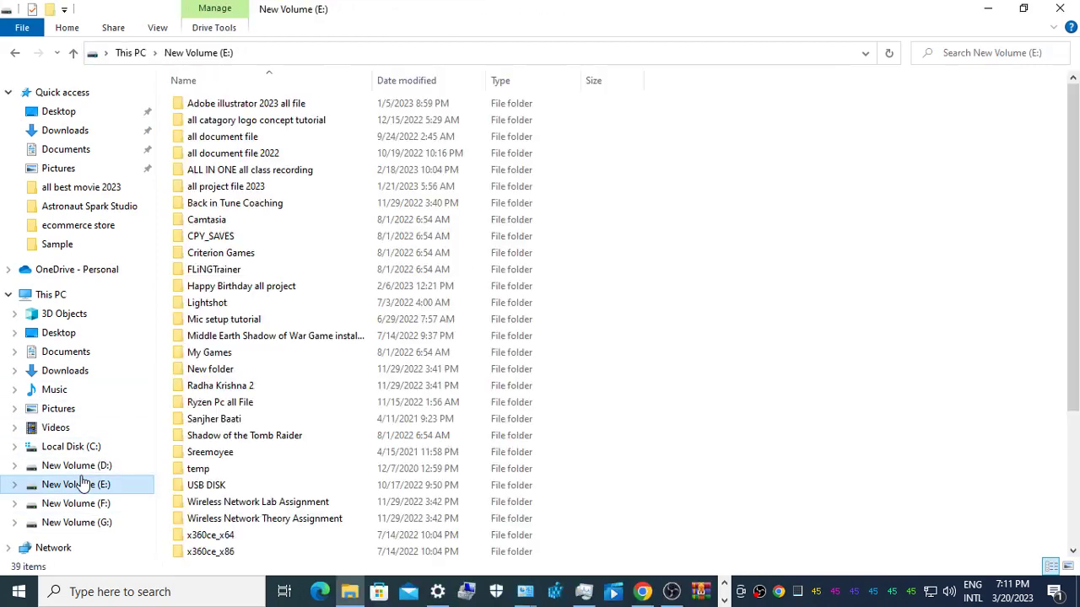
click(957, 51)
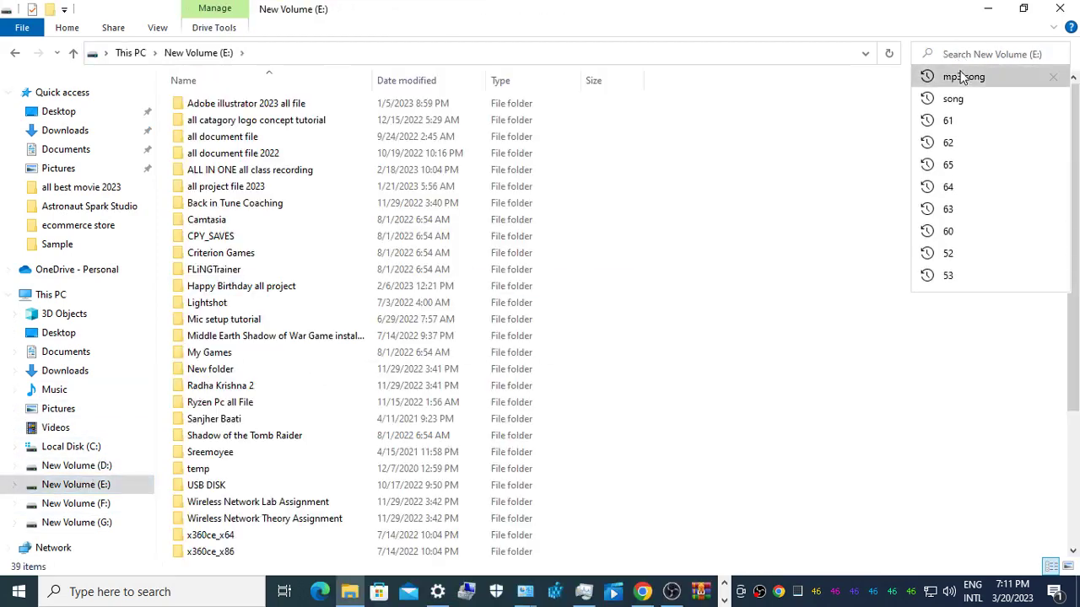
click(963, 78)
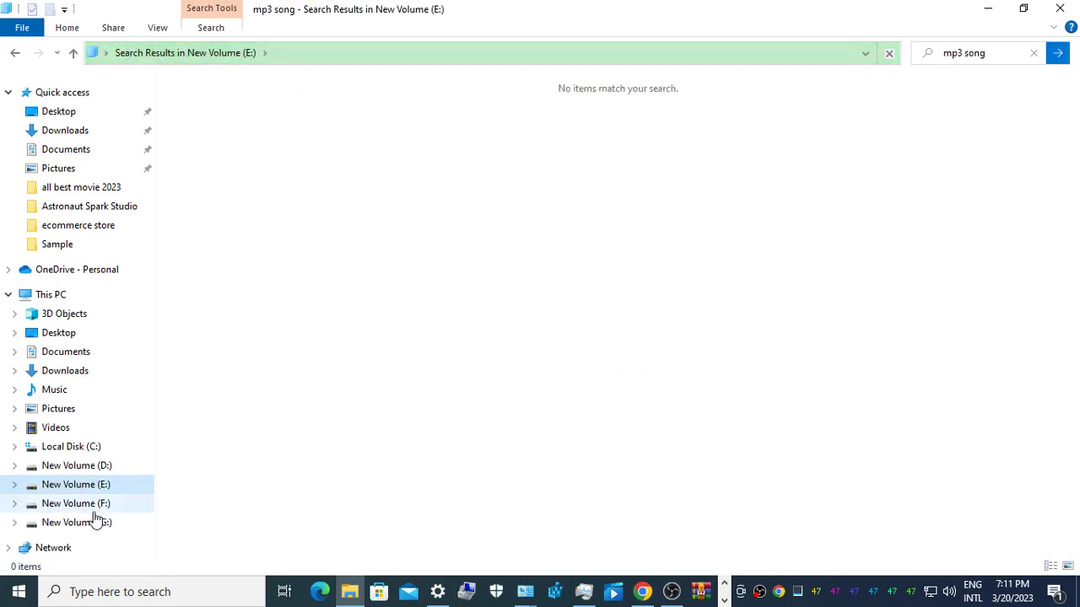
Step: Search New Volume (D:) for "mp3 song", then return to This PC and minimize File Explorer
click(91, 469)
click(960, 56)
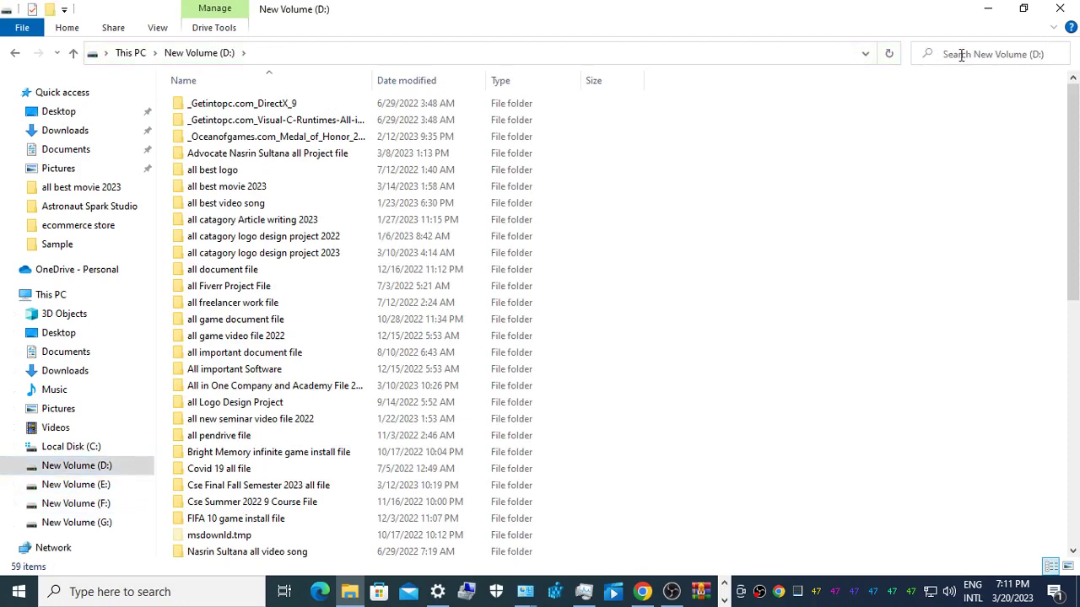
text(m)
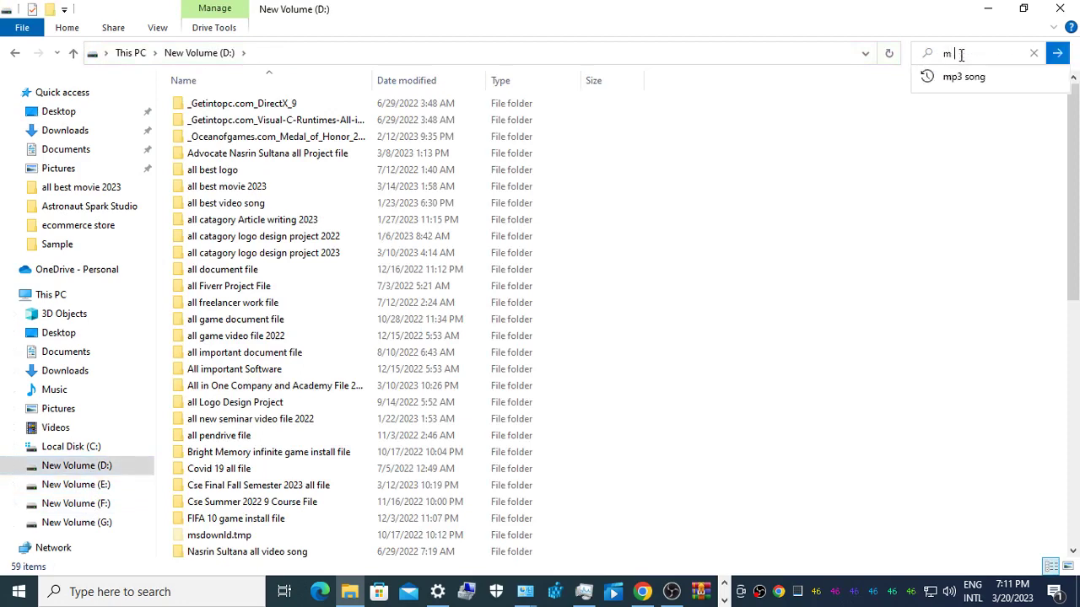
click(978, 74)
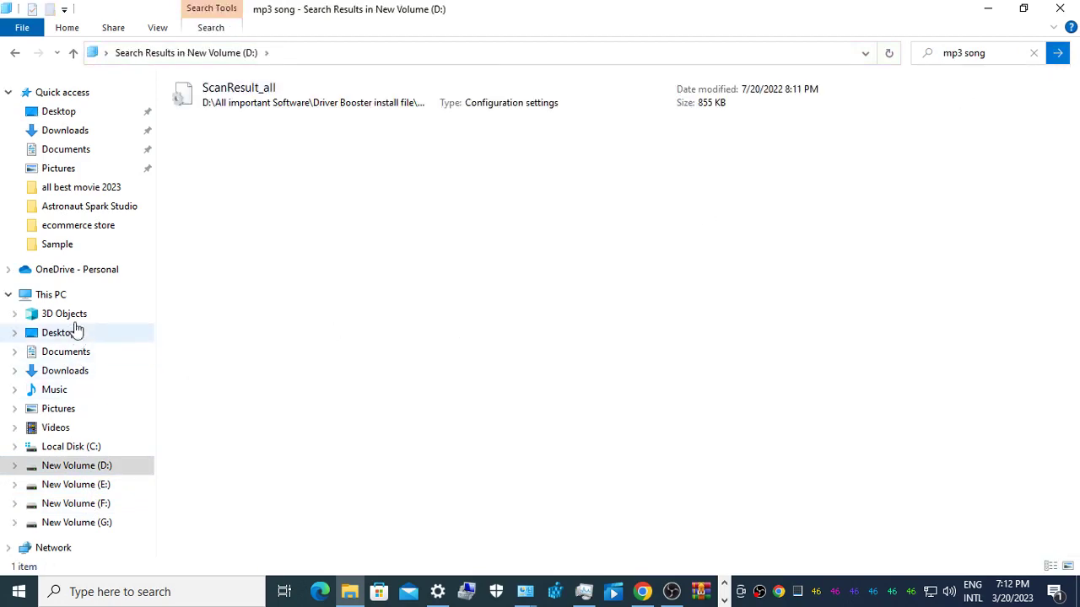
click(65, 298)
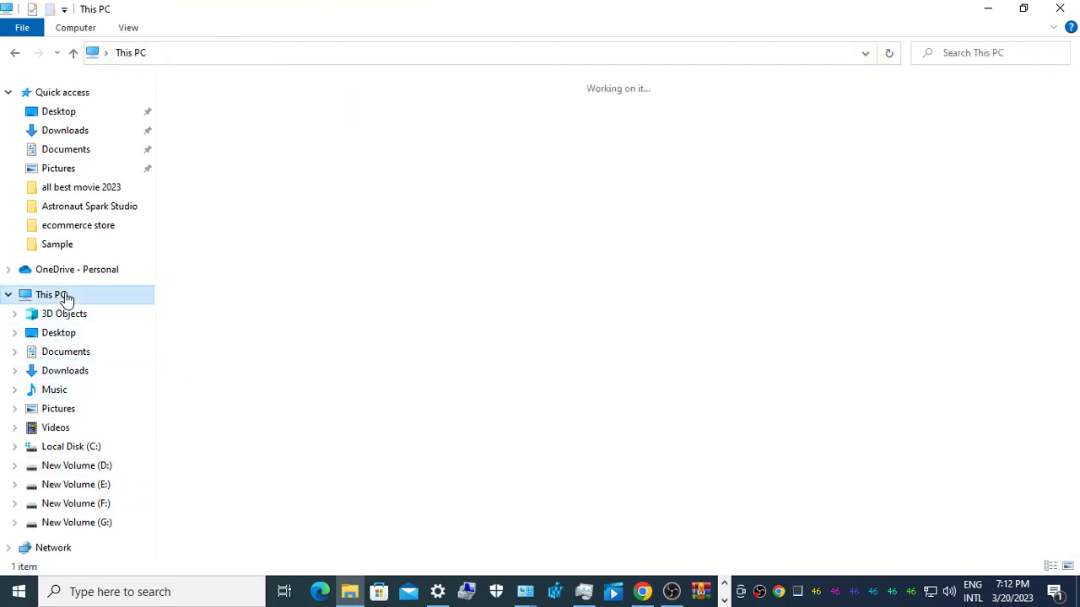
click(988, 9)
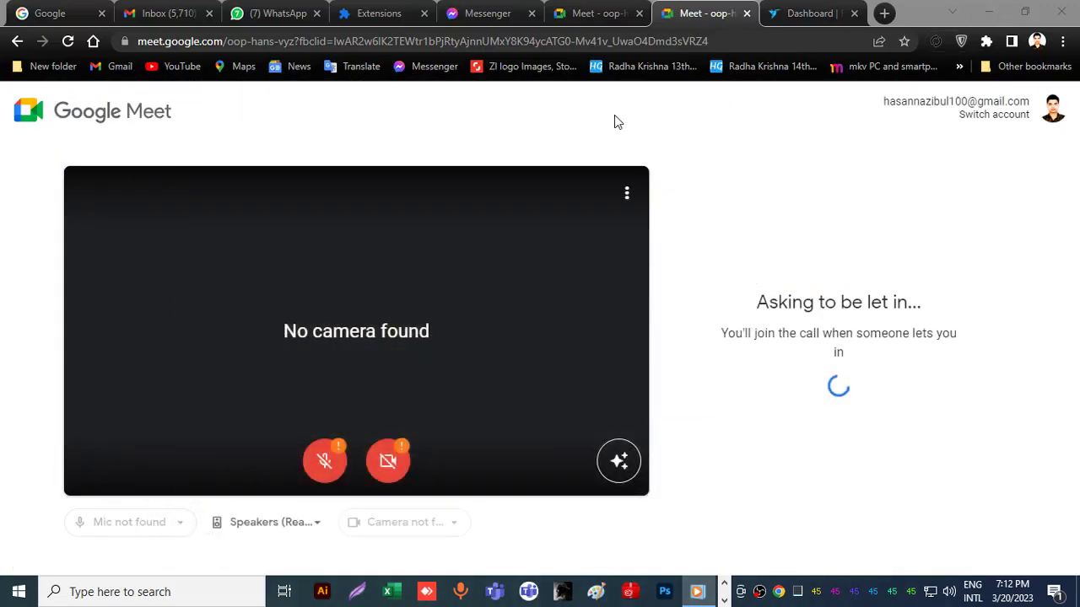
Step: Check the join status on both Google Meet pages and look through the WhatsApp chats for new messages
click(591, 9)
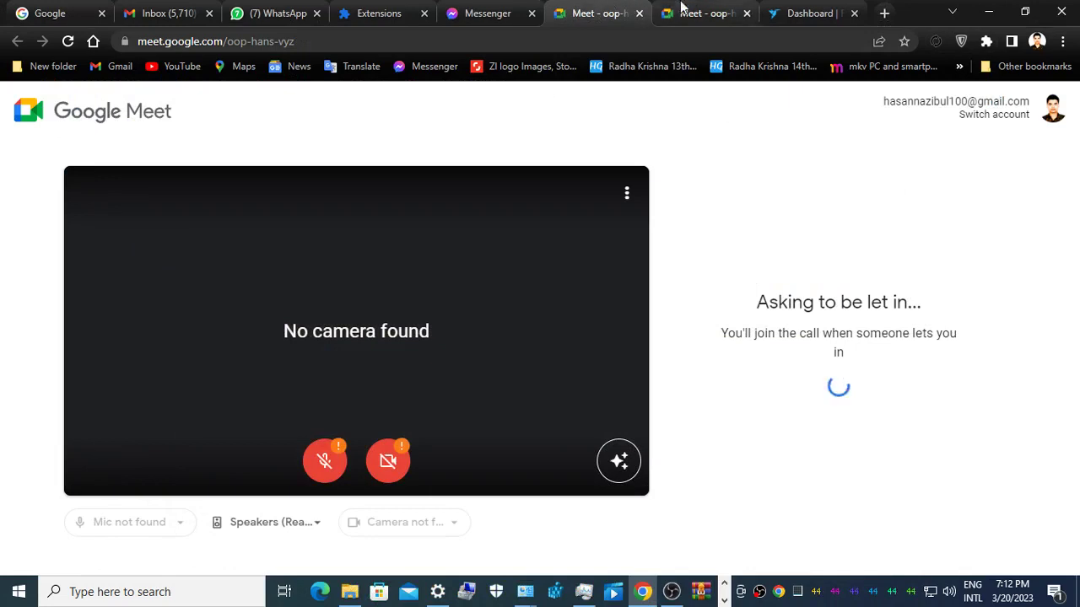
click(708, 6)
click(602, 7)
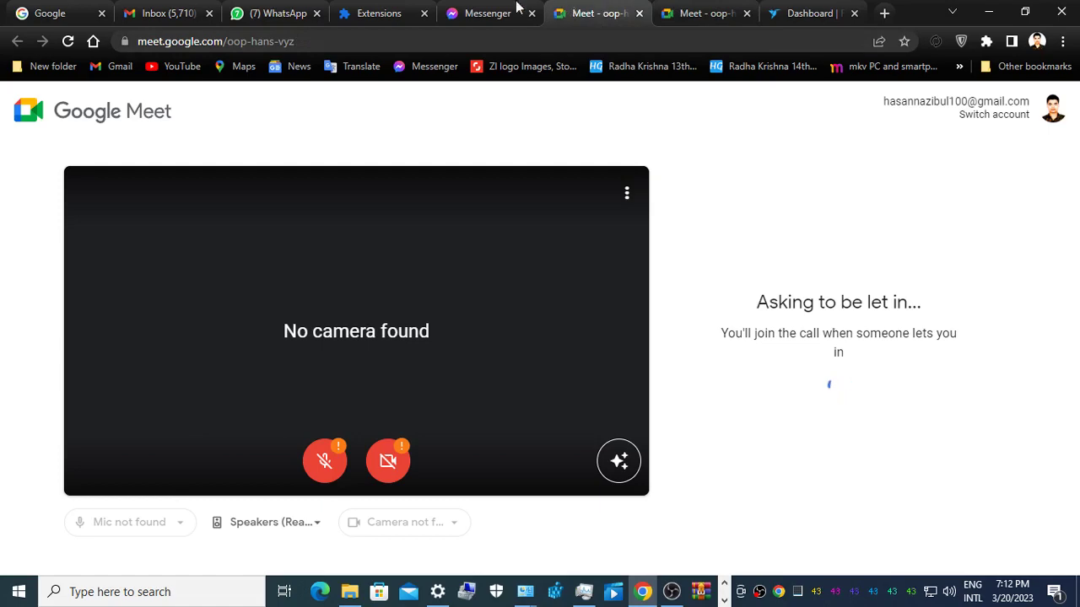
click(255, 9)
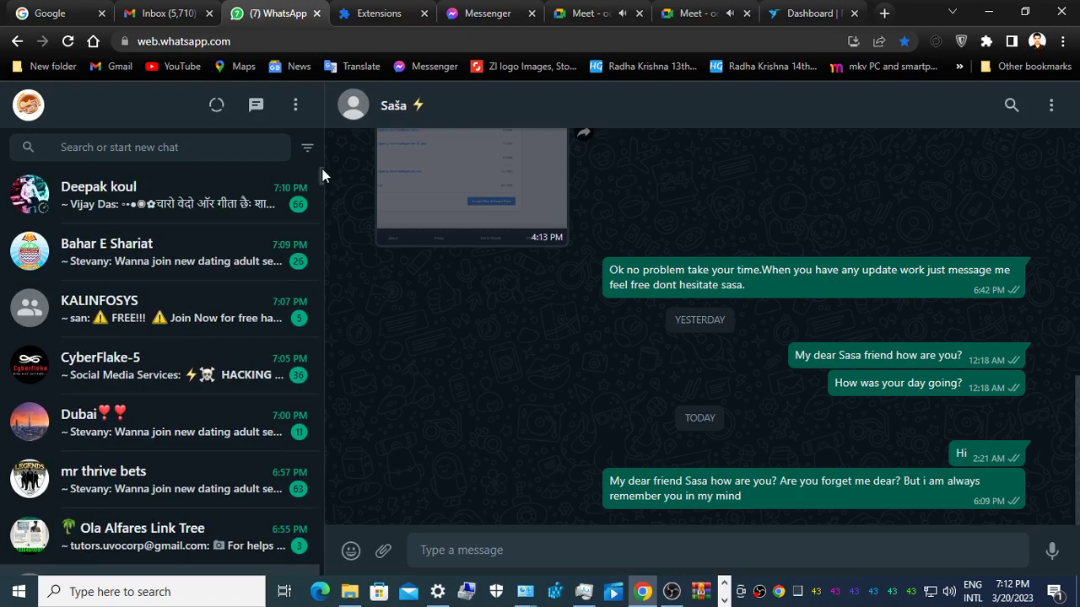
click(600, 10)
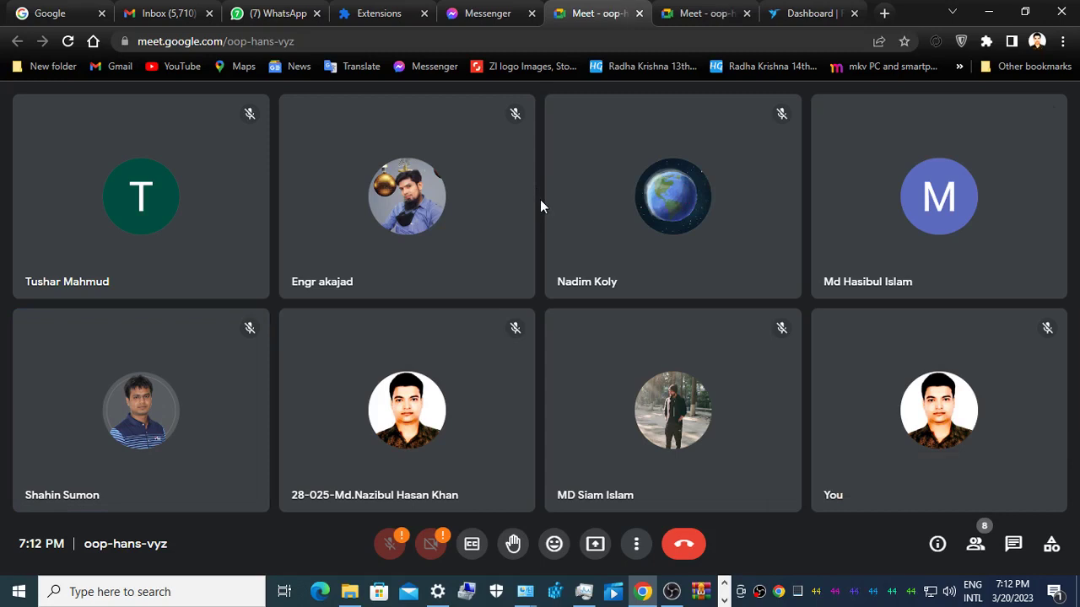
click(697, 15)
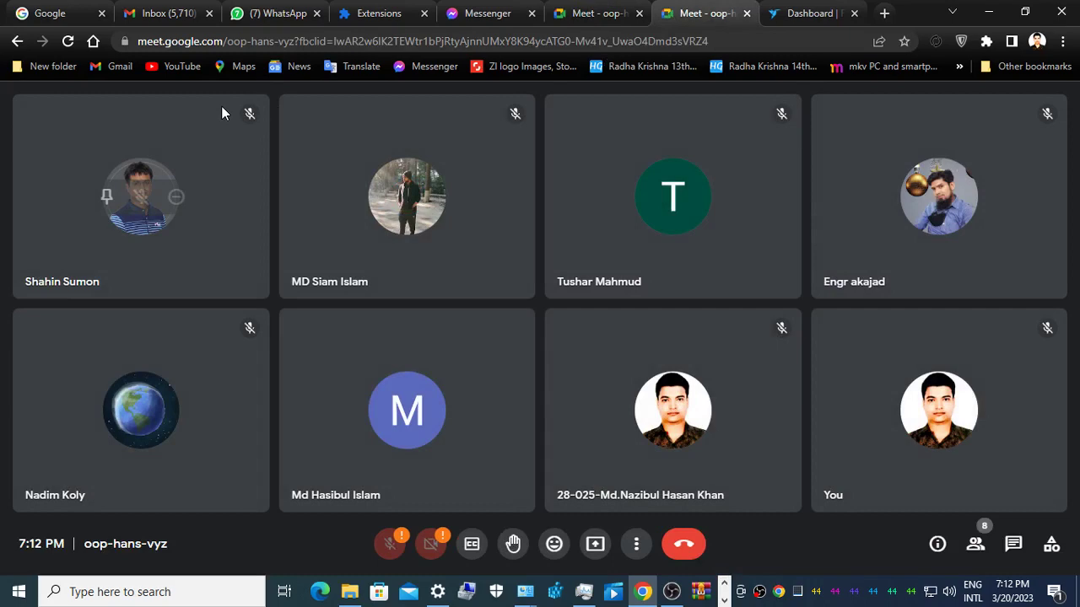
Step: Replace the duplicate Google Meet page with the ALL IN ONE ALL COURSE page in Google Classroom
click(233, 44)
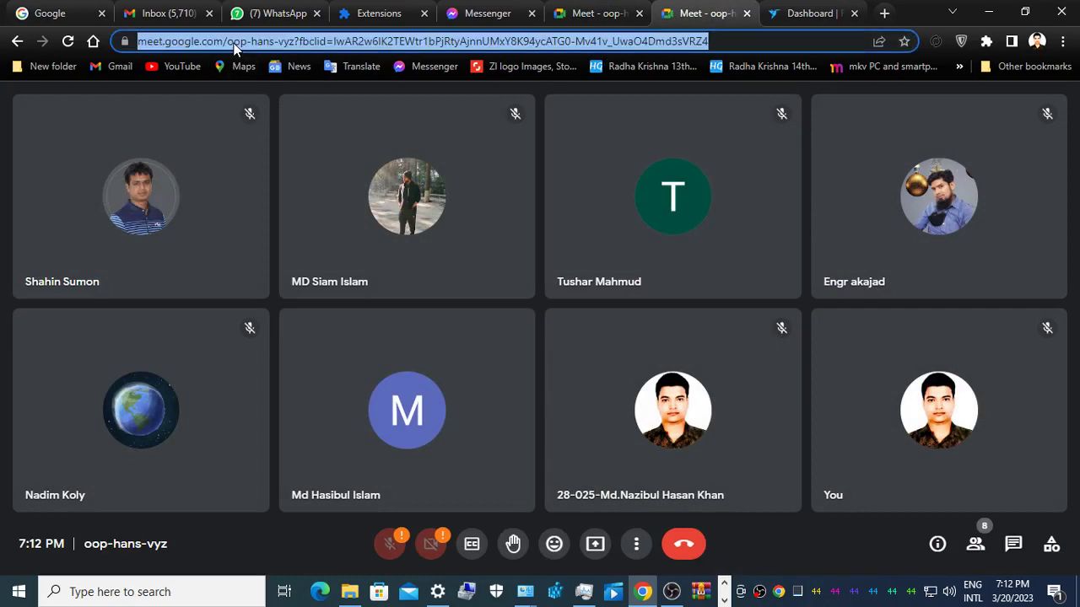
text(all)
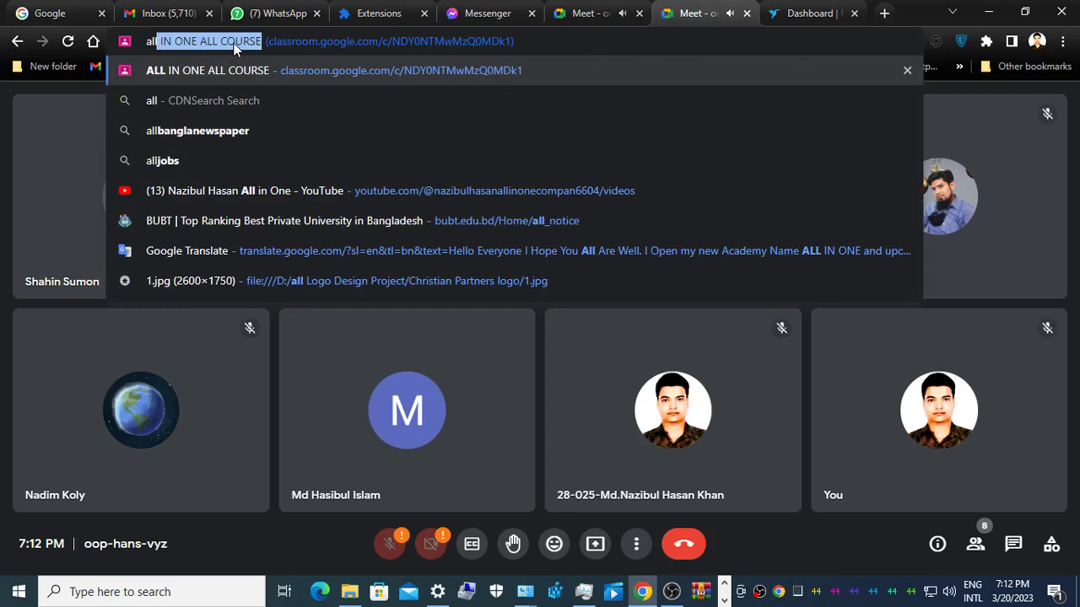
key(Return)
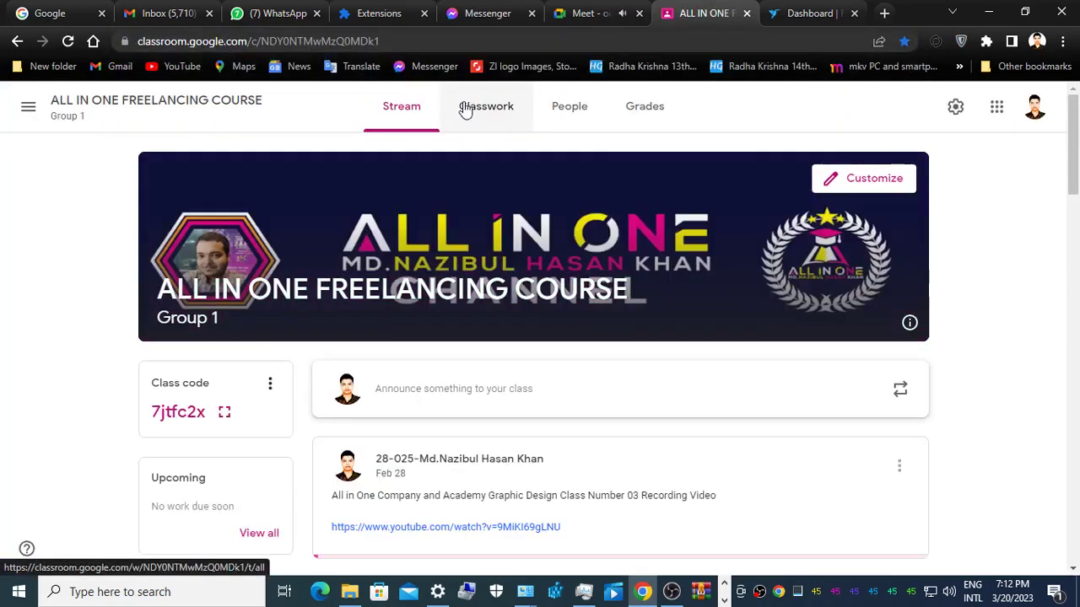
Step: Return to the Google Meet call, review the full list of participants, and close the list
click(580, 7)
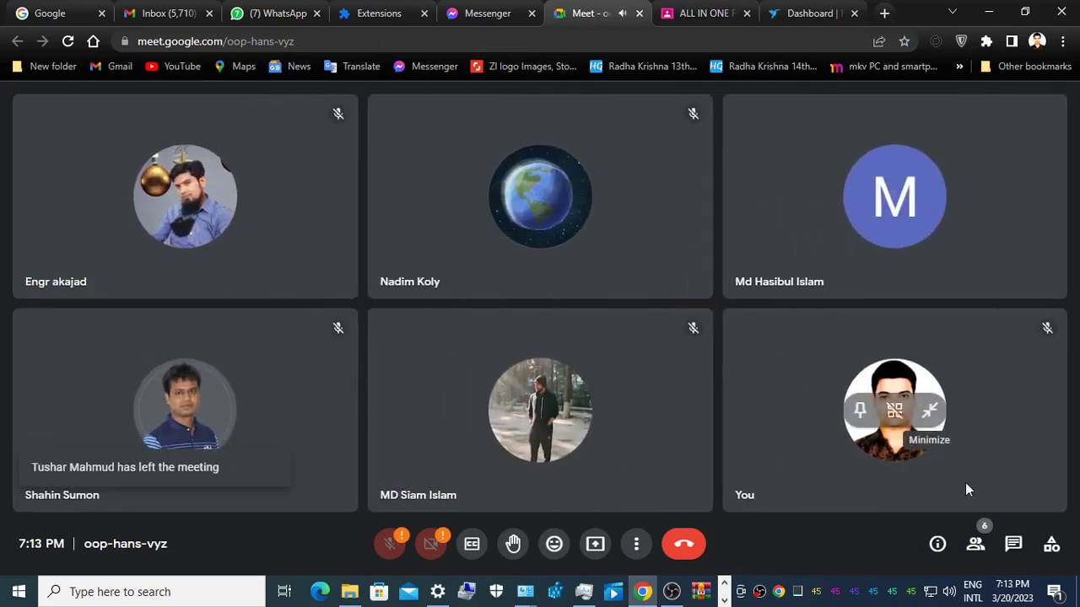
click(976, 544)
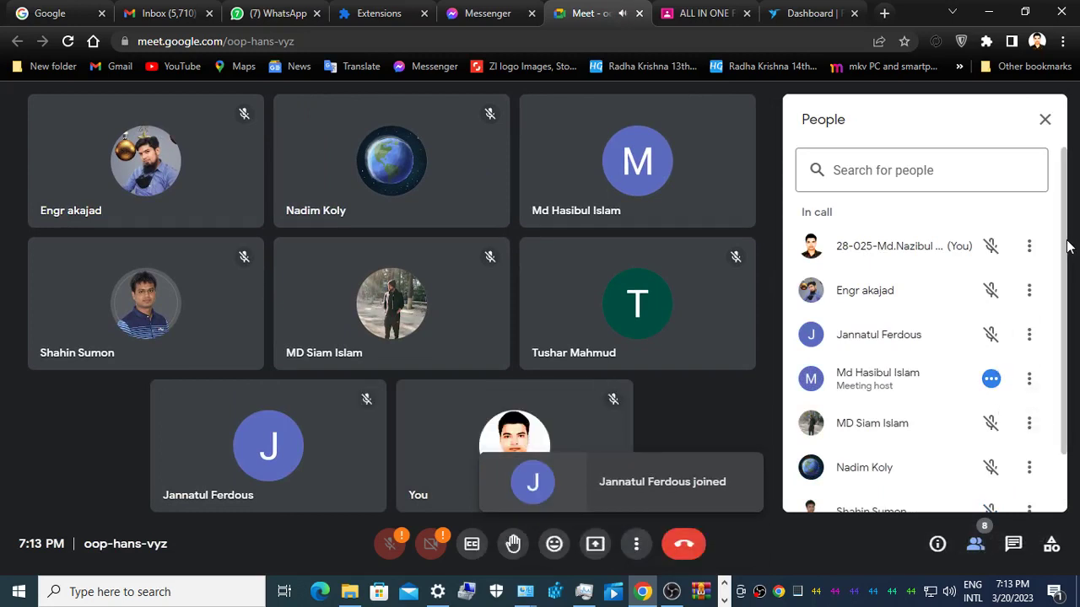
drag(1068, 251, 1069, 347)
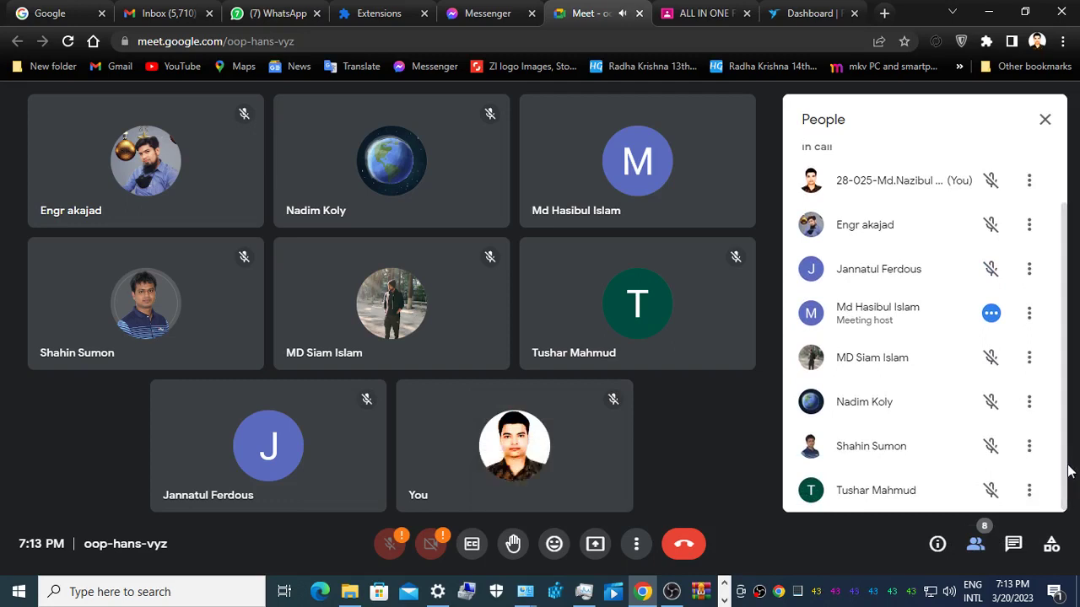
drag(1067, 465, 1060, 323)
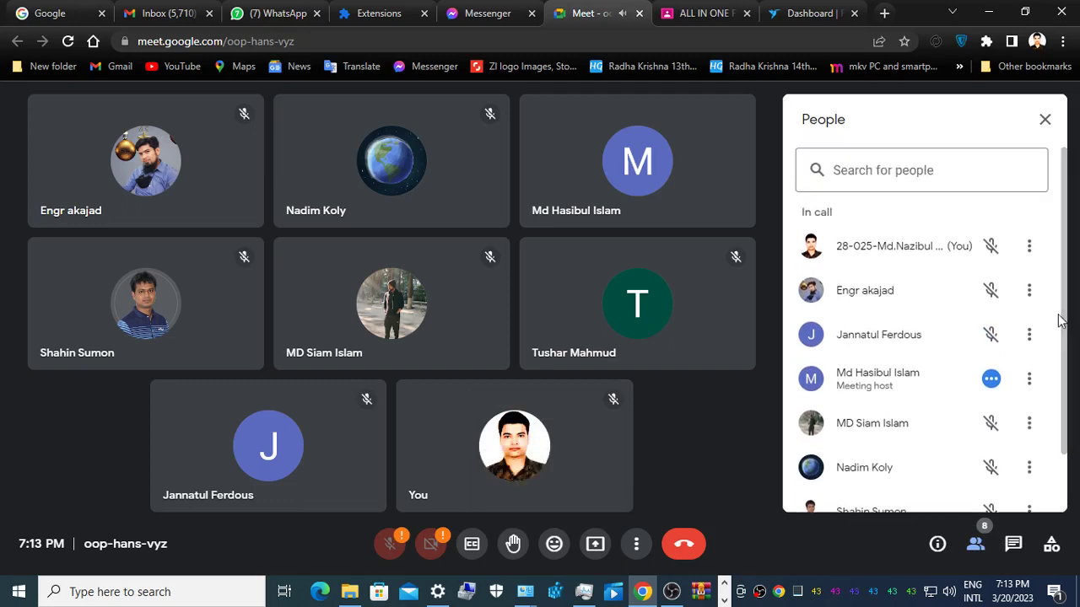
click(1045, 120)
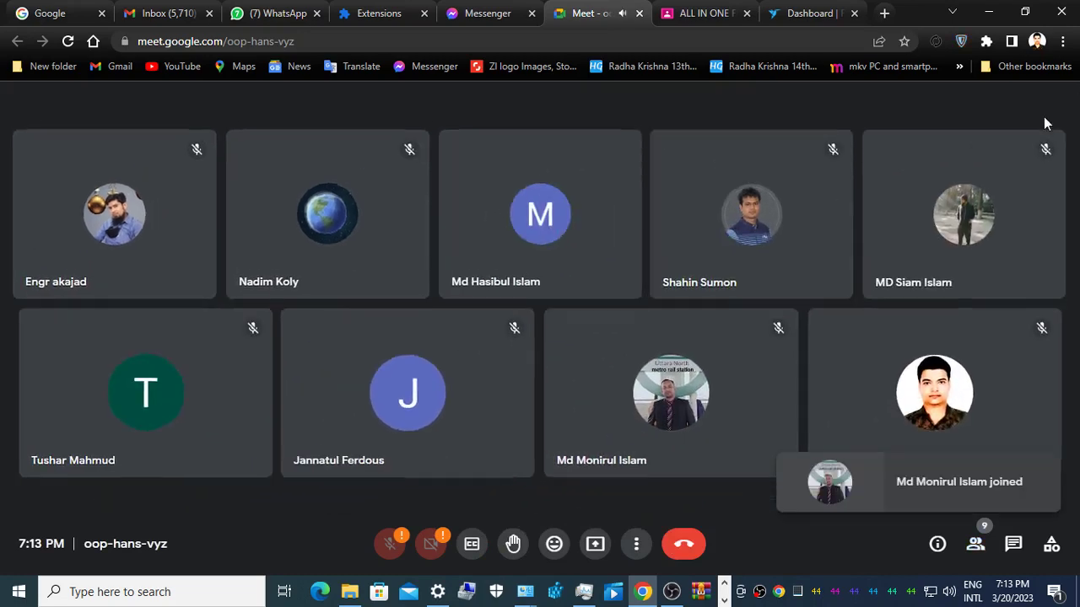
mouse_move(965, 182)
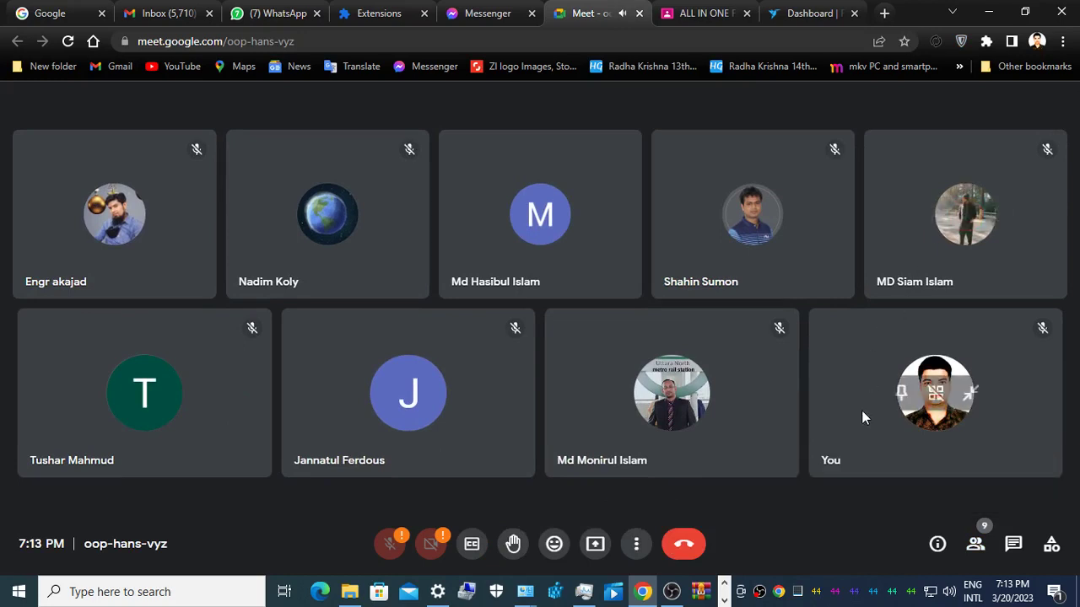
Step: Check the system's speaker volume level and dismiss the volume control
click(929, 591)
click(931, 596)
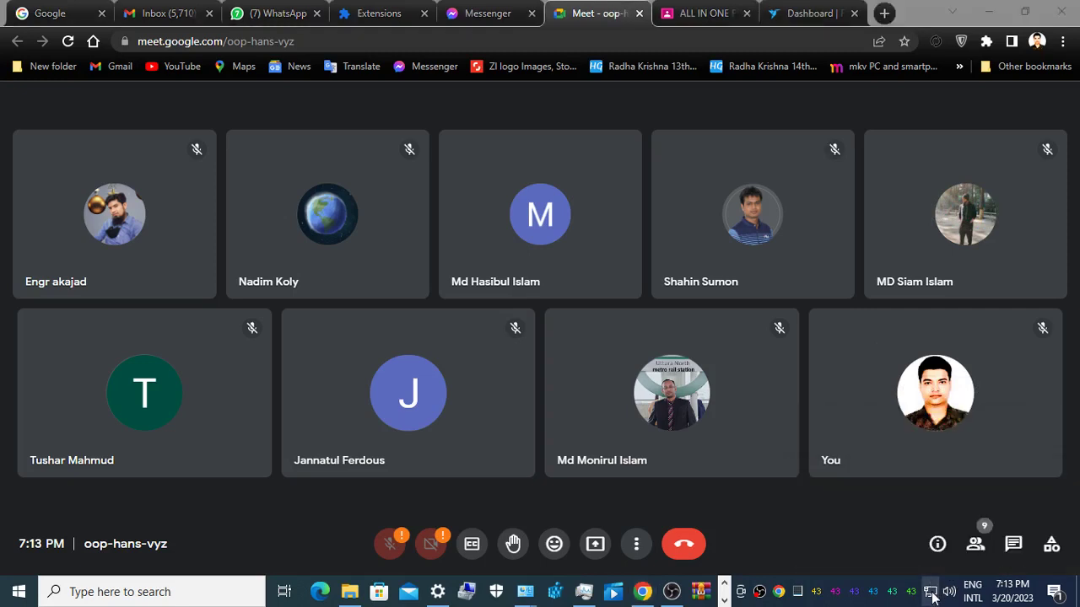
click(951, 598)
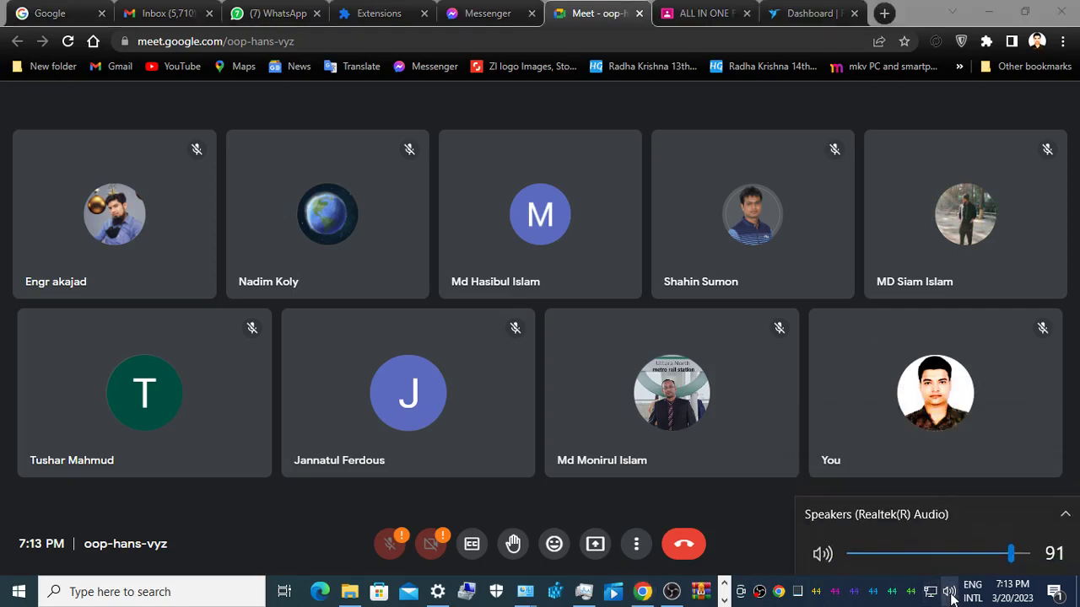
click(951, 598)
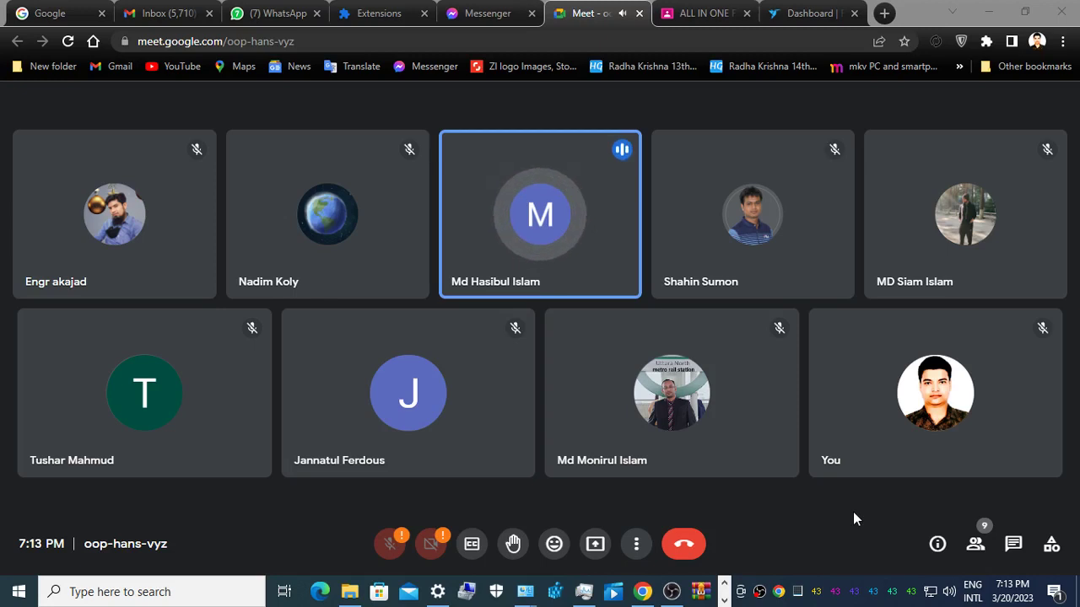
Step: Restore the Windows Media Player window, pause the Akhanda song, and minimize the player
click(724, 600)
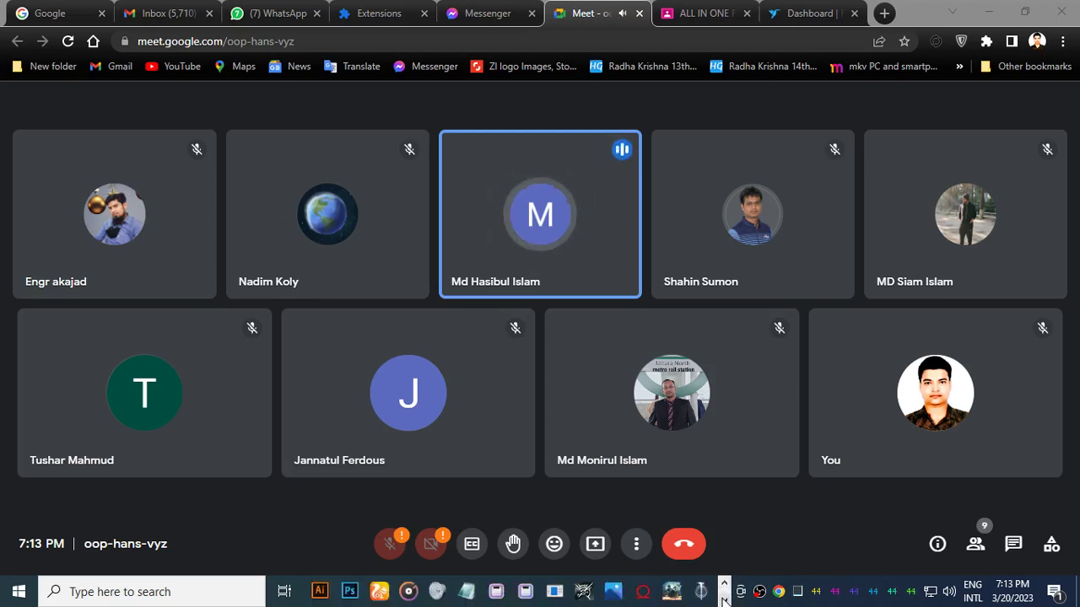
click(723, 600)
click(696, 591)
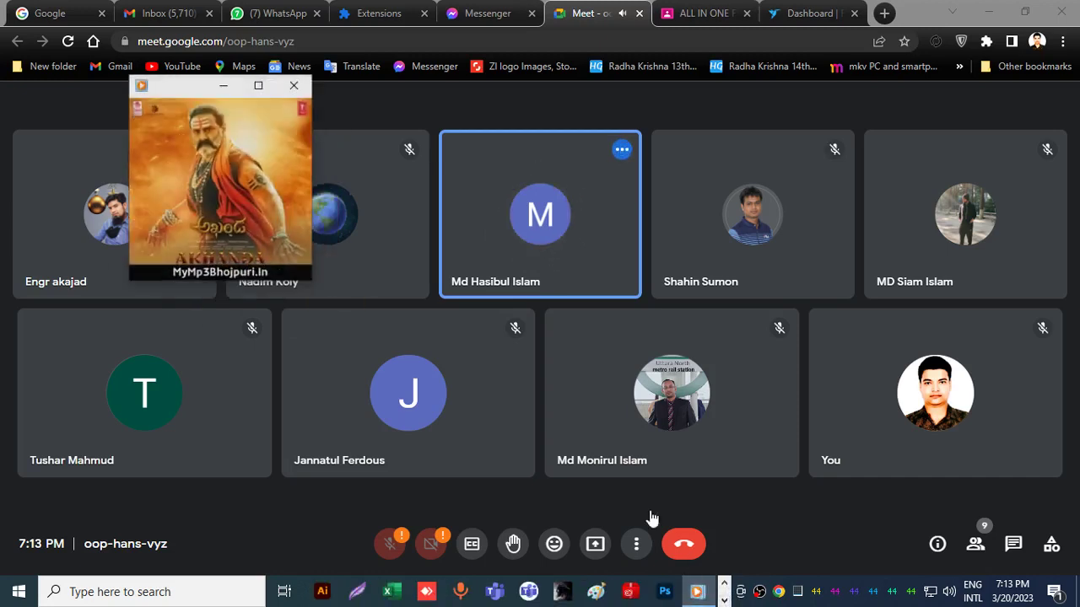
click(207, 251)
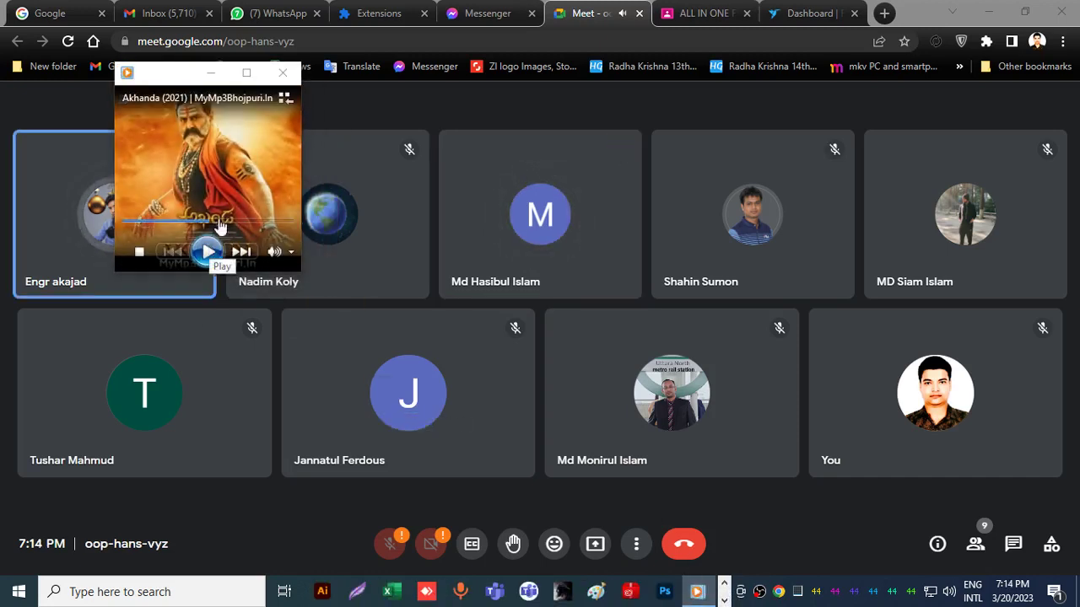
click(214, 76)
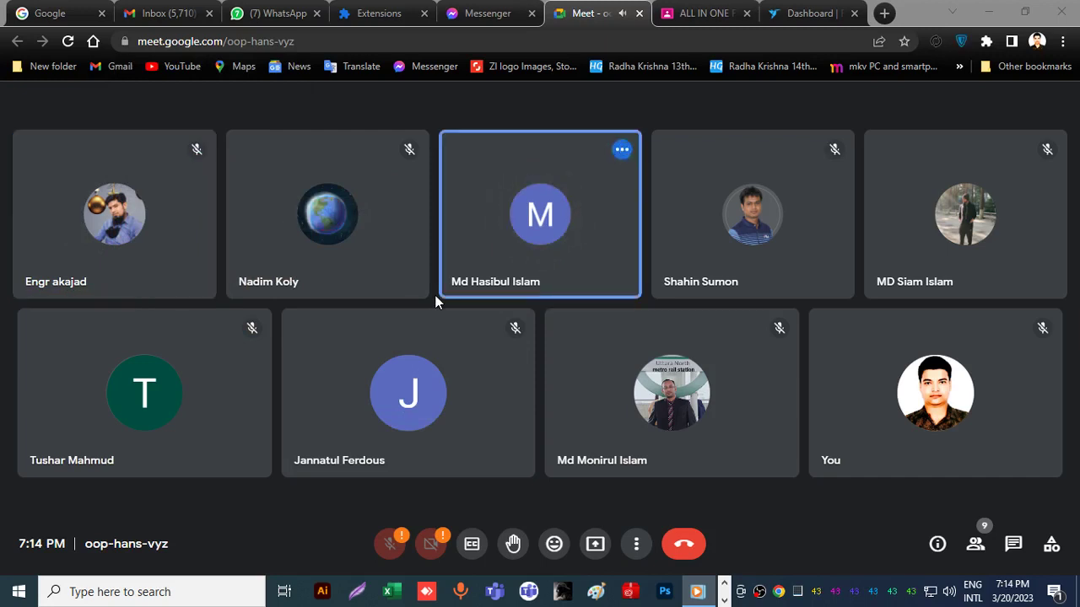
Step: Copy the Google Meet call's link and send it to the DIGITAL MARKETING GROUP UY LAB chat in Messenger
mouse_move(835, 442)
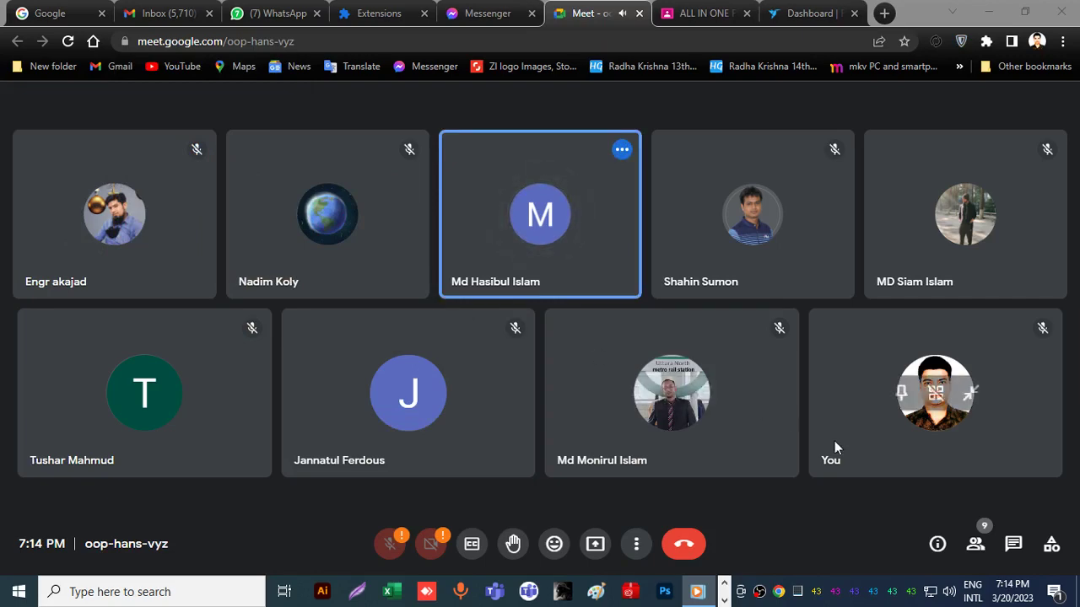
click(474, 10)
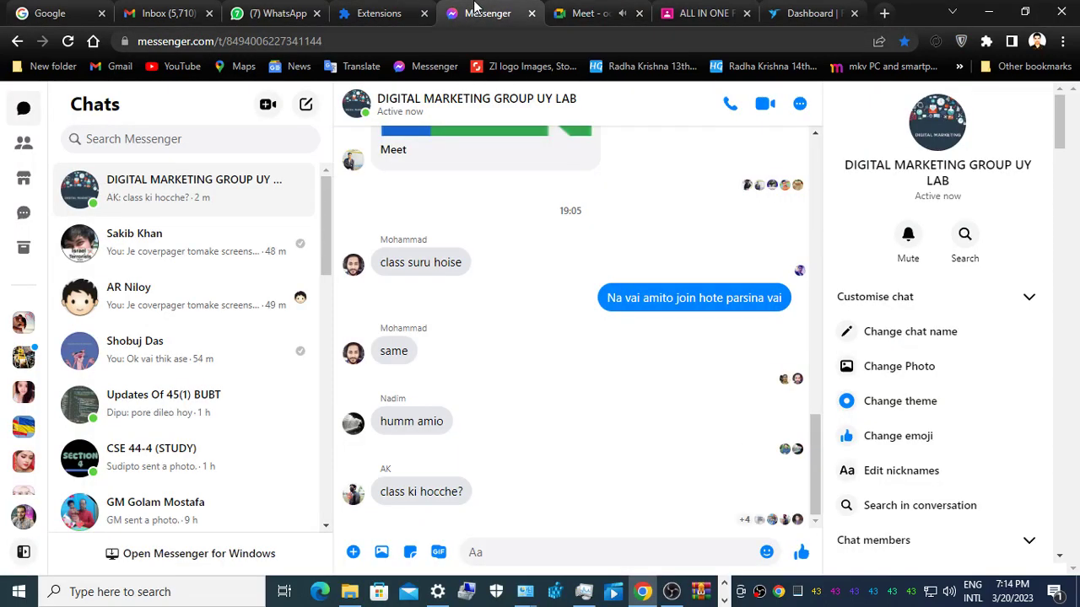
click(582, 13)
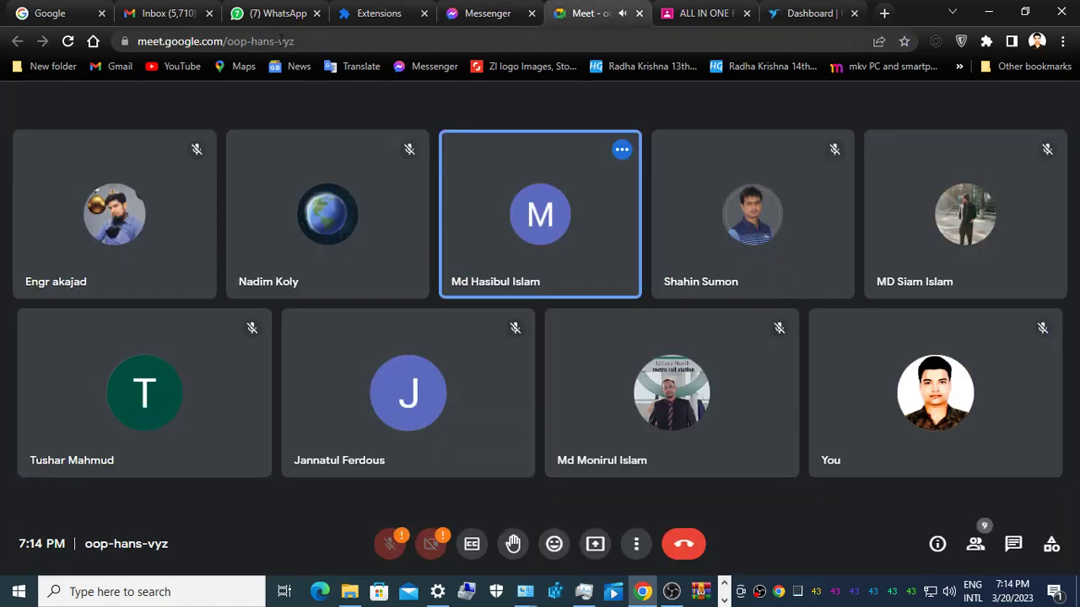
click(259, 42)
key(ctrl+c)
click(488, 13)
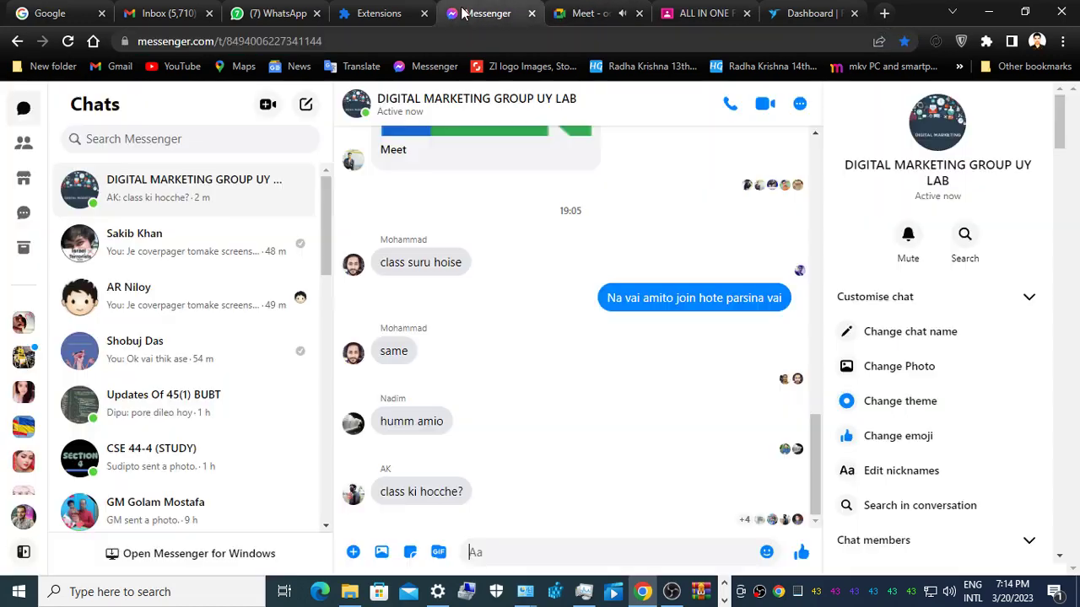
key(ctrl+v)
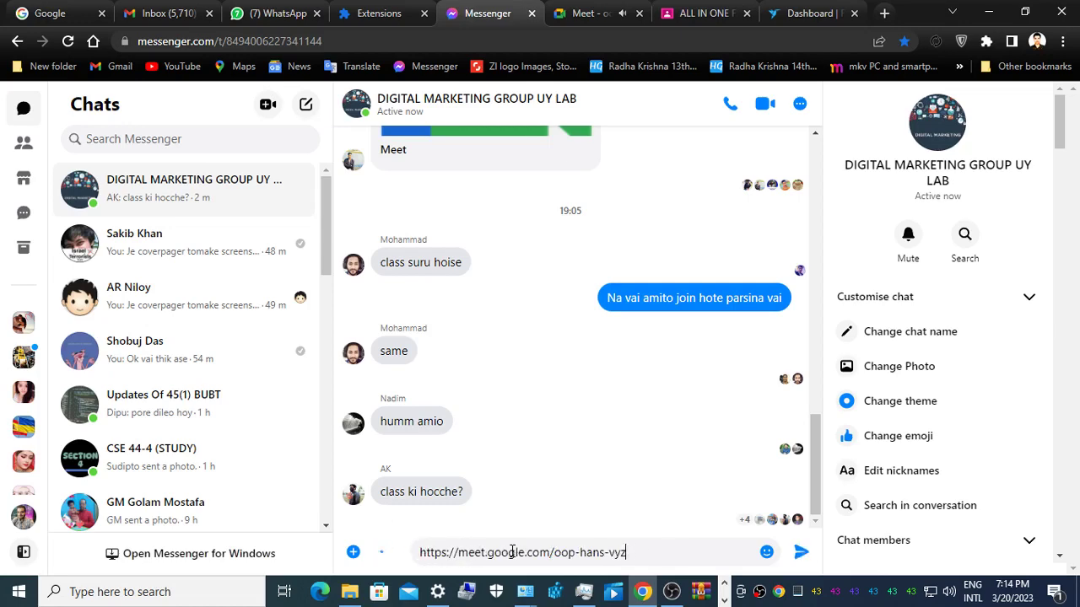
key(Return)
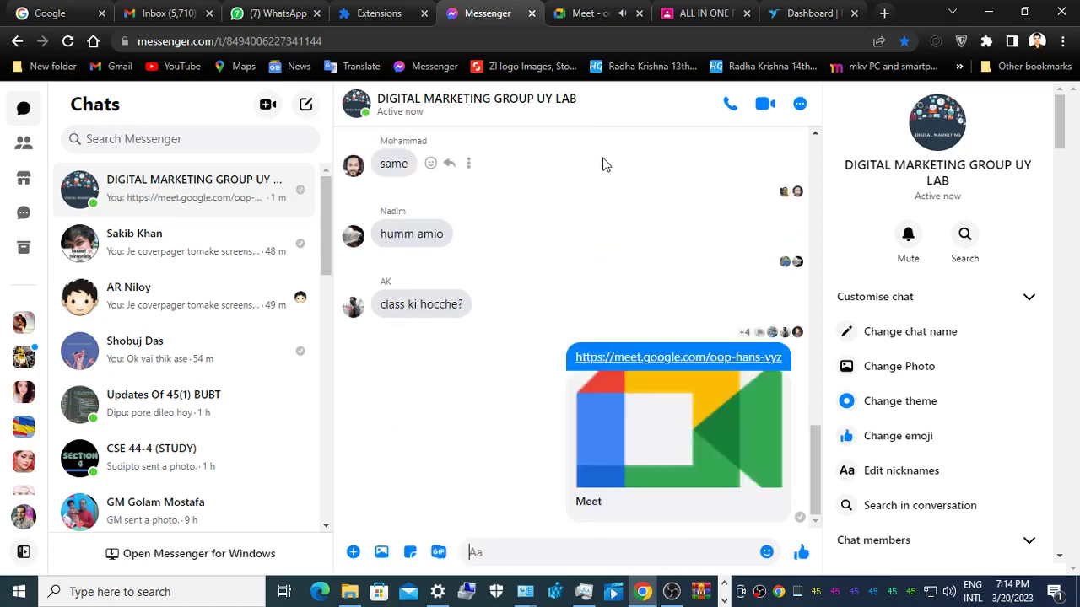
Step: Return to the Google Meet call, restore the Windows Media Player window over the participant tiles, pause the Akhanda song, and minimize the player
click(590, 13)
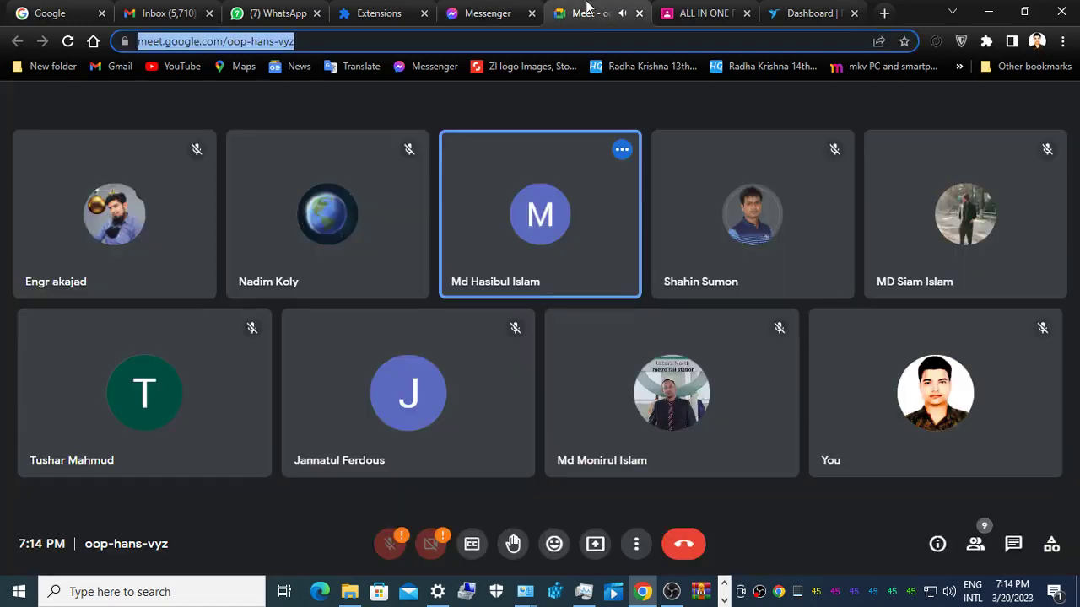
click(722, 601)
click(697, 592)
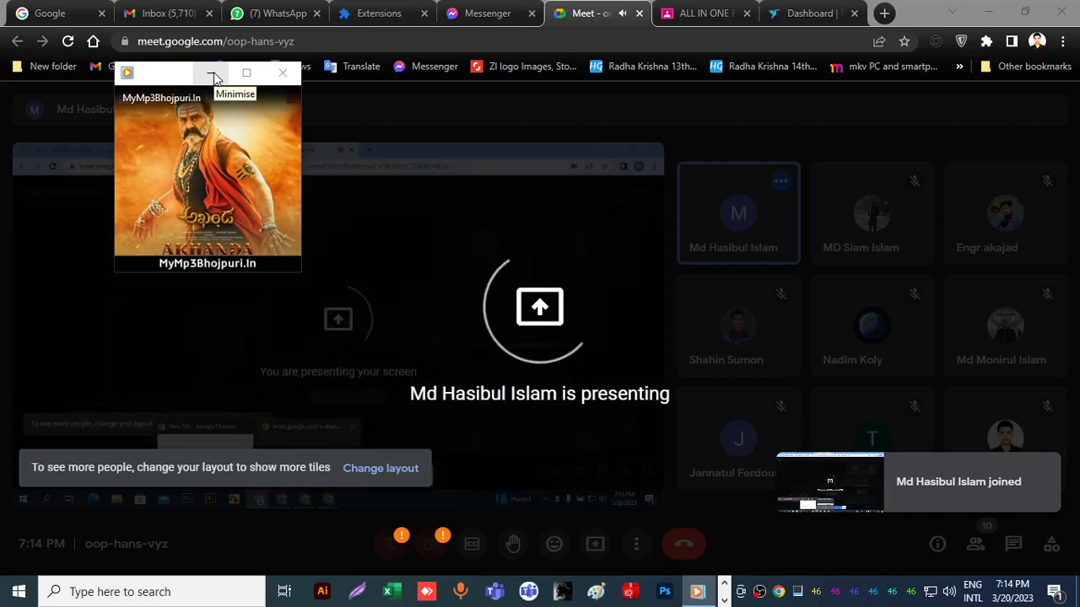
mouse_move(193, 167)
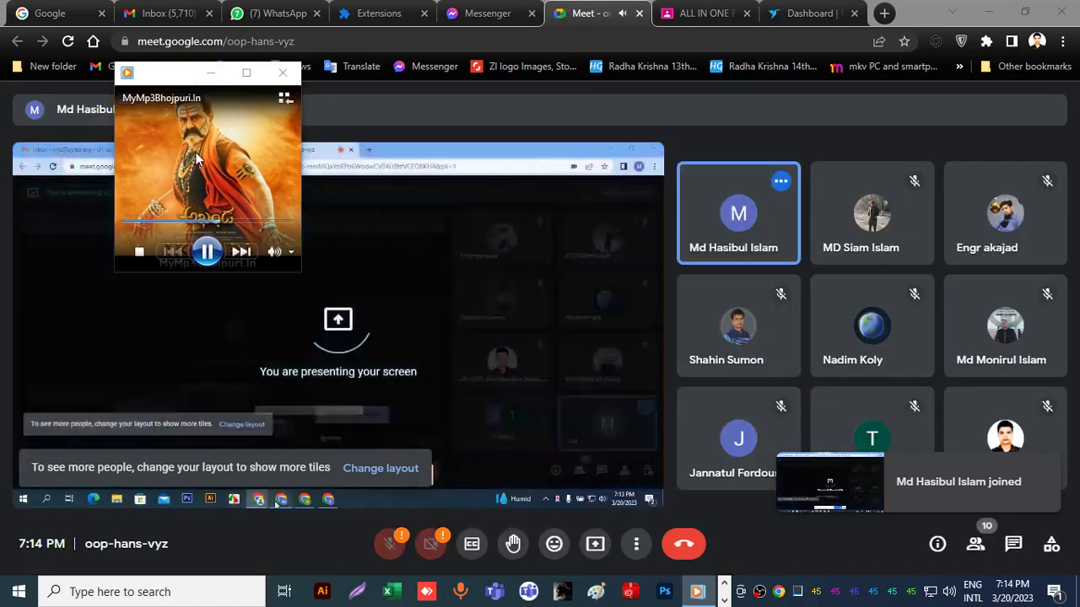
drag(183, 79, 802, 141)
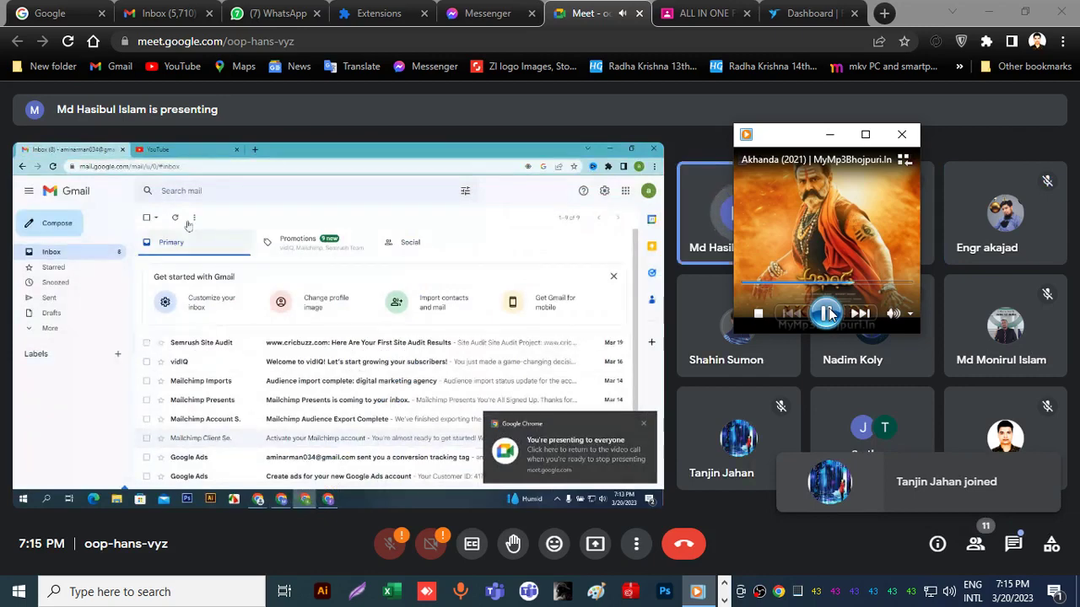
click(829, 314)
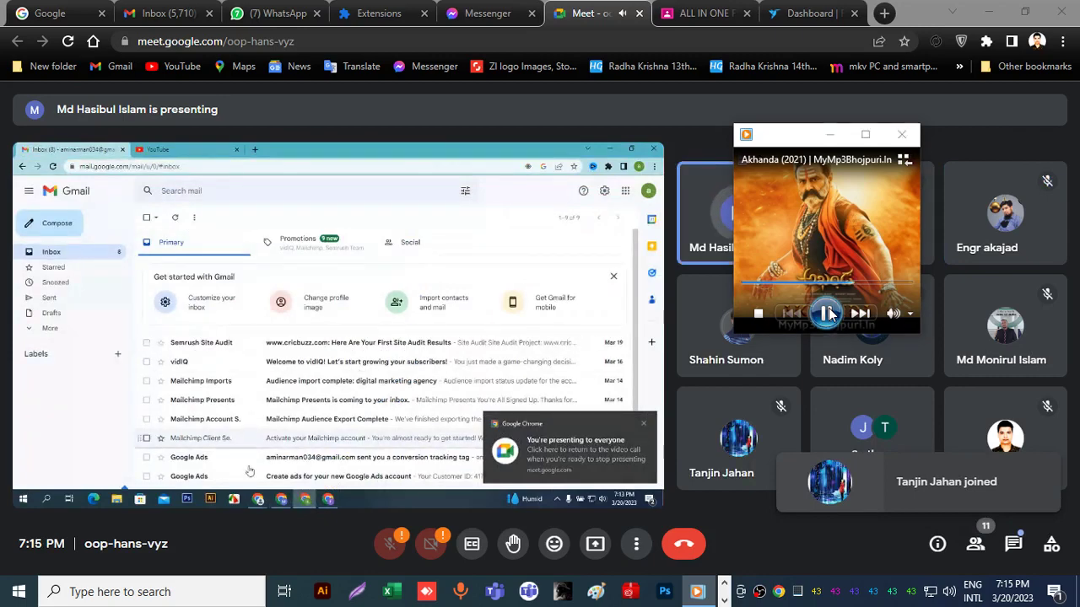
click(835, 136)
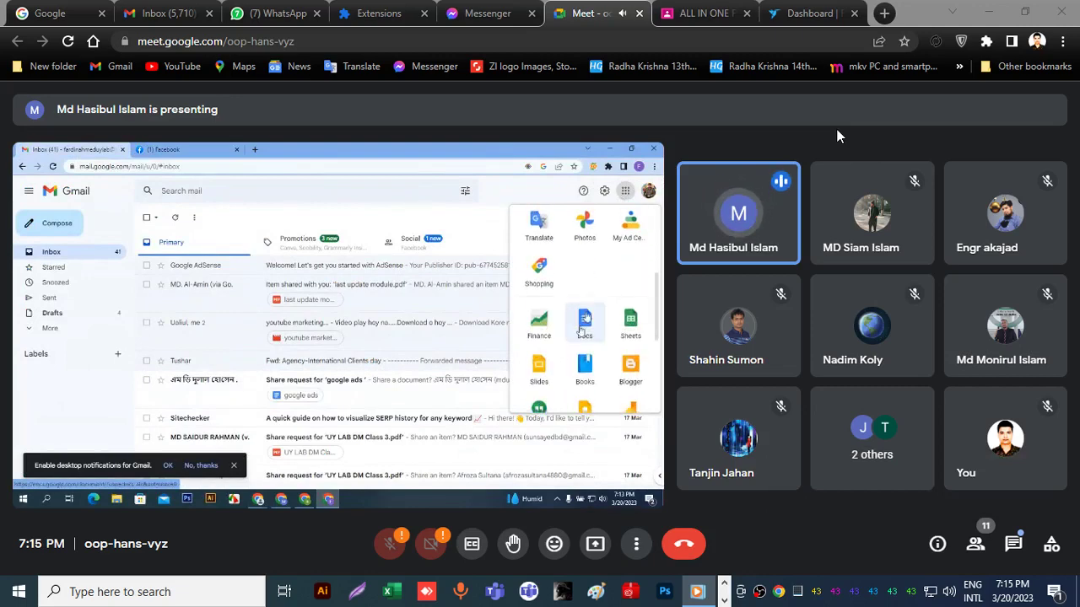
Step: Check WhatsApp and the DIGITAL MARKETING GROUP UY LAB chat in Messenger for new messages
click(295, 9)
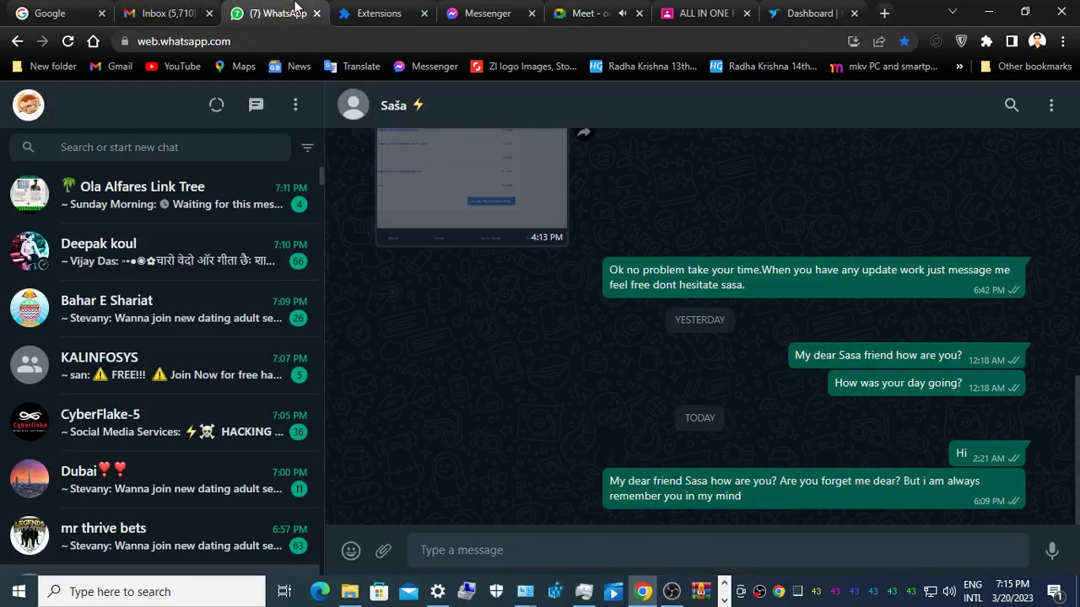
click(588, 13)
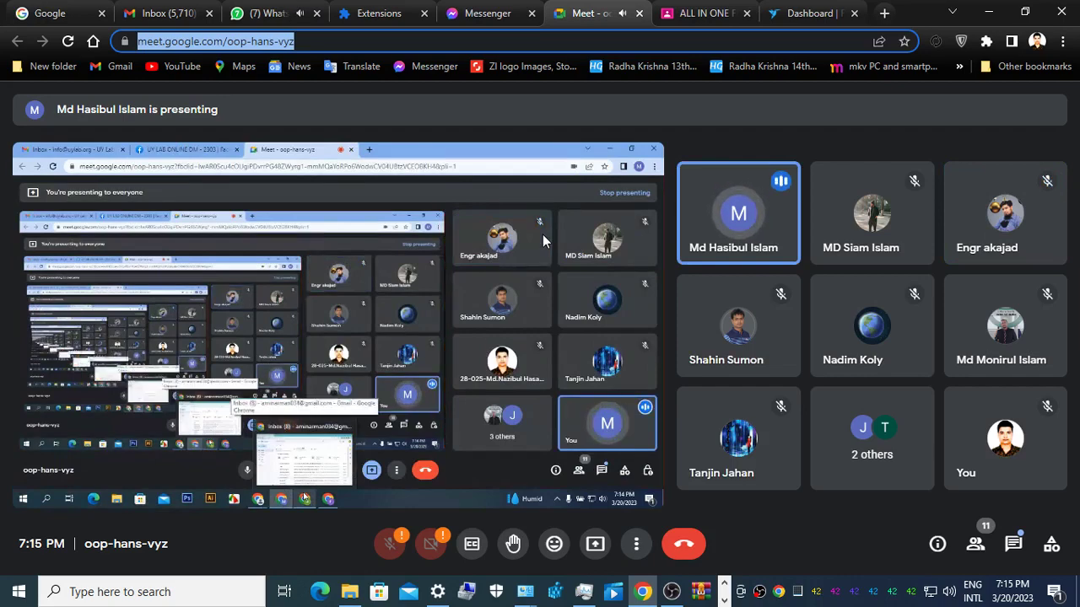
click(286, 11)
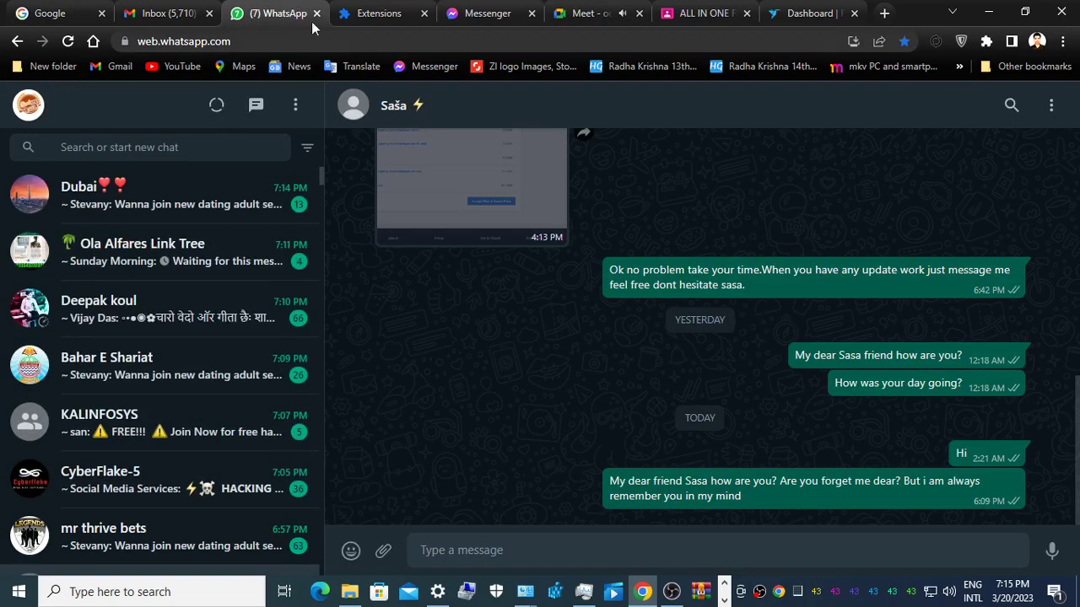
click(512, 27)
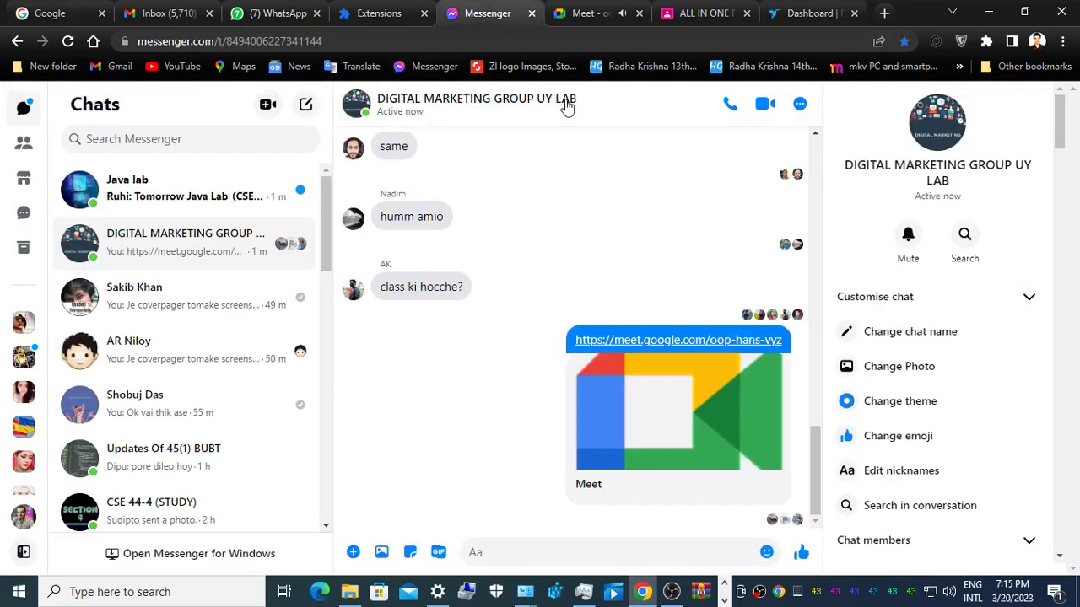
Step: Return to the Google Meet call and bookmark its page in the browser
click(587, 12)
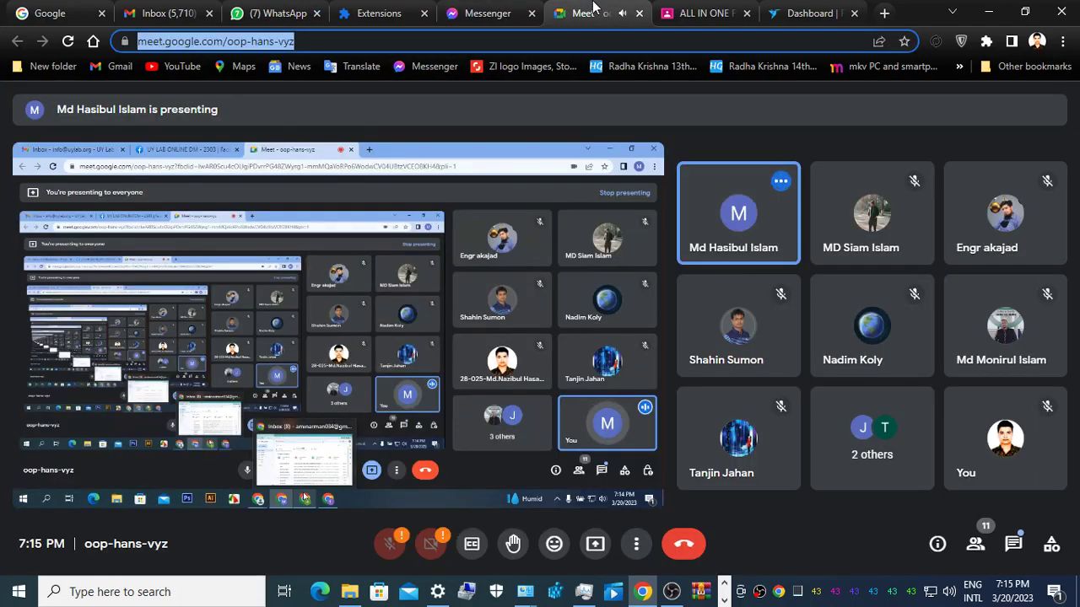
click(903, 41)
click(805, 186)
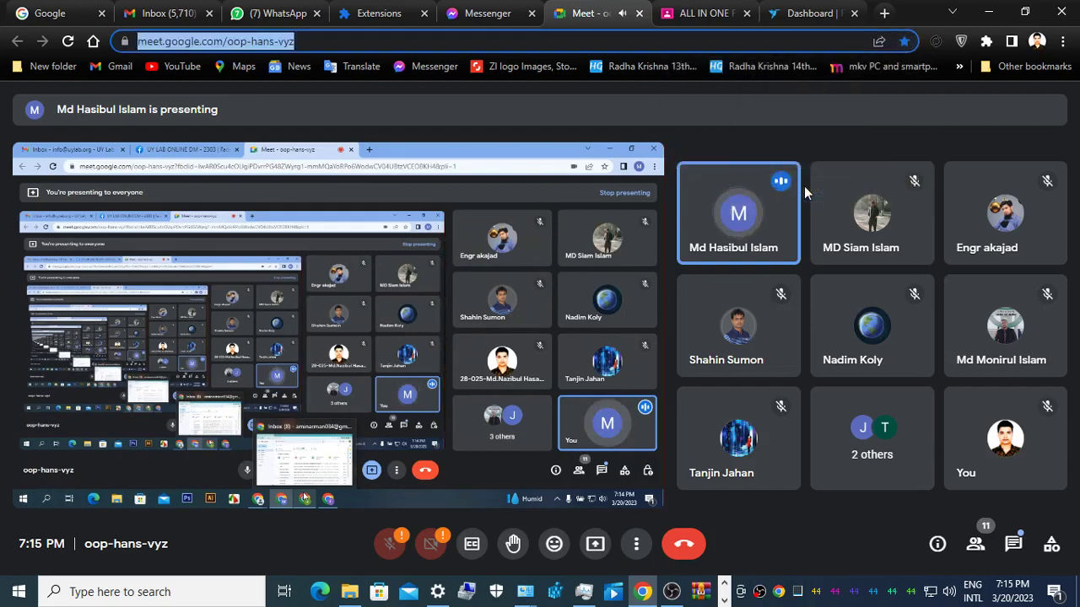
Step: In Google Classroom, look over the ALL IN ONE FREELANCING COURSE people list and enlarged class code, and close the code display
click(697, 13)
click(573, 110)
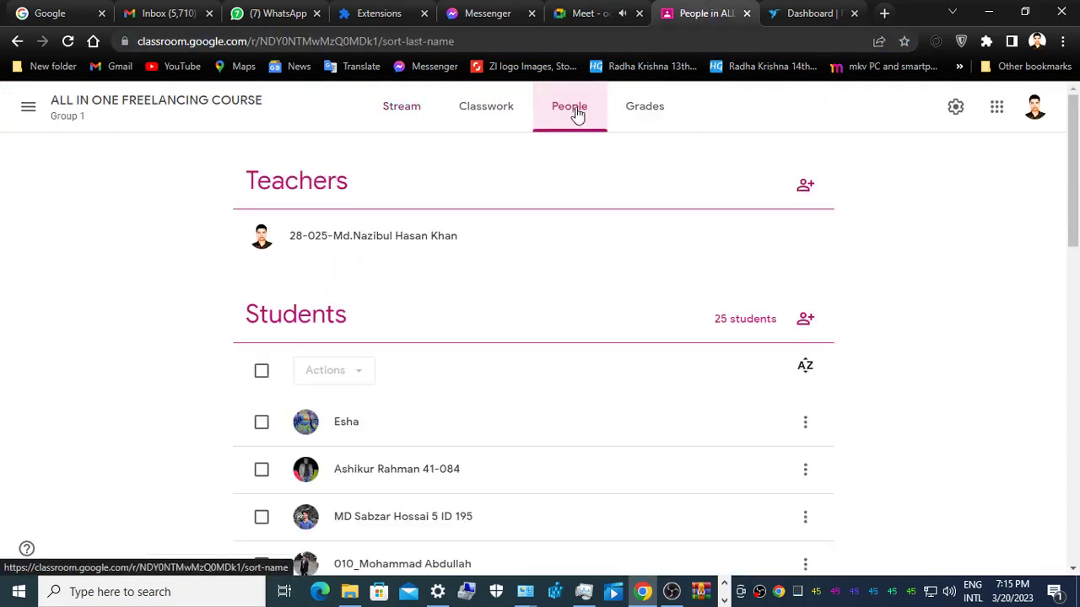
click(401, 118)
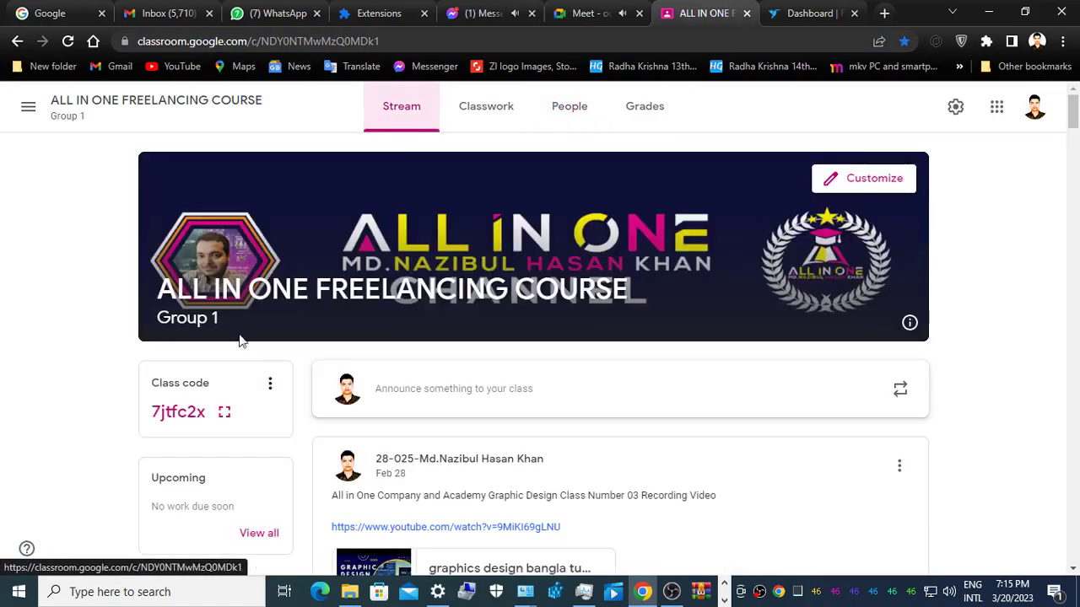
click(223, 412)
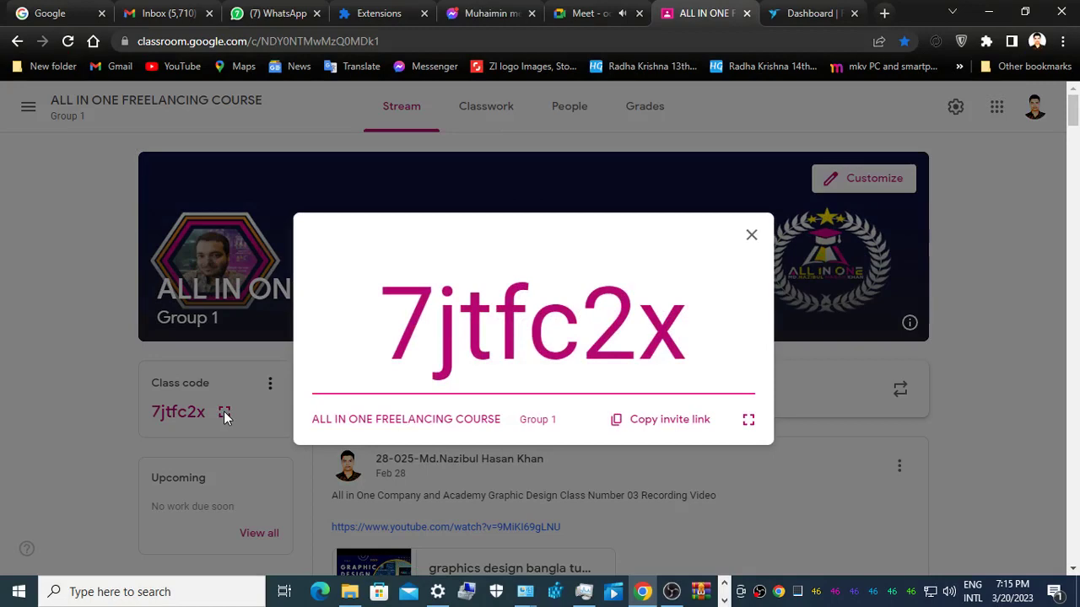
click(636, 131)
Step: Read the final exam message in the Java lab chat in Messenger and return to the Google Meet call
click(489, 9)
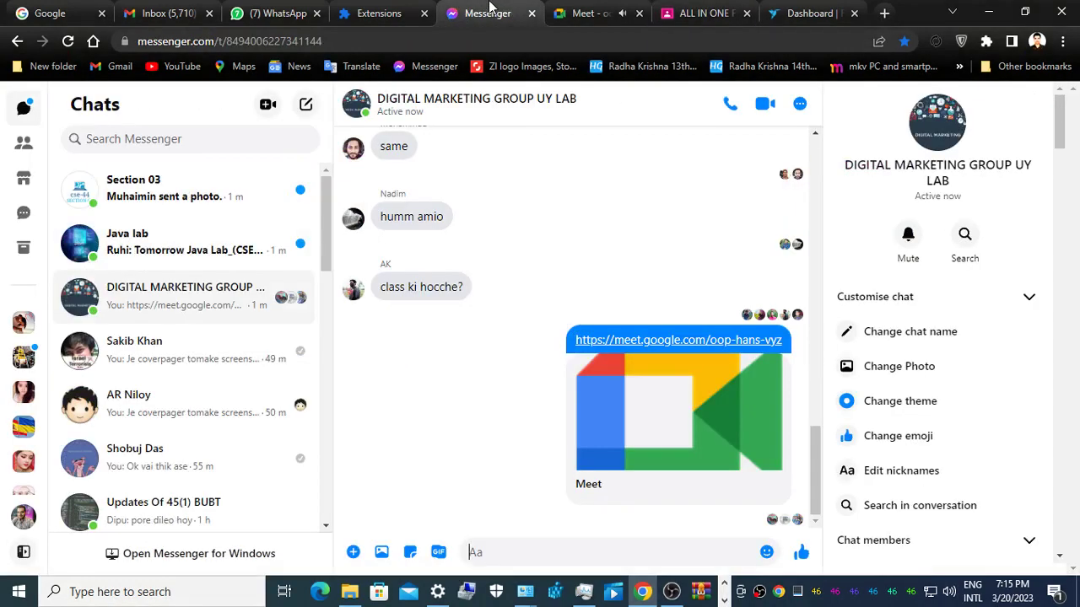
click(154, 229)
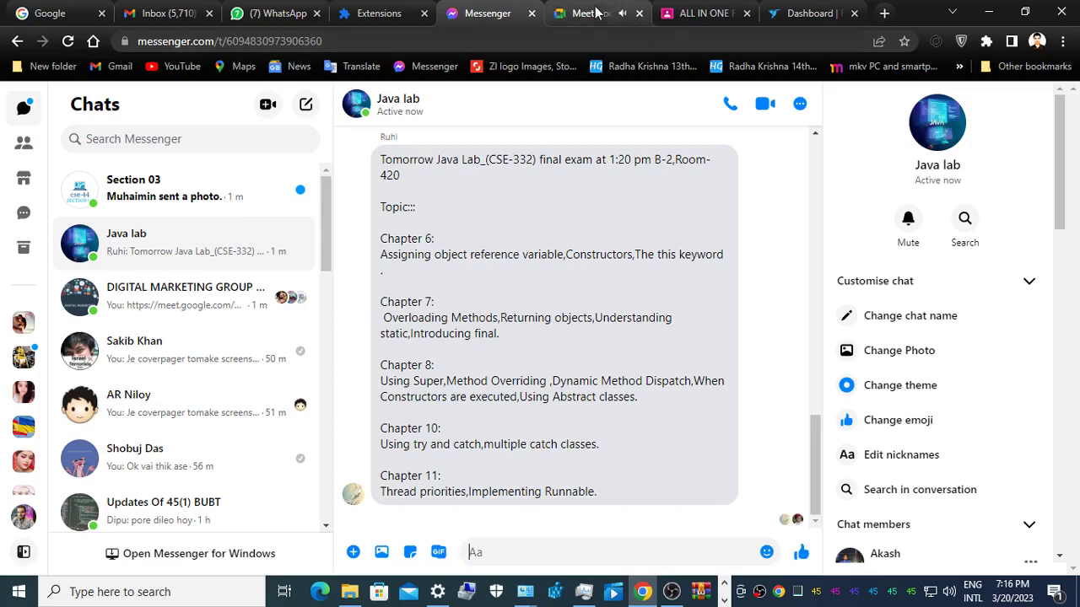
click(585, 13)
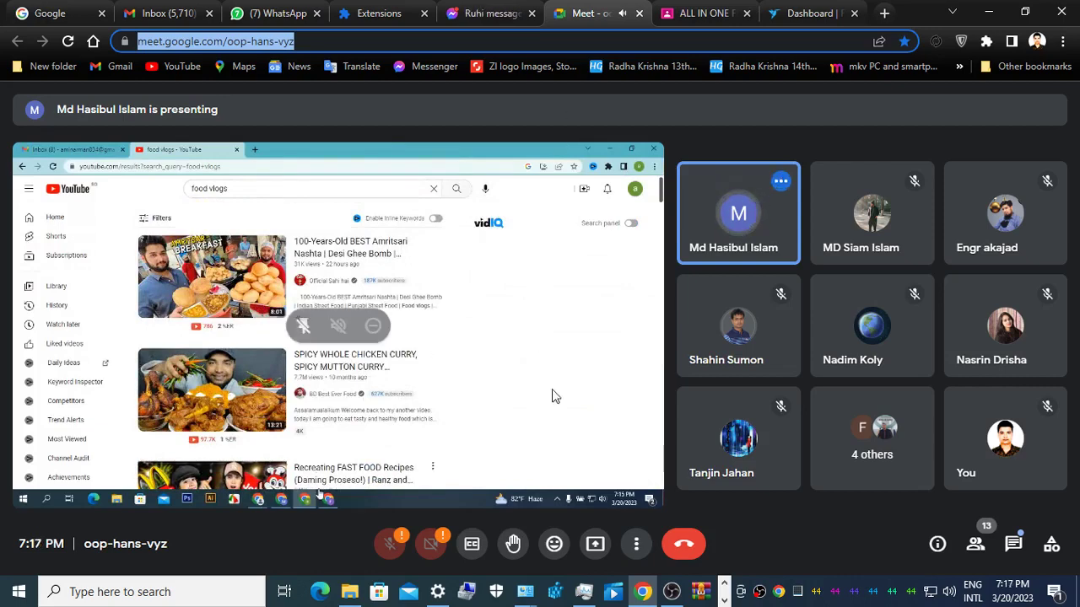
Step: Switch the Google Meet call to full screen
click(636, 543)
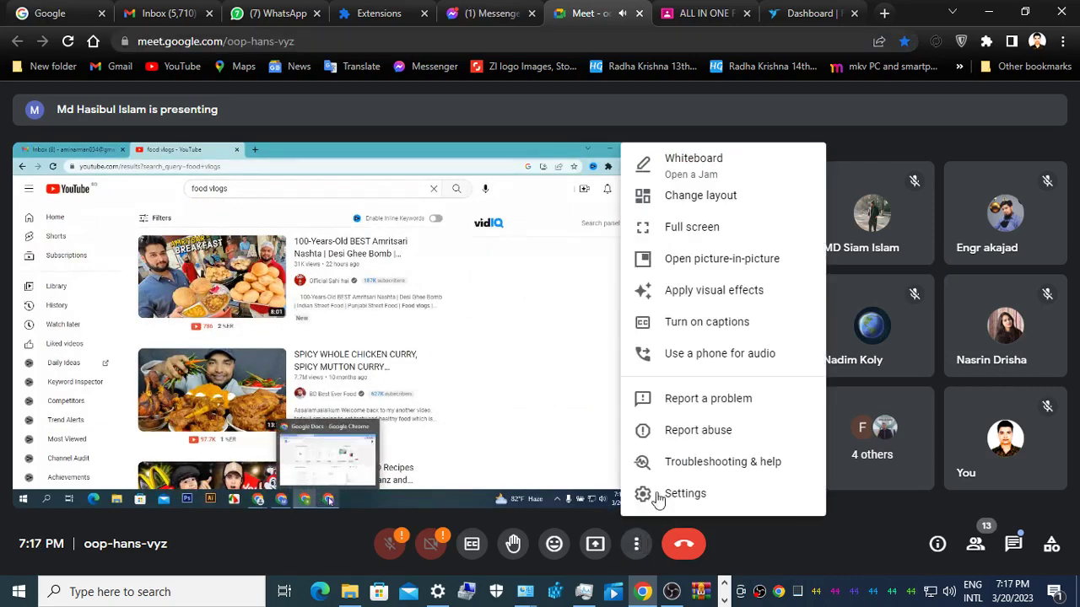
click(692, 228)
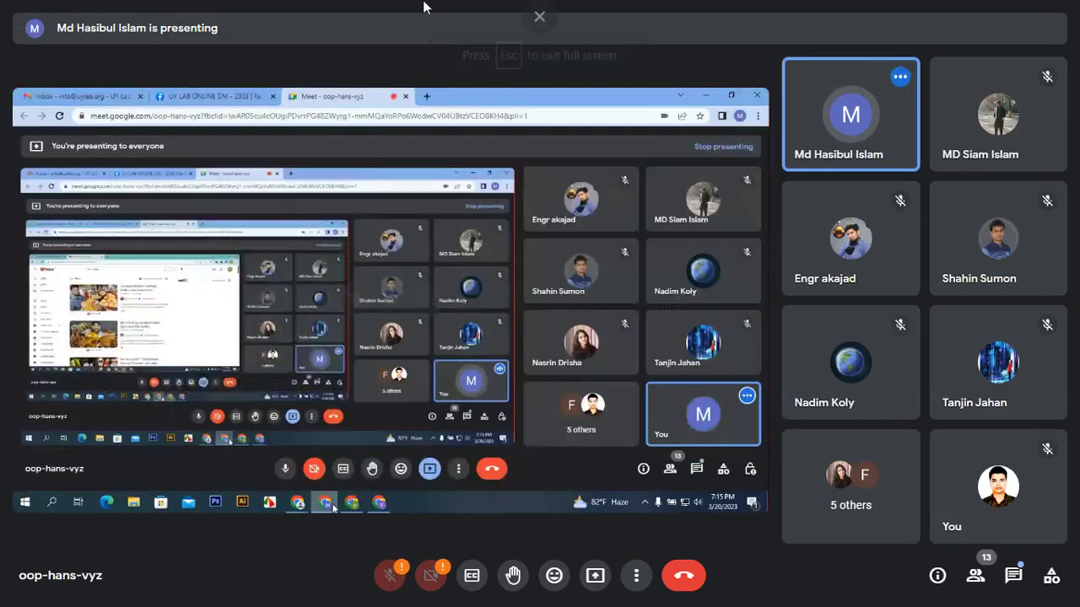
mouse_move(480, 7)
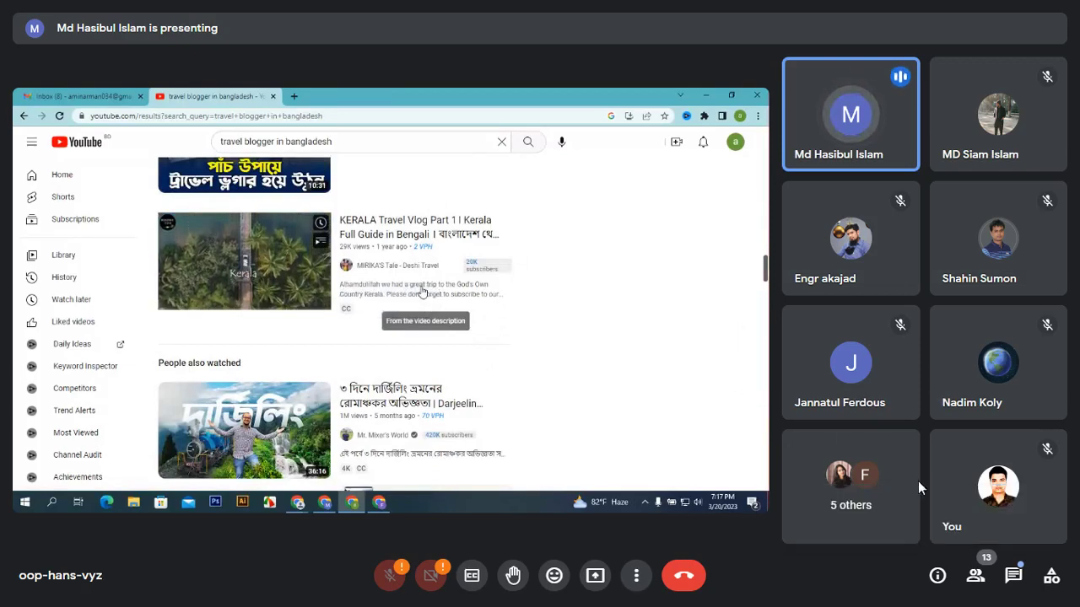
Step: Check the in-call messages, review the full list of people in the call, and close the list
click(1013, 575)
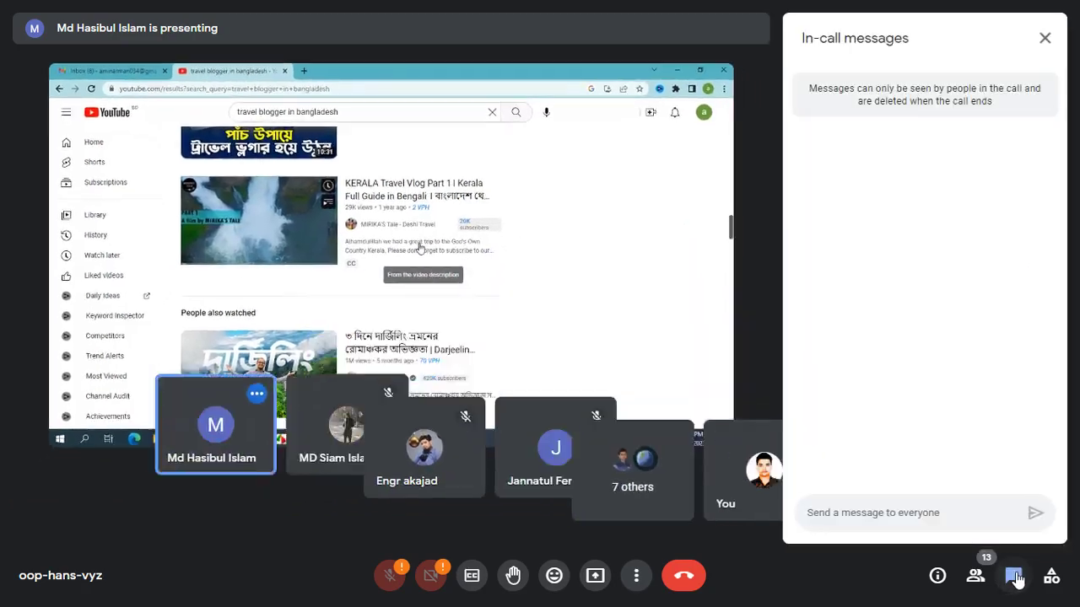
click(1014, 577)
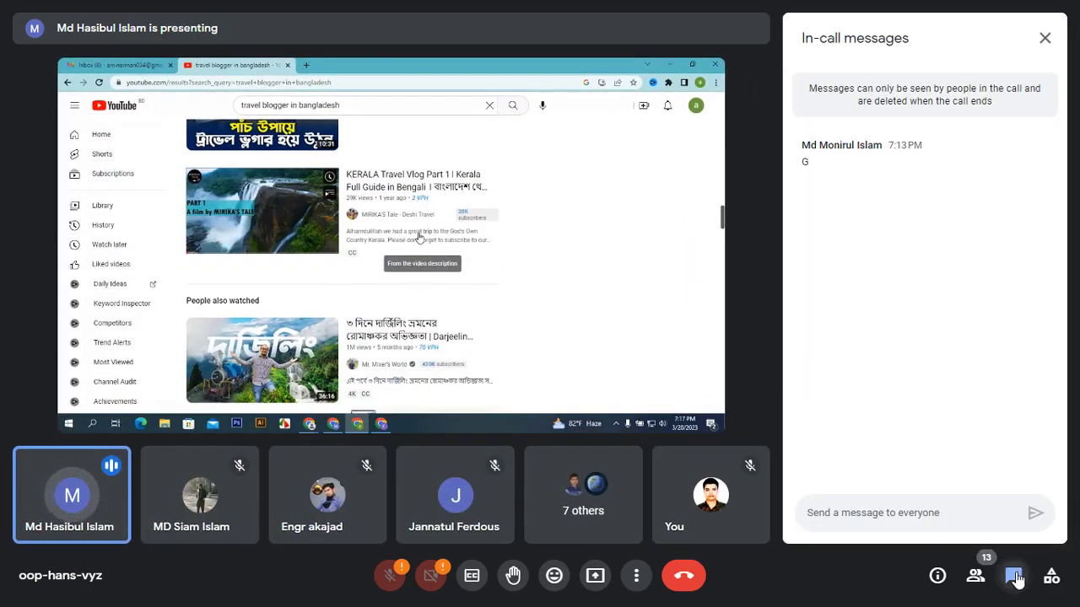
click(975, 577)
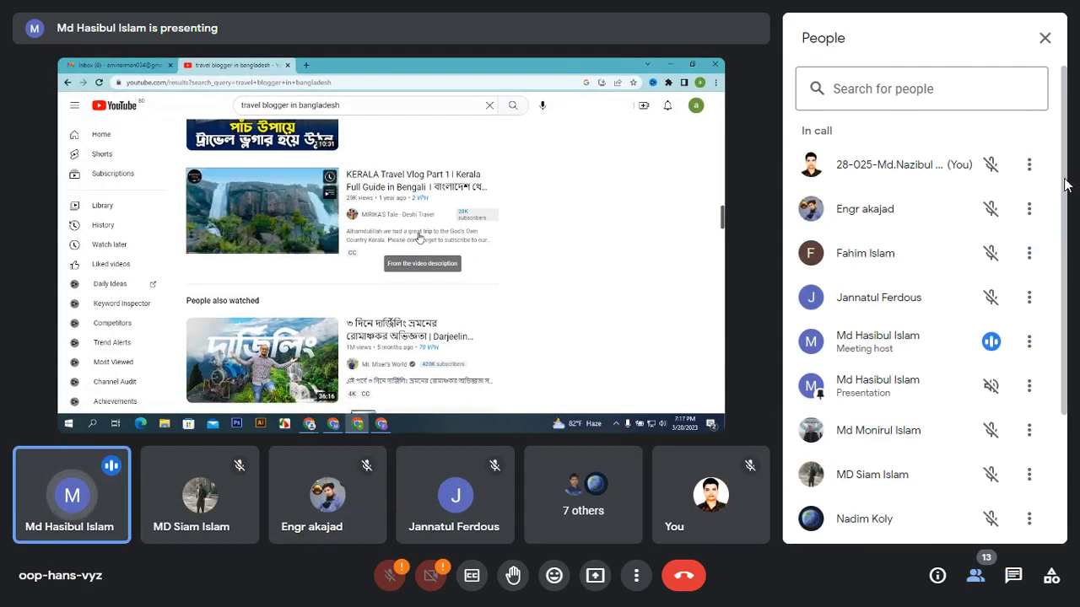
drag(1064, 184, 1064, 311)
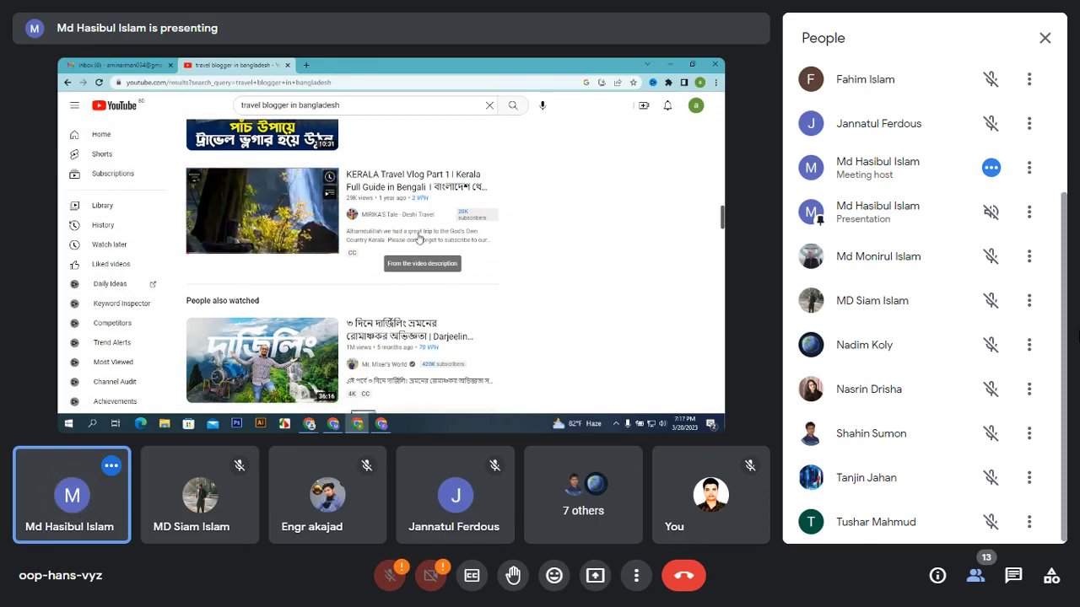
scroll(924, 304, up, 2)
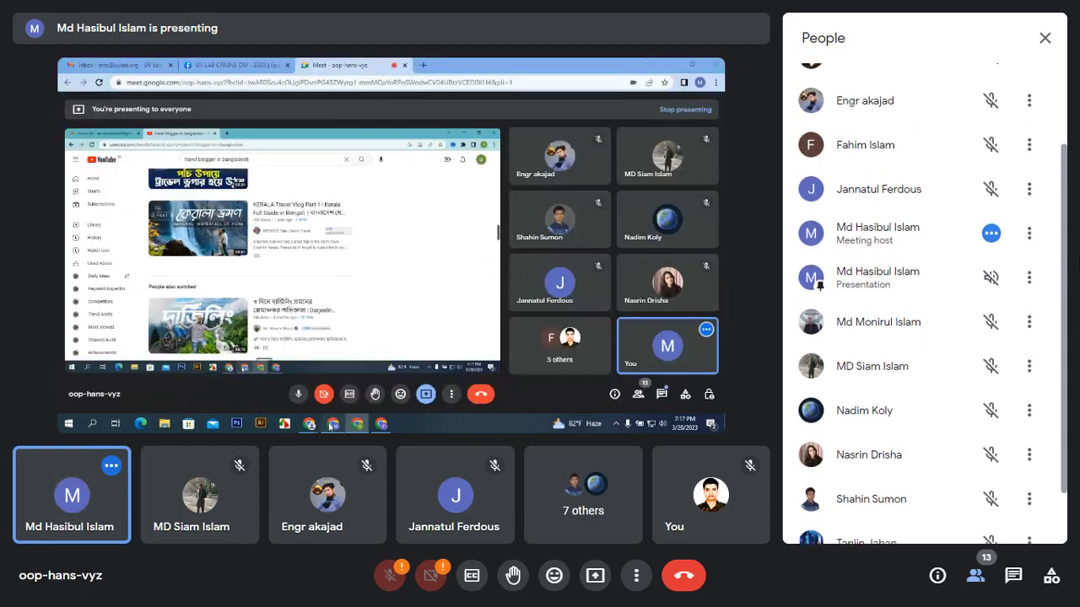
scroll(924, 303, up, 3)
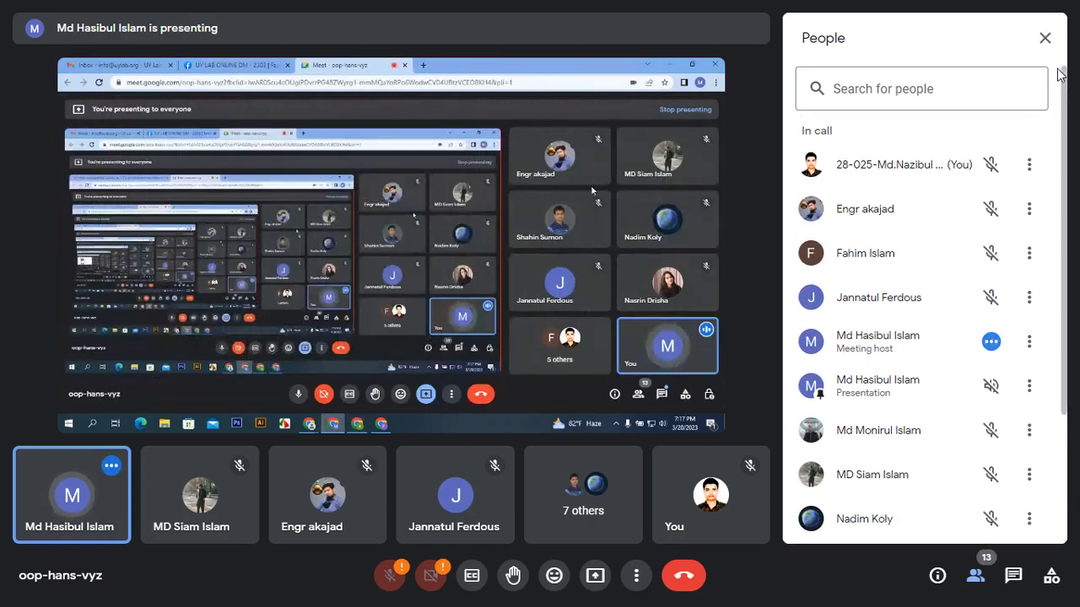
click(1044, 38)
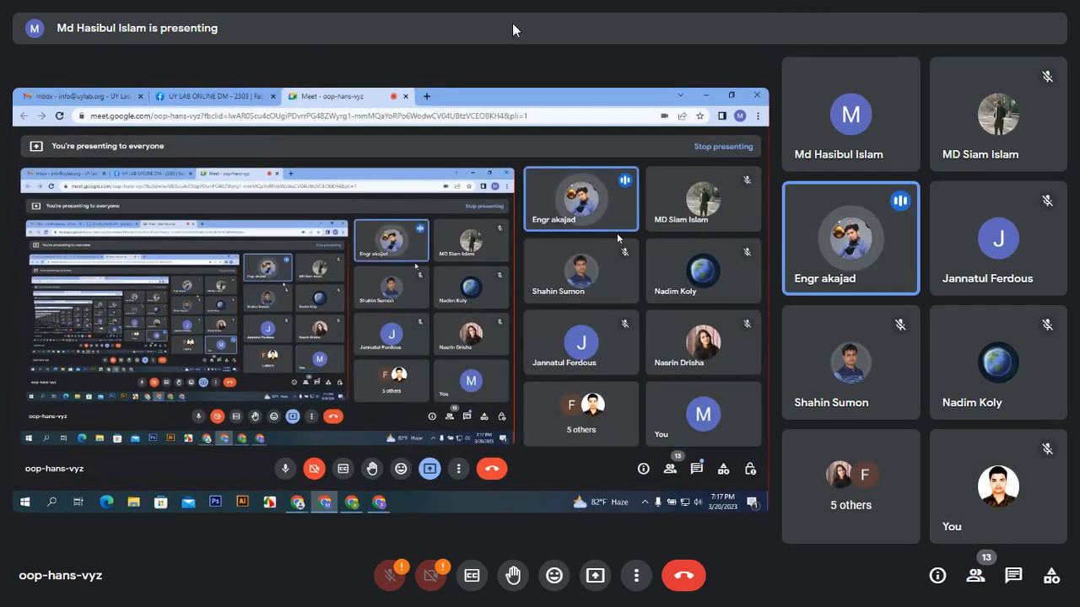
Step: Send "18 tariker class recording videota painai akhono vaiah" to everyone in the in-call chat and close the chat
mouse_move(532, 7)
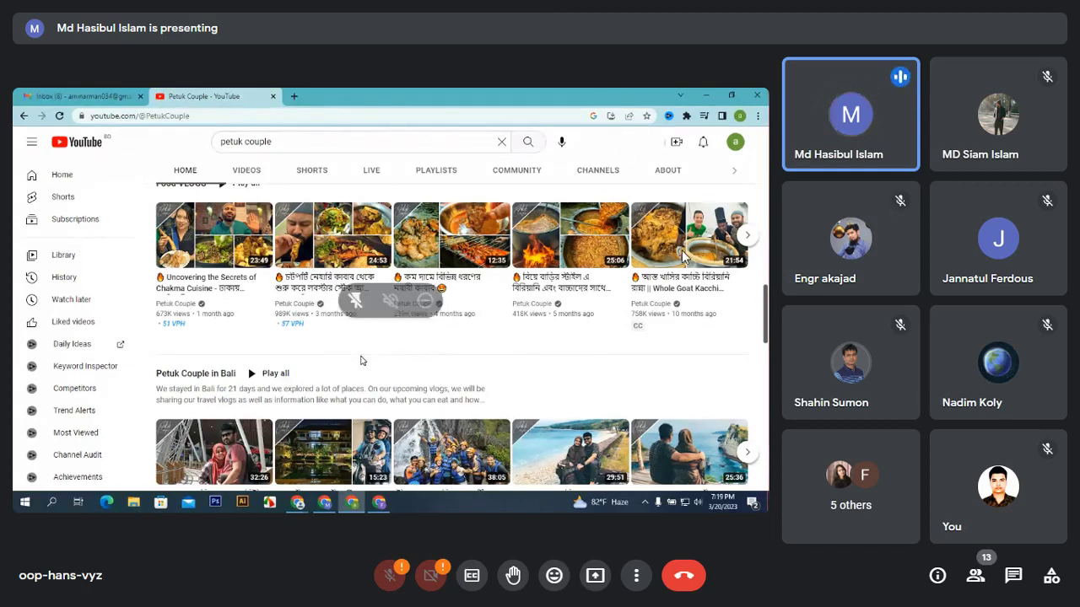
click(1013, 575)
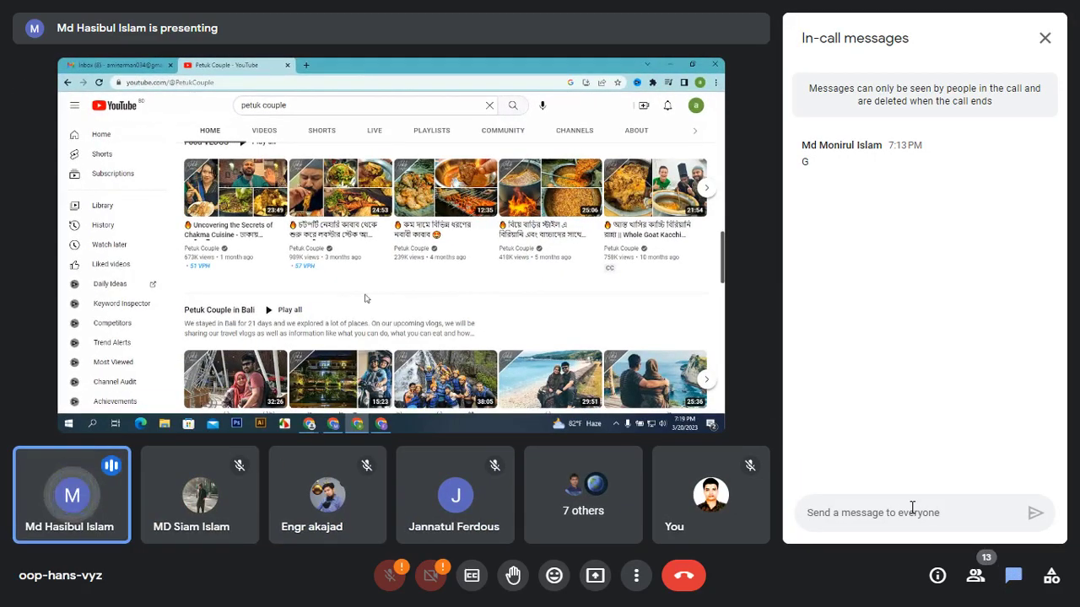
text(1)
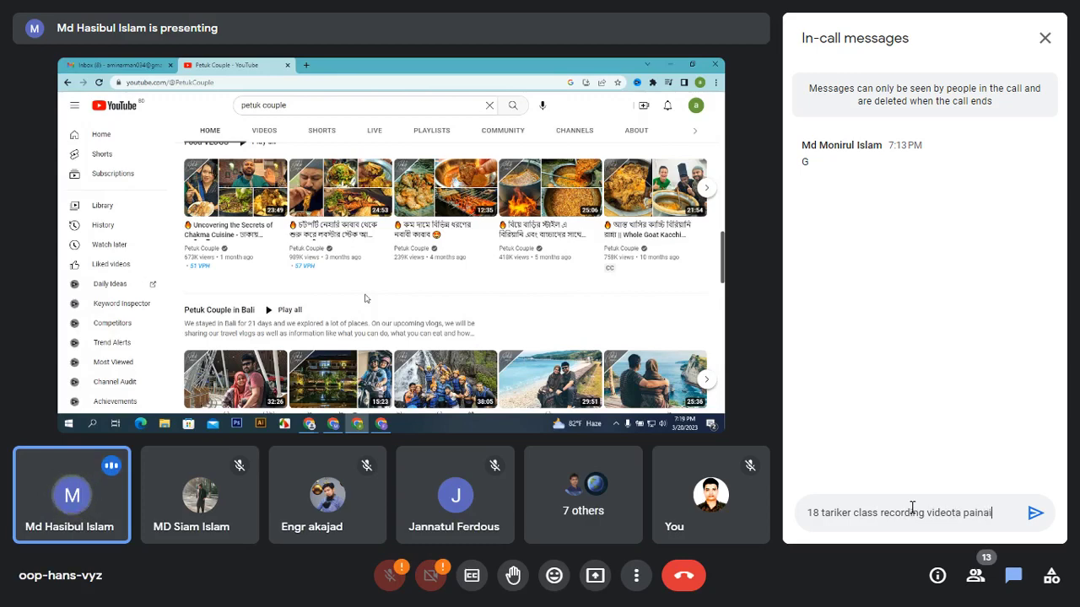
text(akhono)
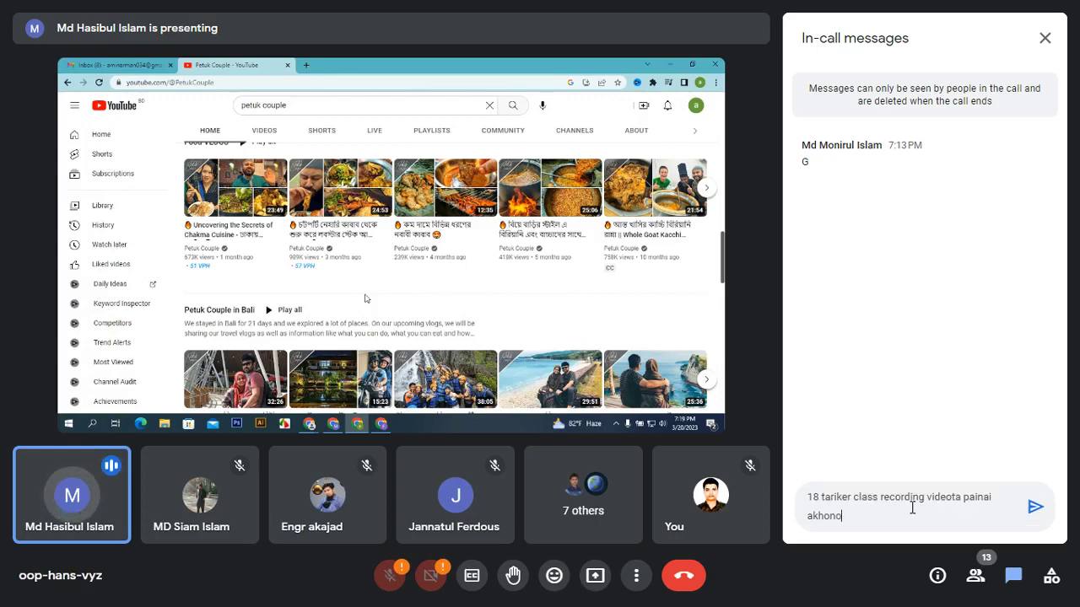
text( vaiah)
key(Return)
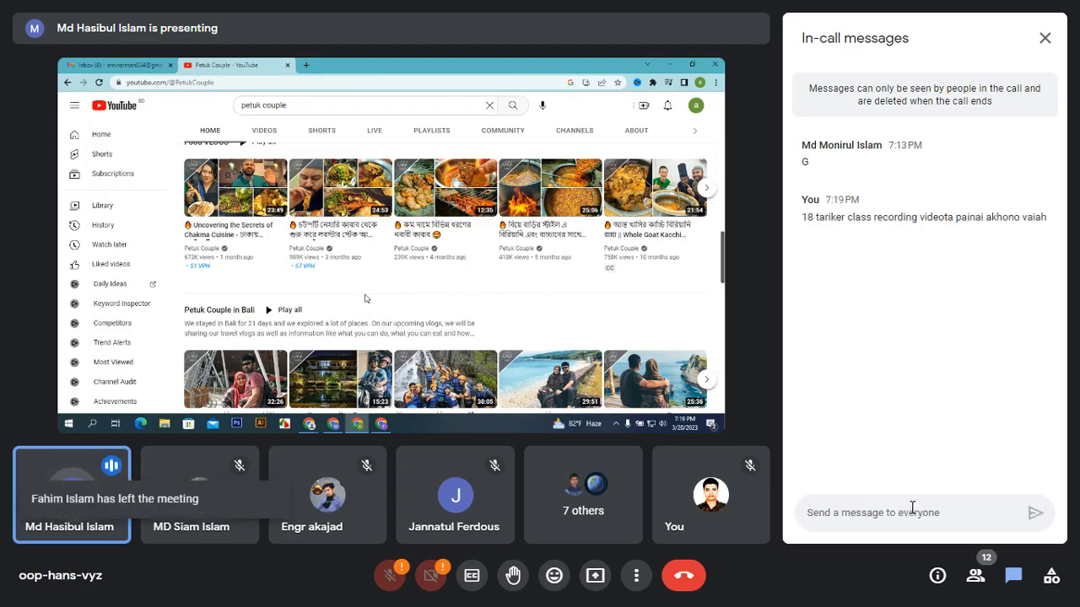
click(1043, 39)
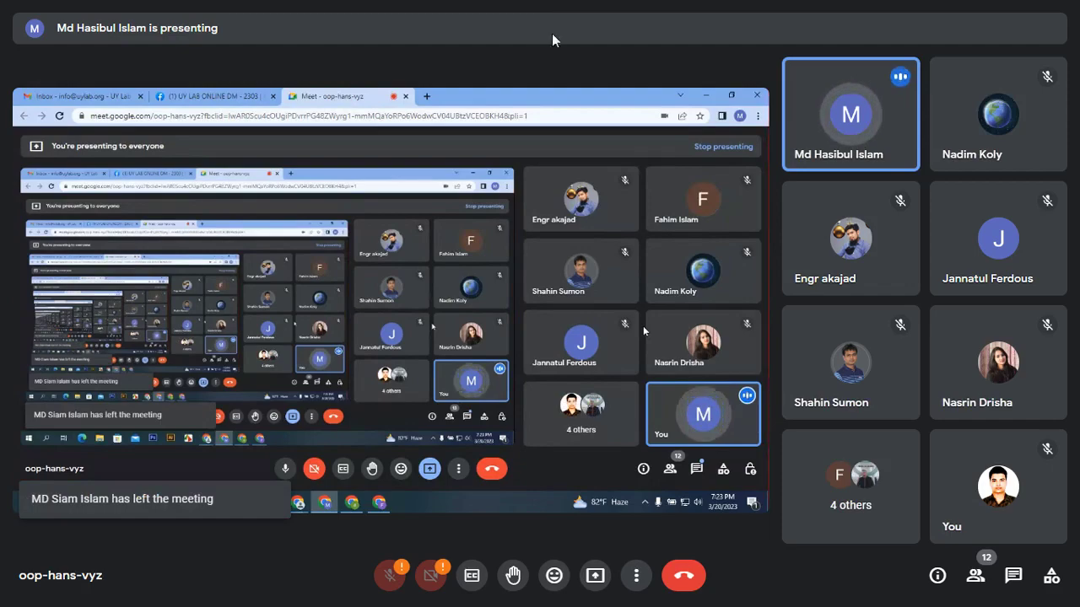
Step: Exit full screen in the Google Meet call and look over the chat list in WhatsApp
click(638, 577)
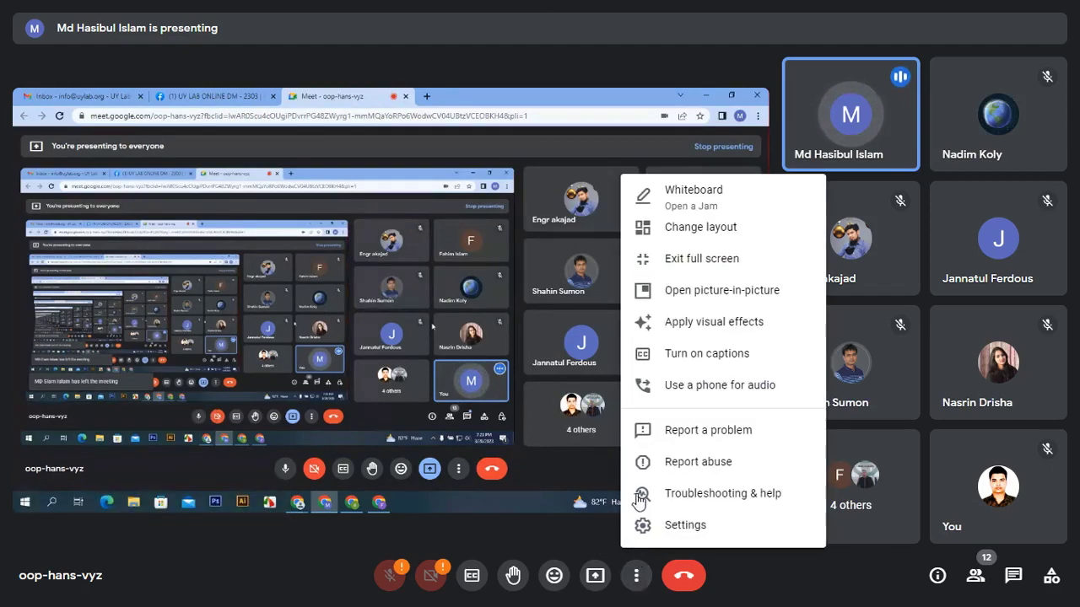
click(679, 260)
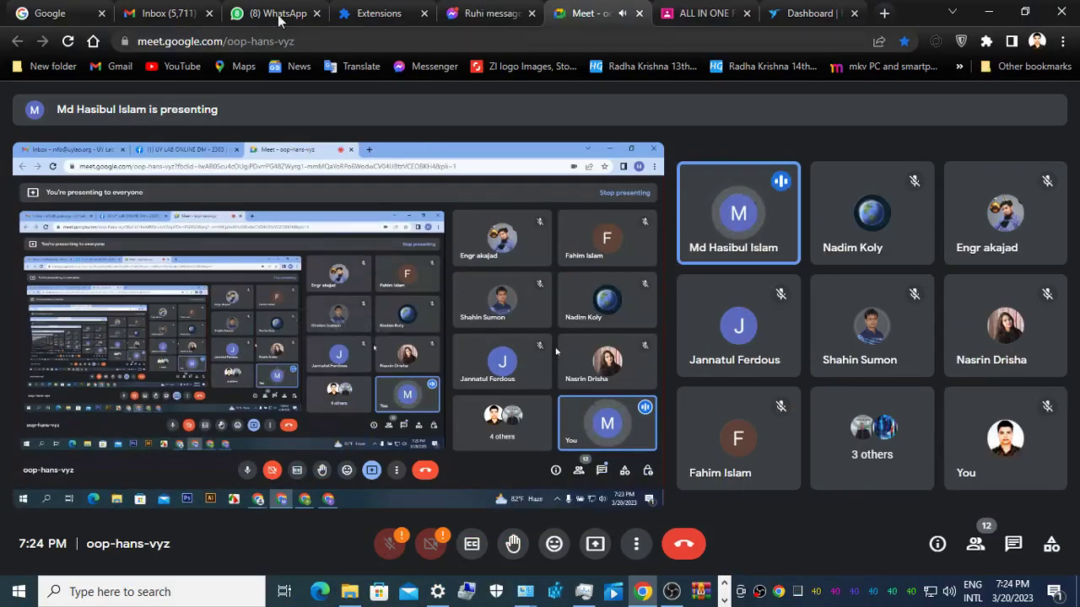
click(278, 15)
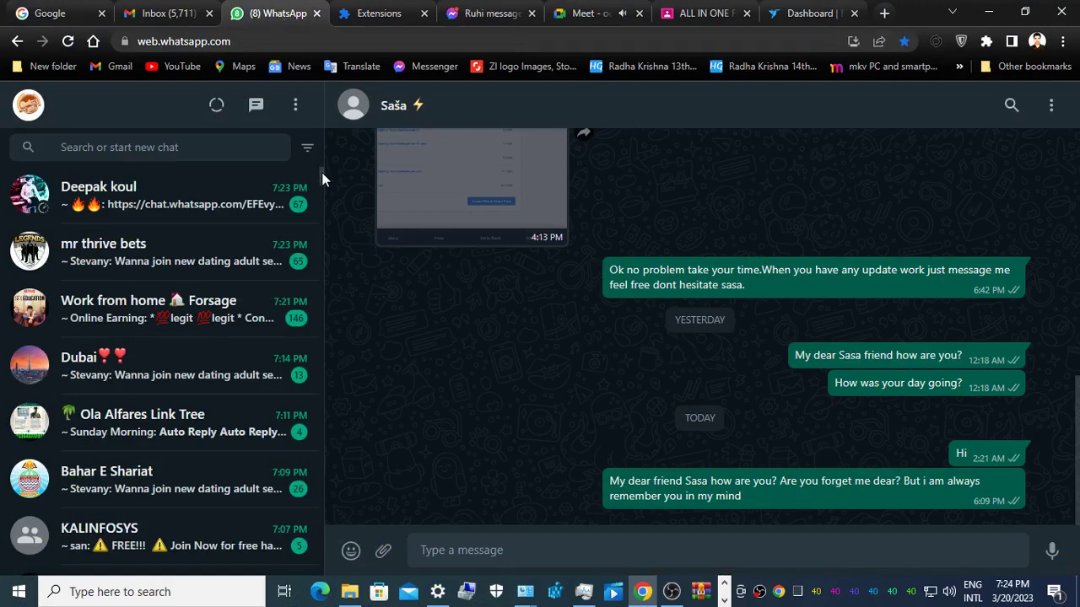
drag(321, 173, 329, 122)
Step: Switch to Messenger and check the latest messages in the Java lab and Section 03 chats
click(506, 10)
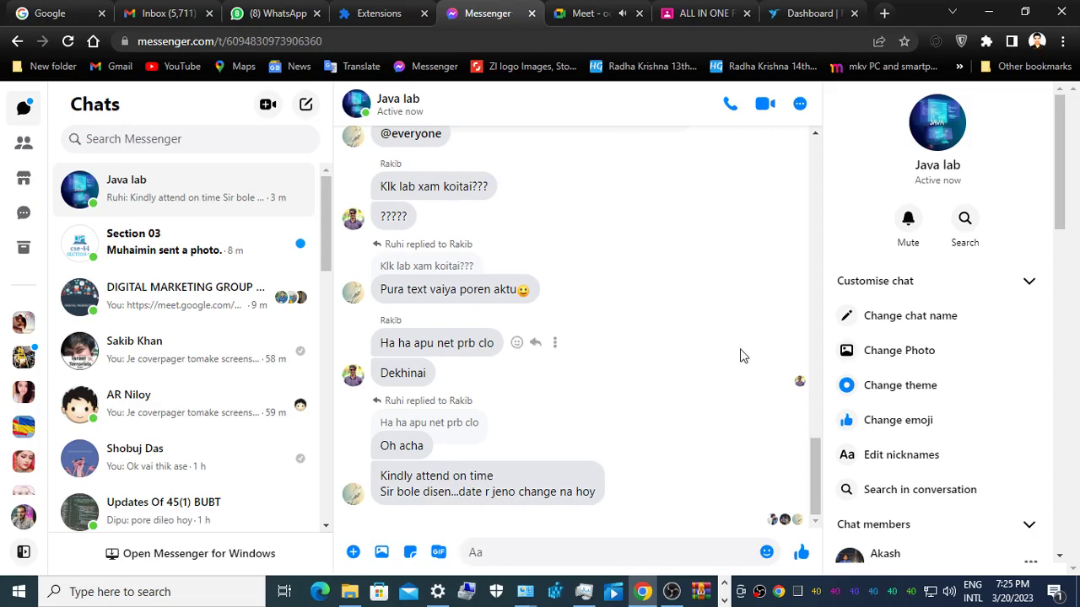
mouse_move(813, 462)
mouse_down()
mouse_move(813, 428)
mouse_move(814, 467)
mouse_up()
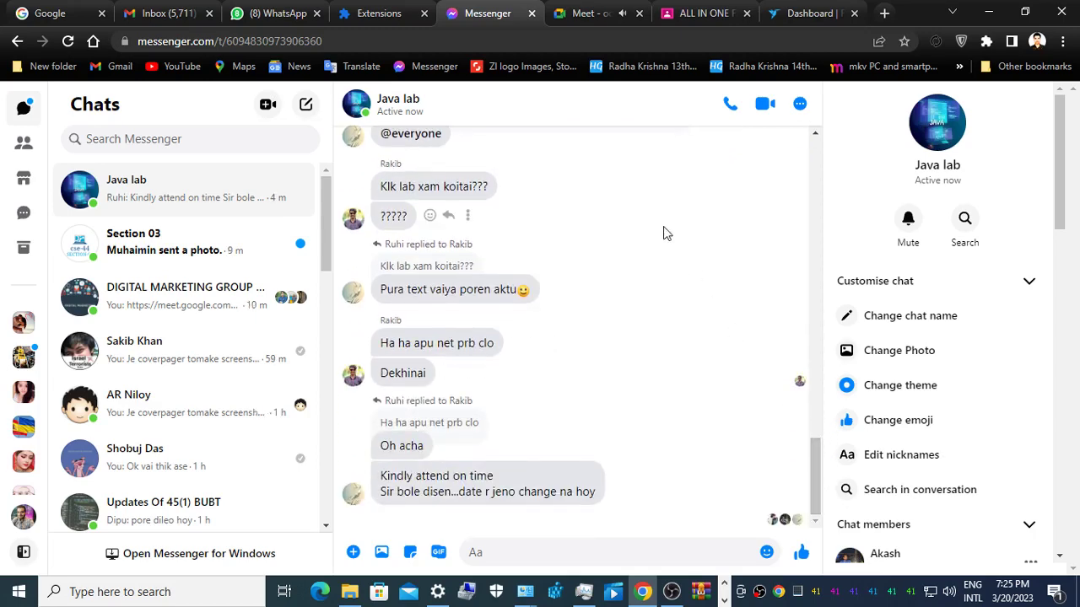
click(135, 247)
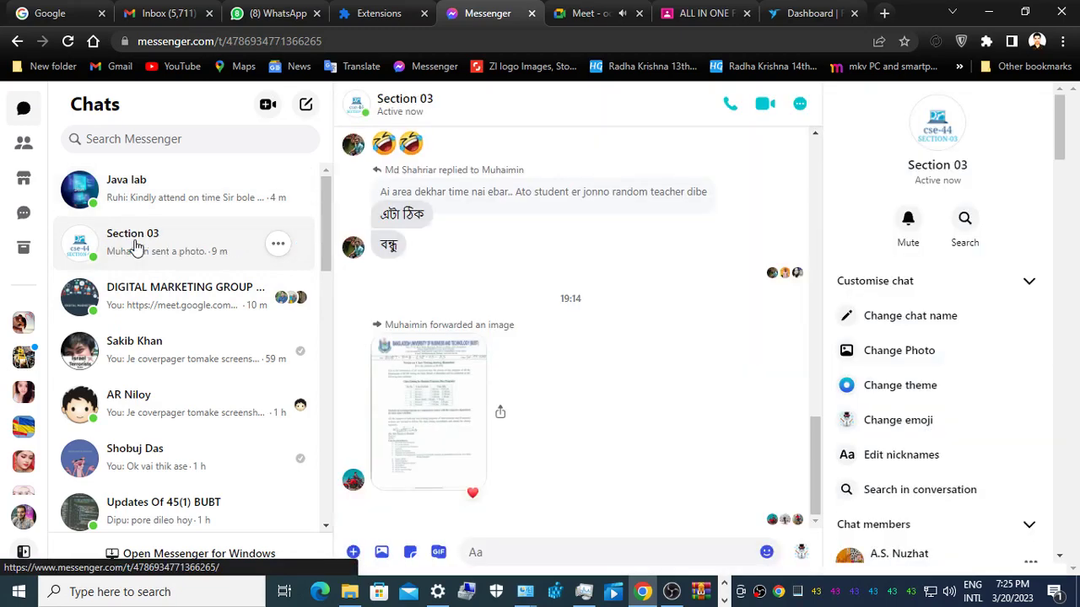
click(155, 192)
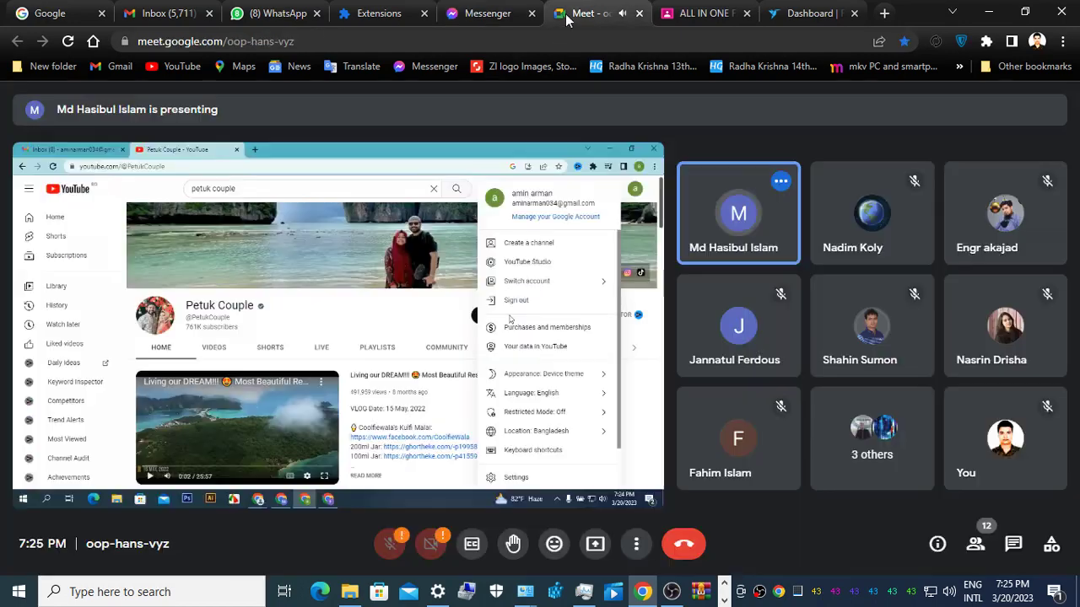
Step: Return to the Google Meet call and switch it to full screen
click(566, 17)
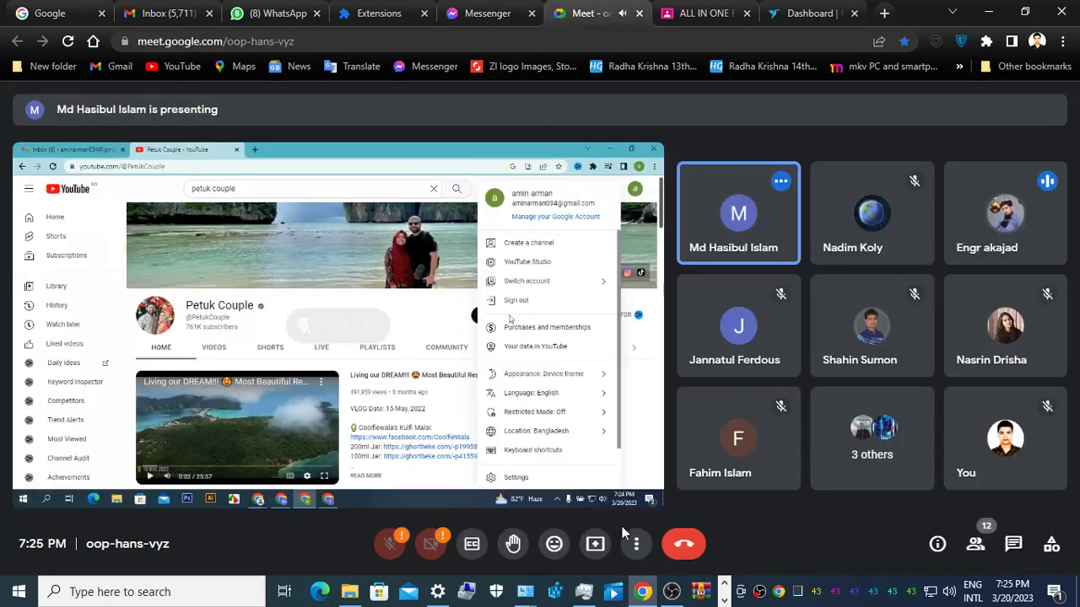
click(931, 597)
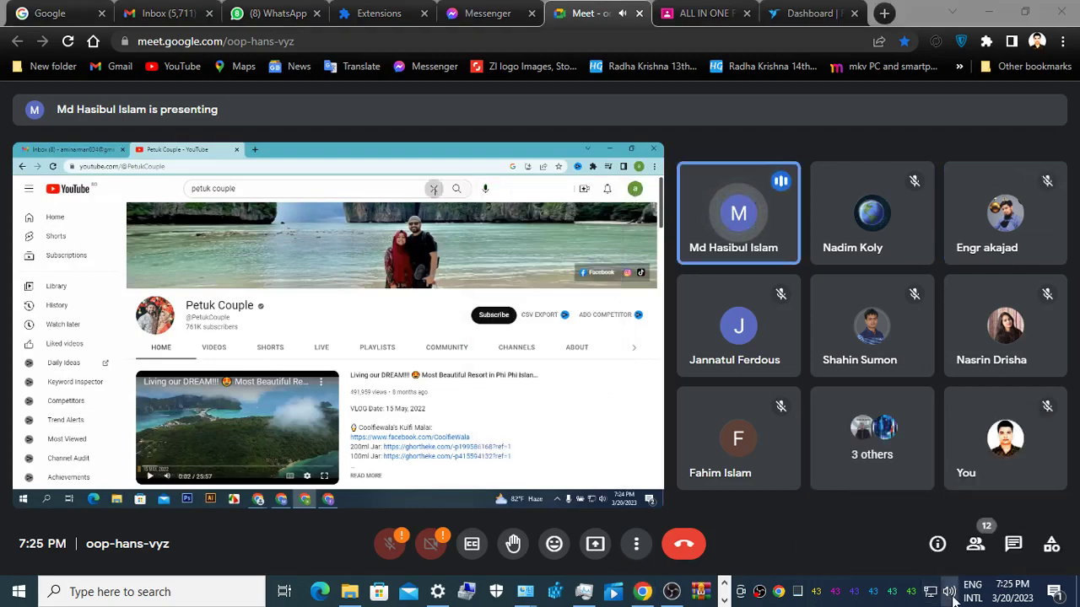
click(949, 593)
click(949, 593)
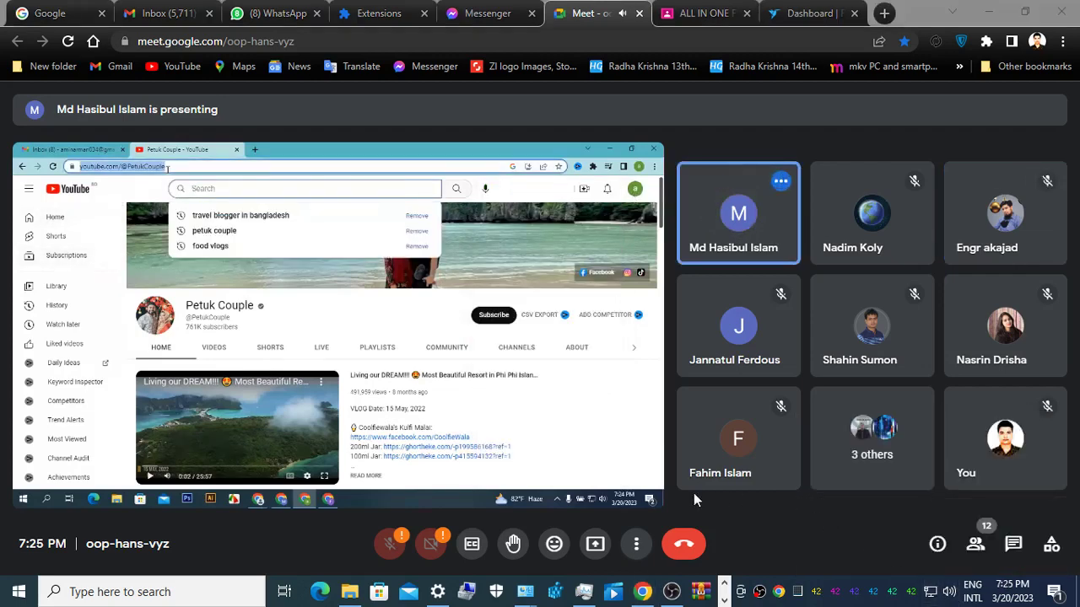
click(637, 545)
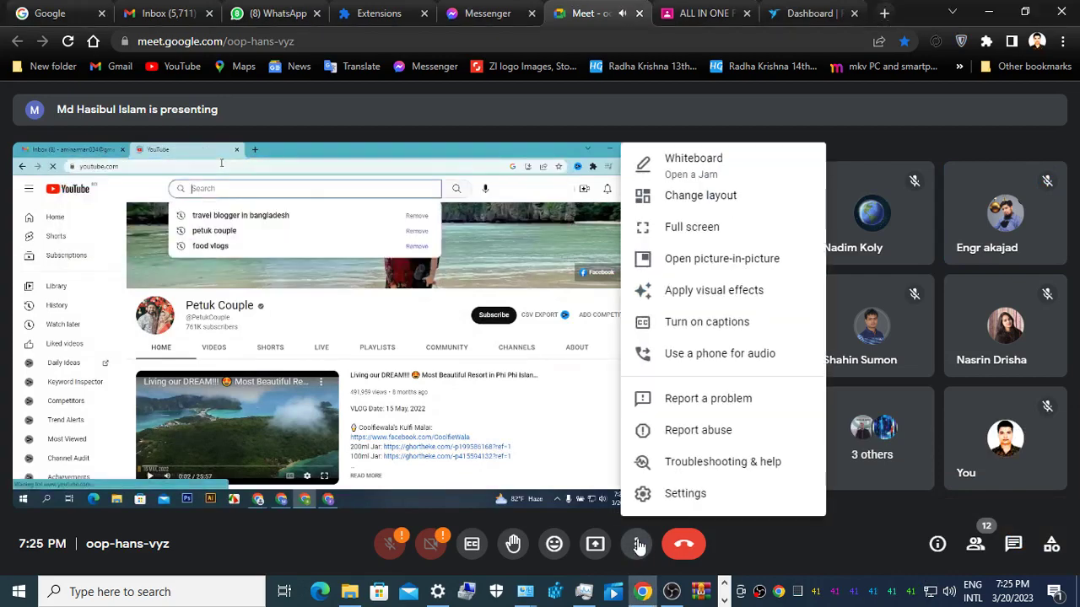
click(682, 227)
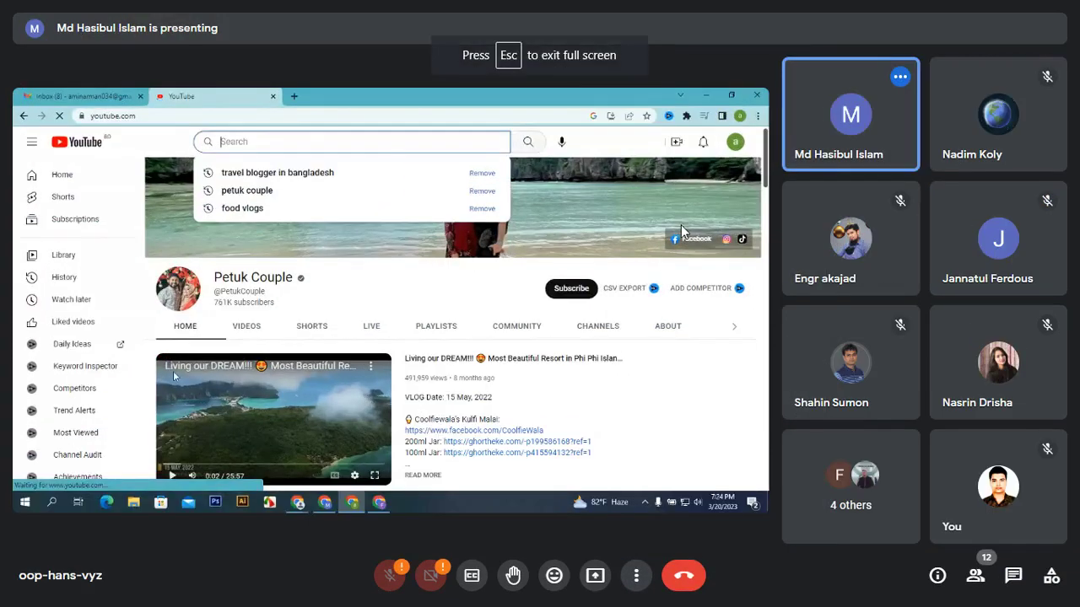
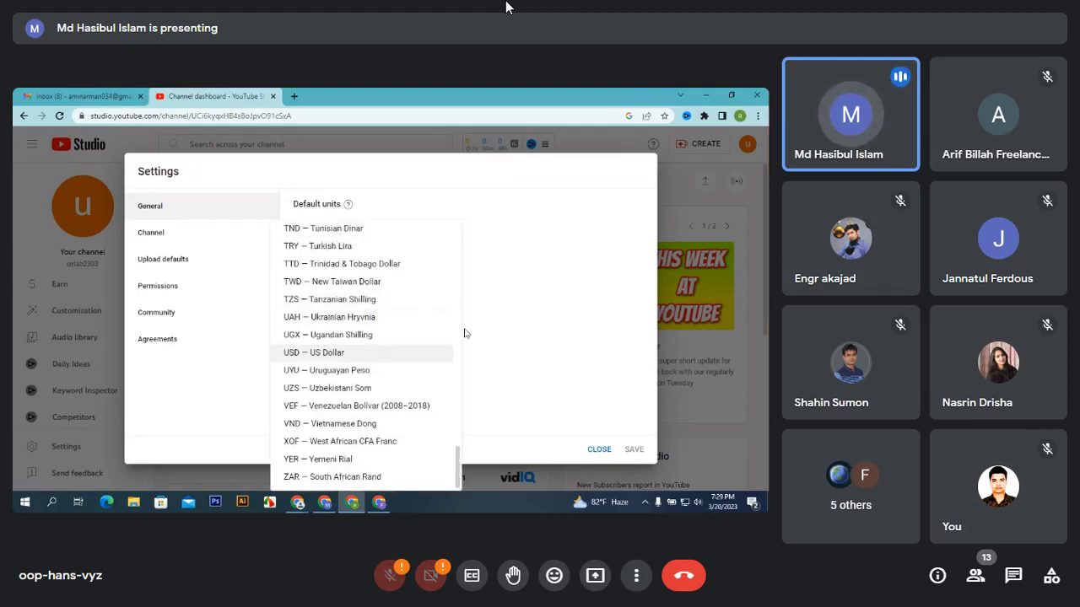
click(529, 332)
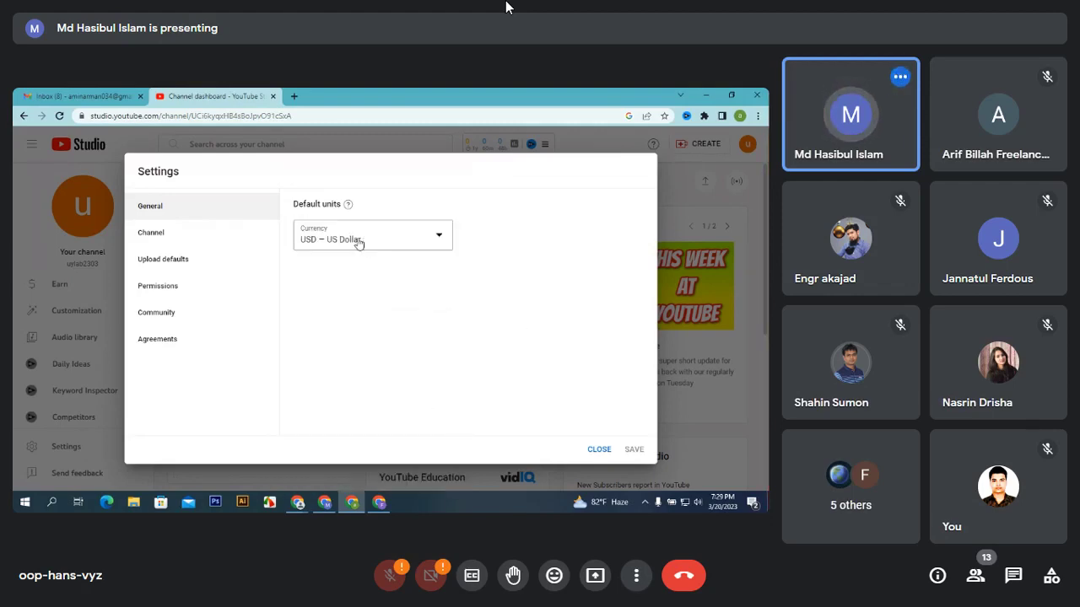
click(179, 236)
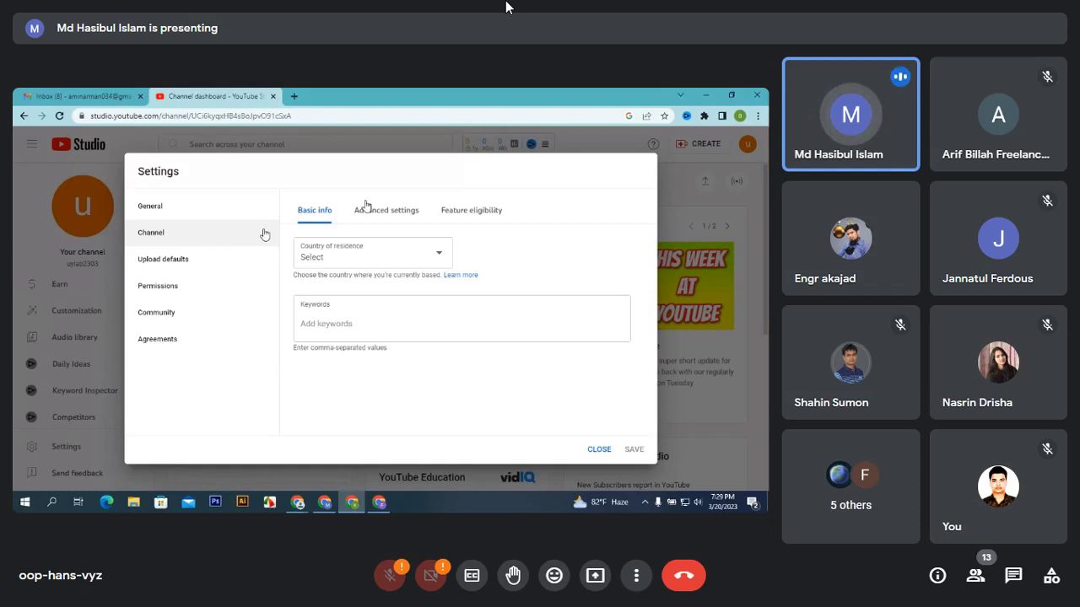
click(326, 257)
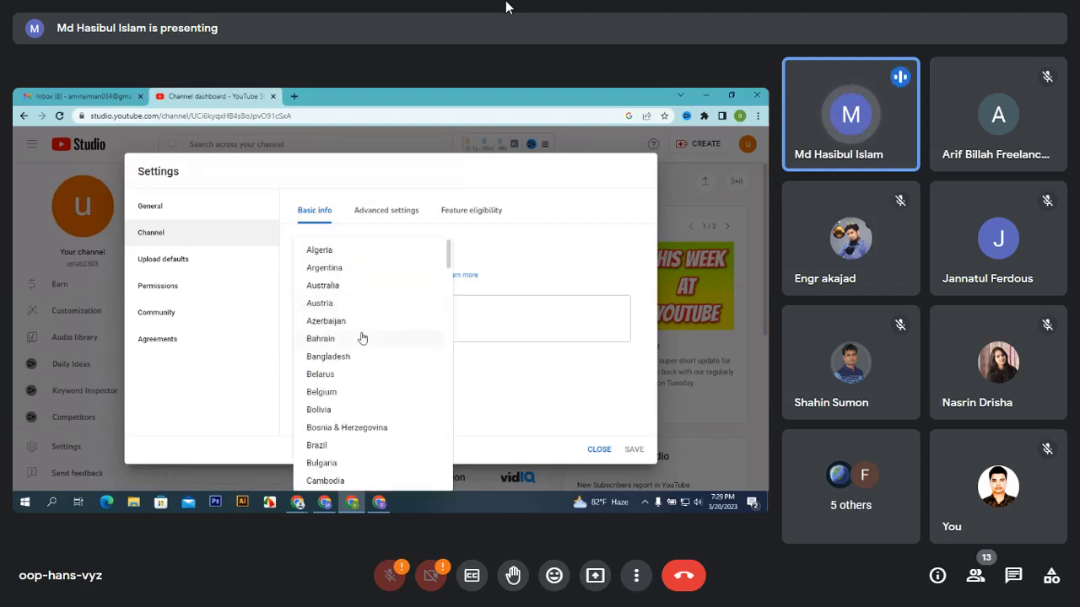
click(510, 269)
click(380, 328)
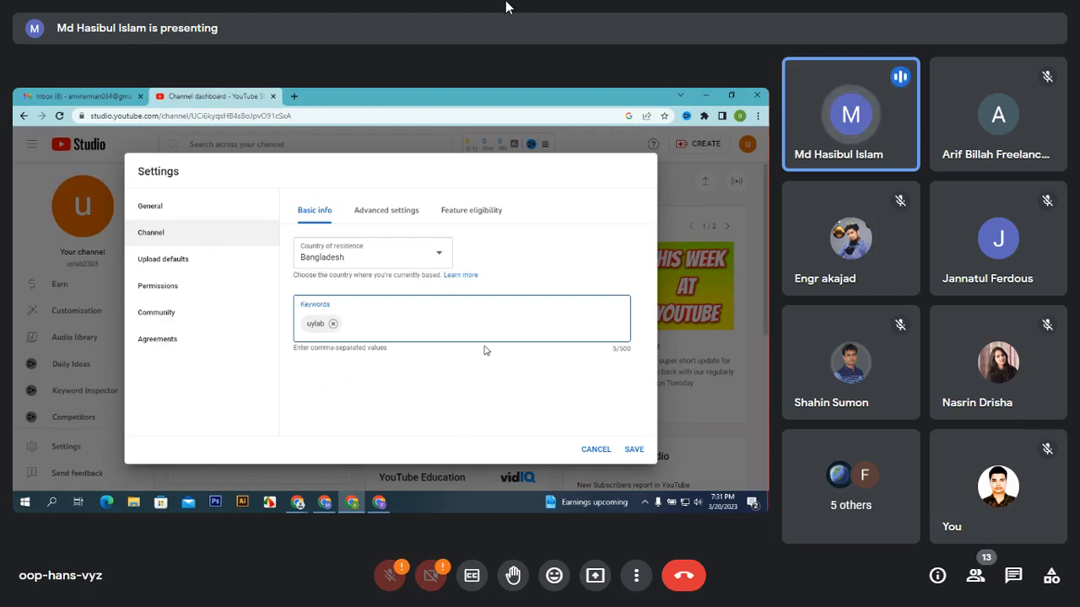
click(333, 324)
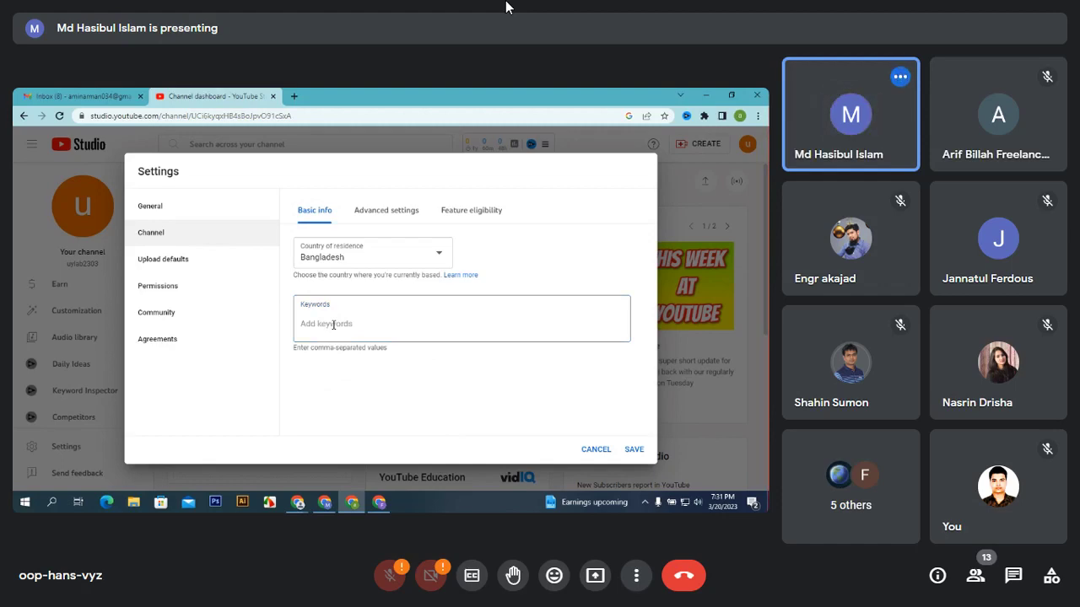
click(333, 324)
text(uy)
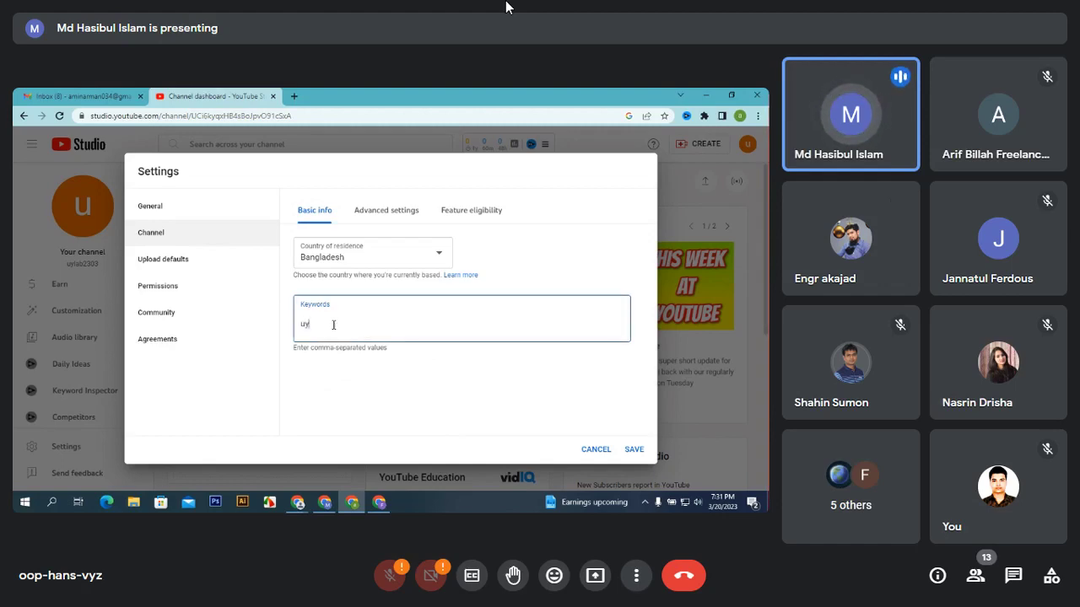
text( lab)
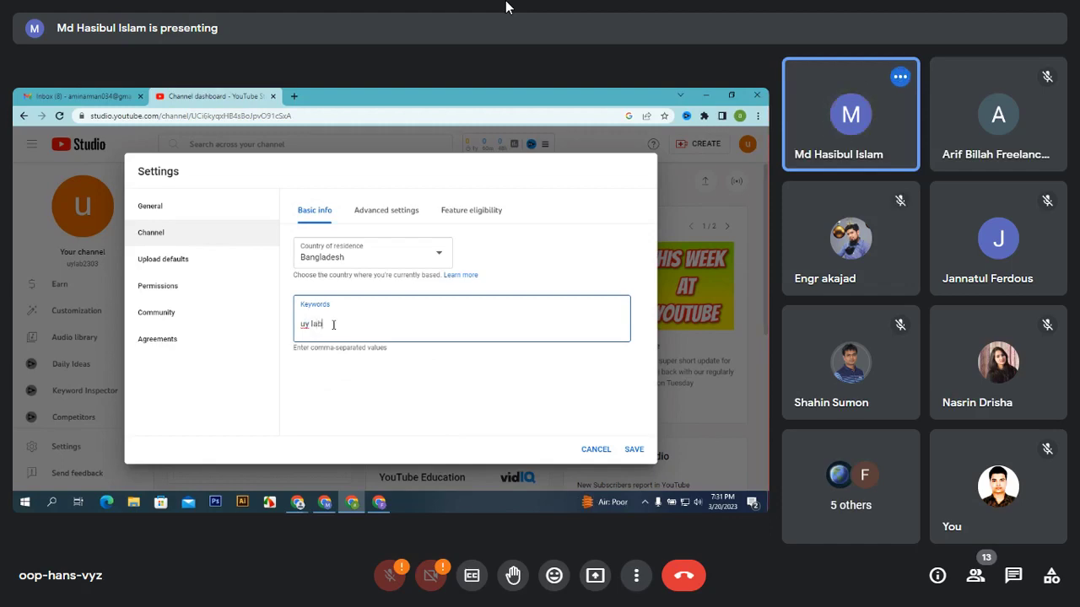
click(374, 211)
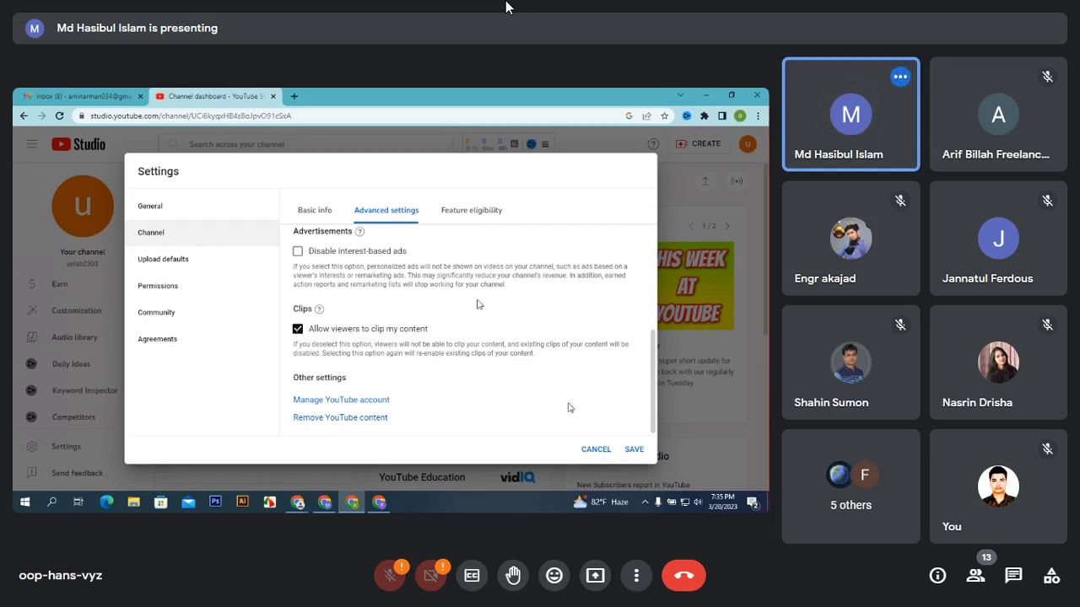
click(459, 212)
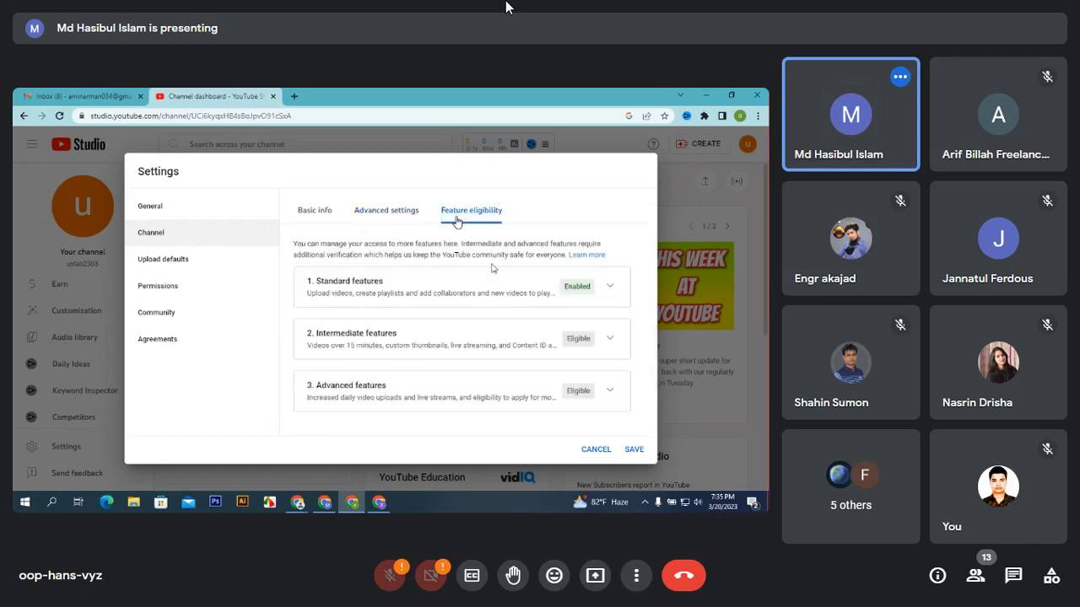
click(611, 287)
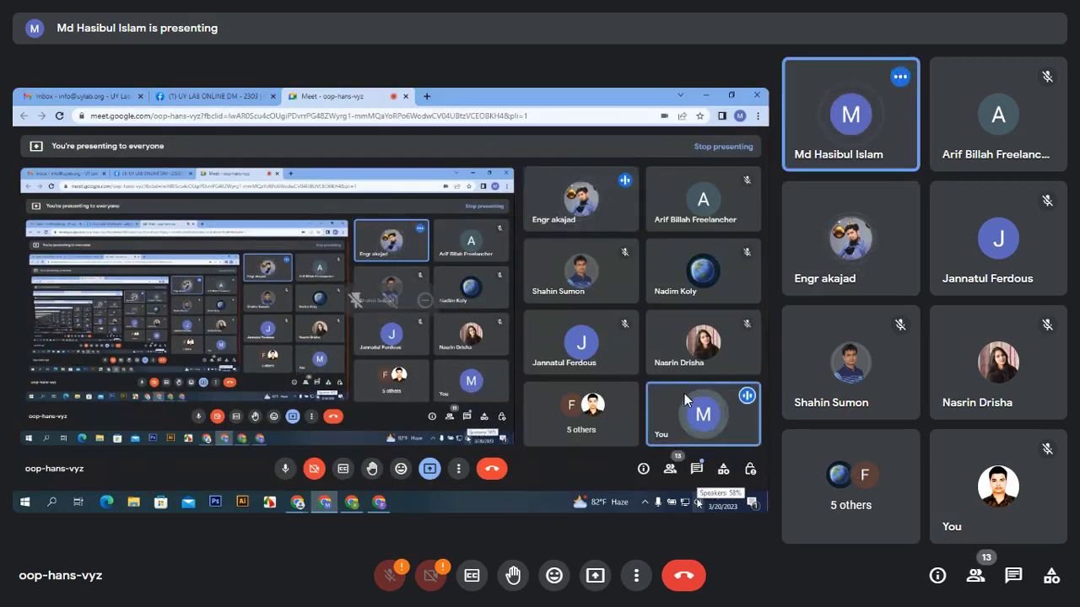
Step: Review the full list of people in the Google Meet call and close the list
click(975, 576)
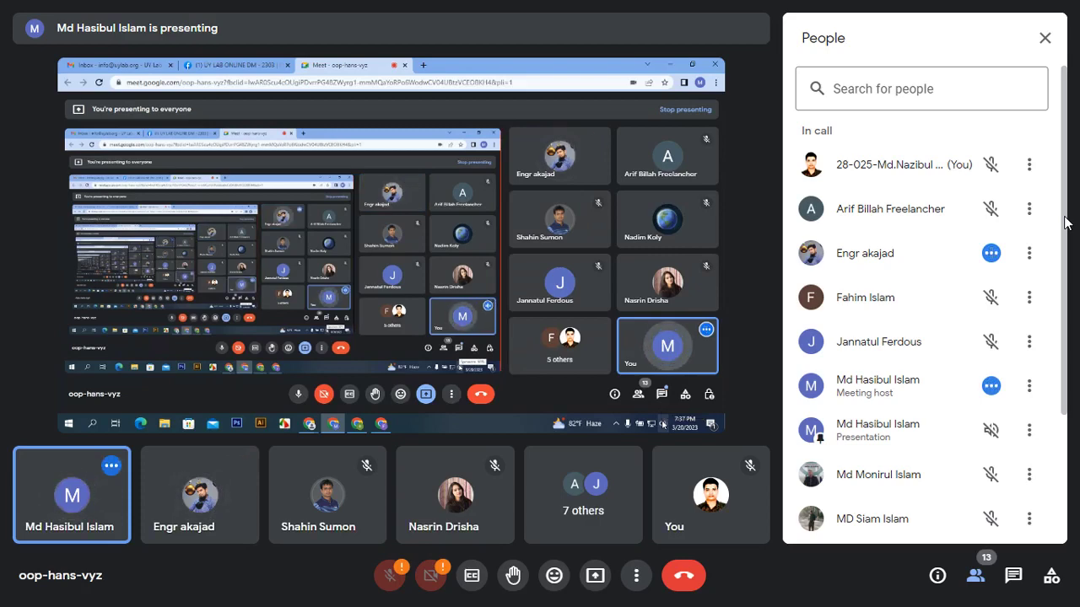
scroll(1065, 223, down, 5)
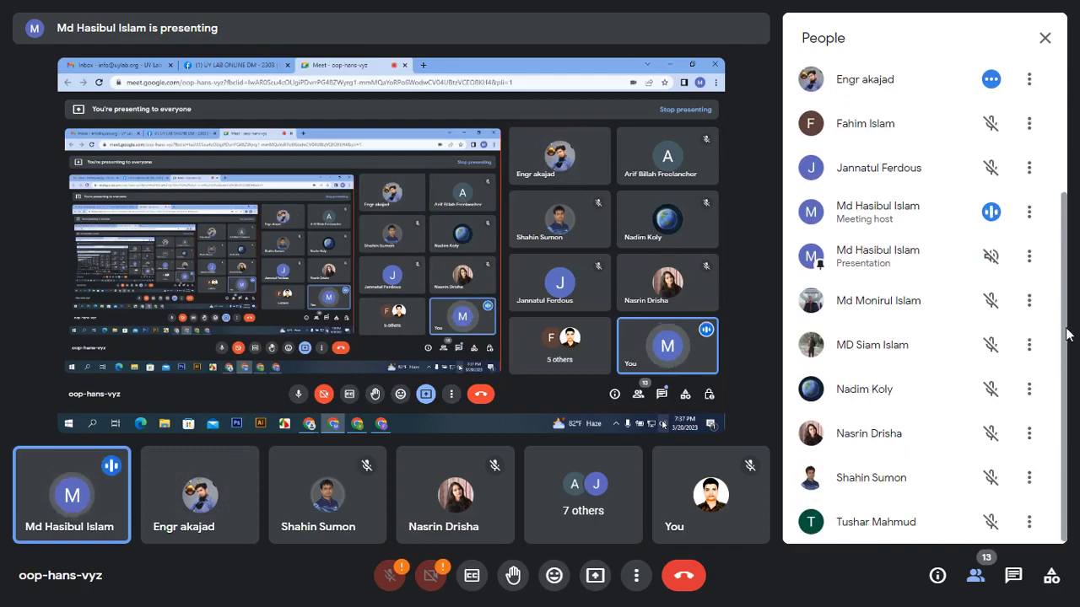
scroll(1065, 338, up, 5)
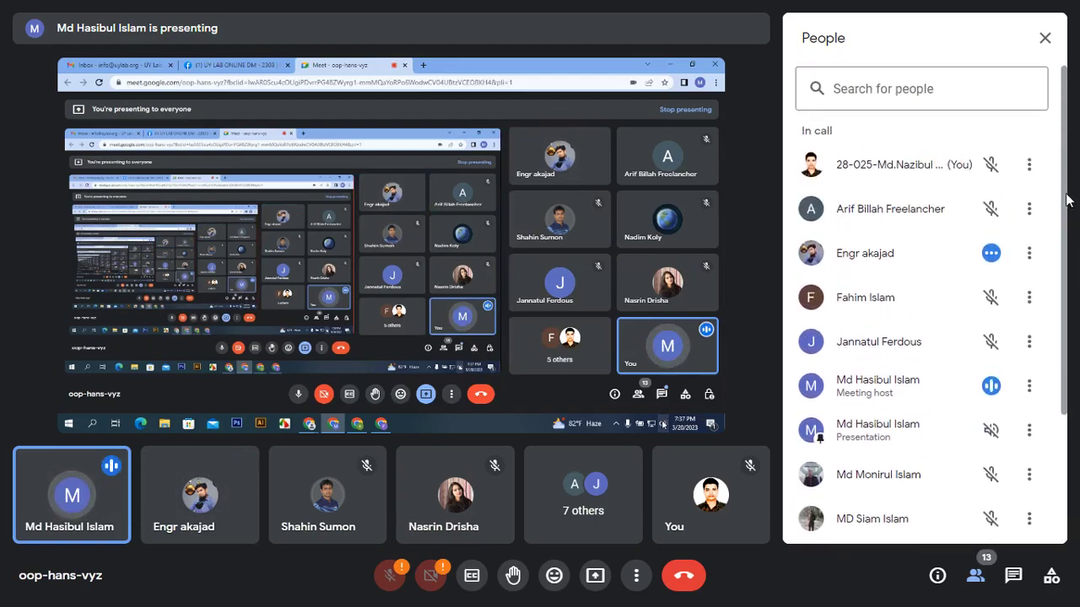
click(1045, 41)
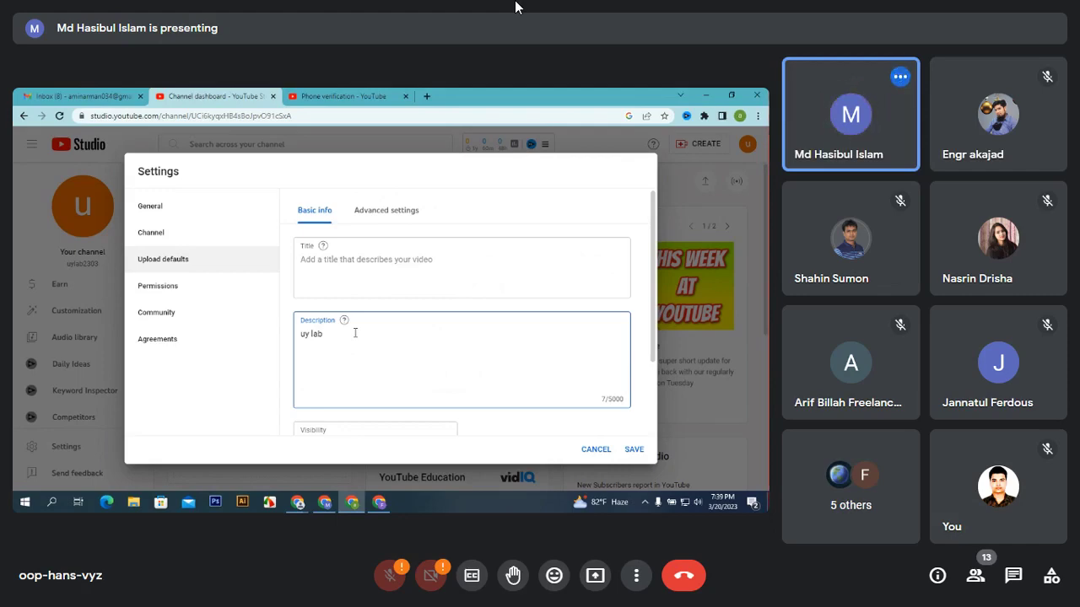
scroll(363, 320, down, 2)
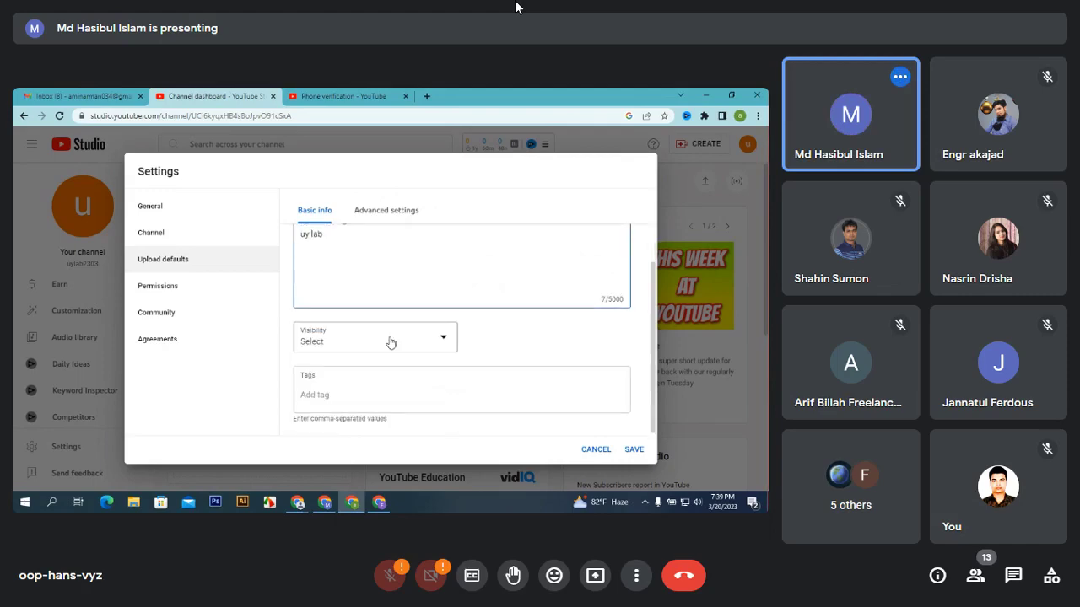
click(390, 341)
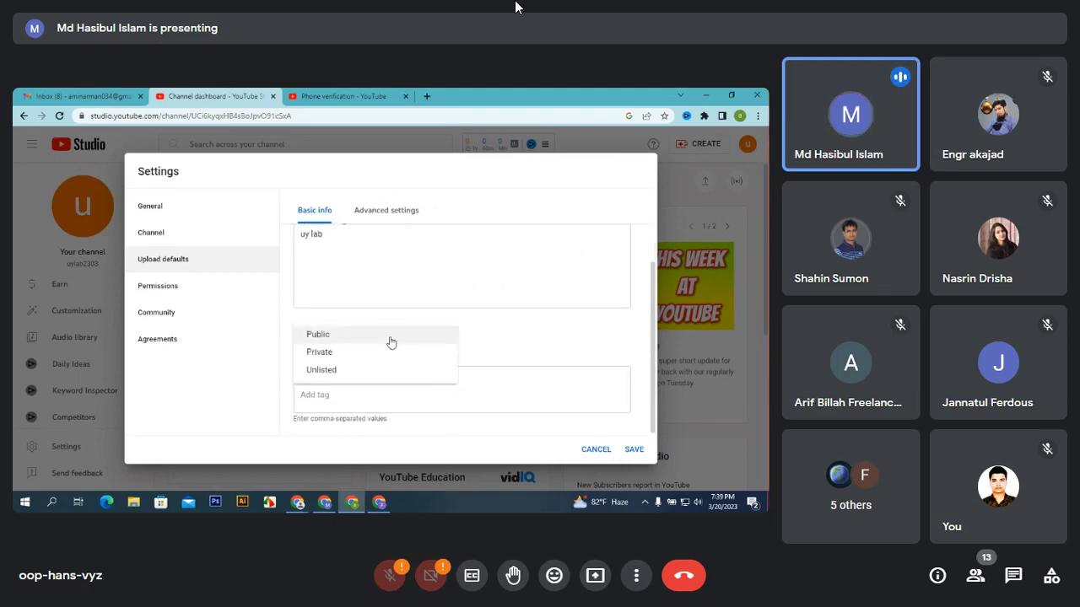
click(337, 370)
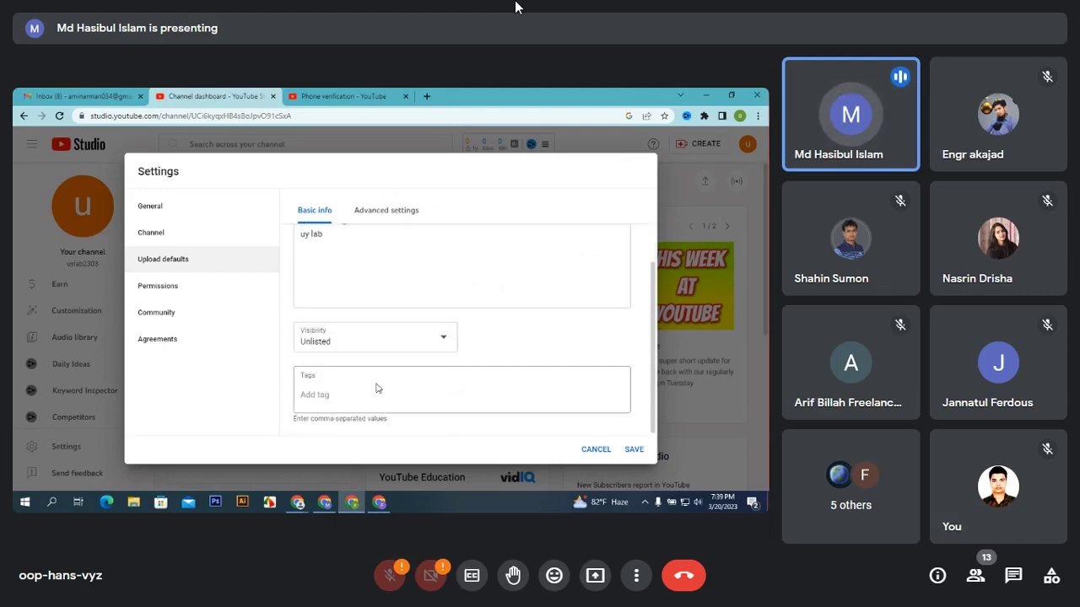
click(345, 394)
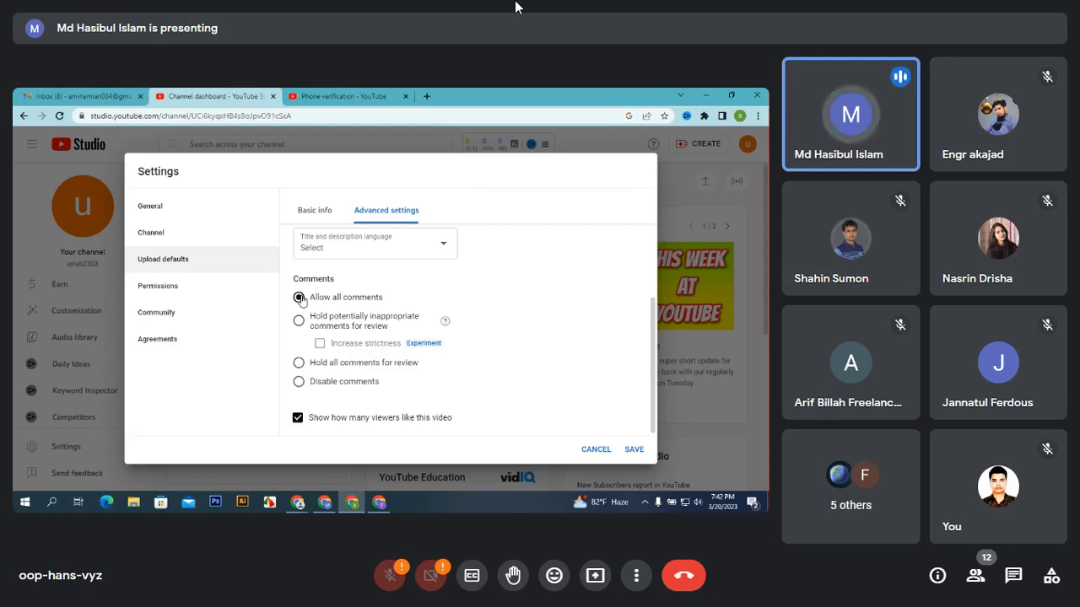
click(299, 382)
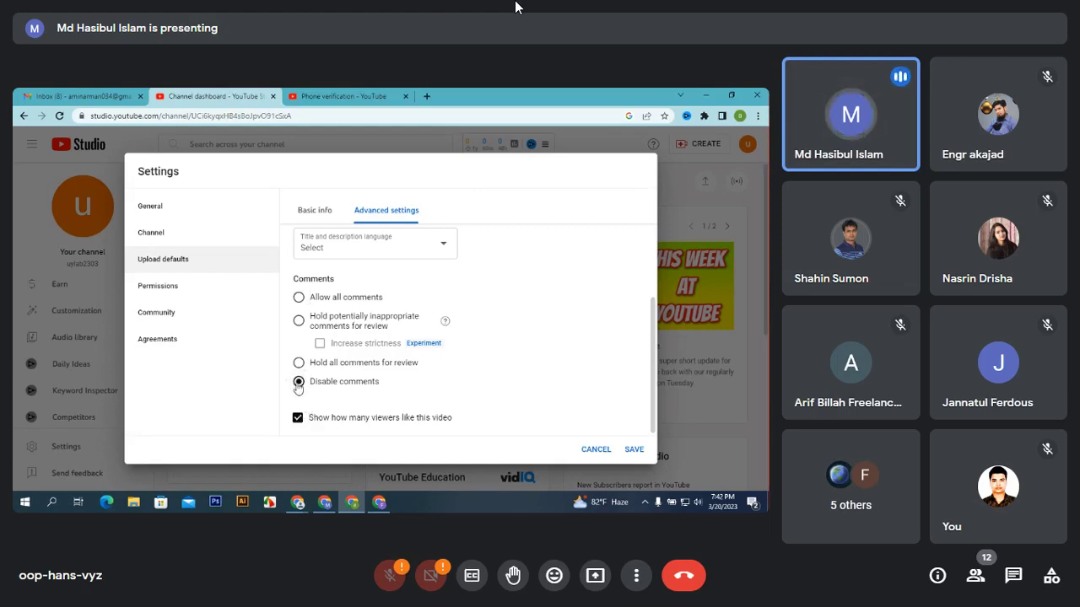
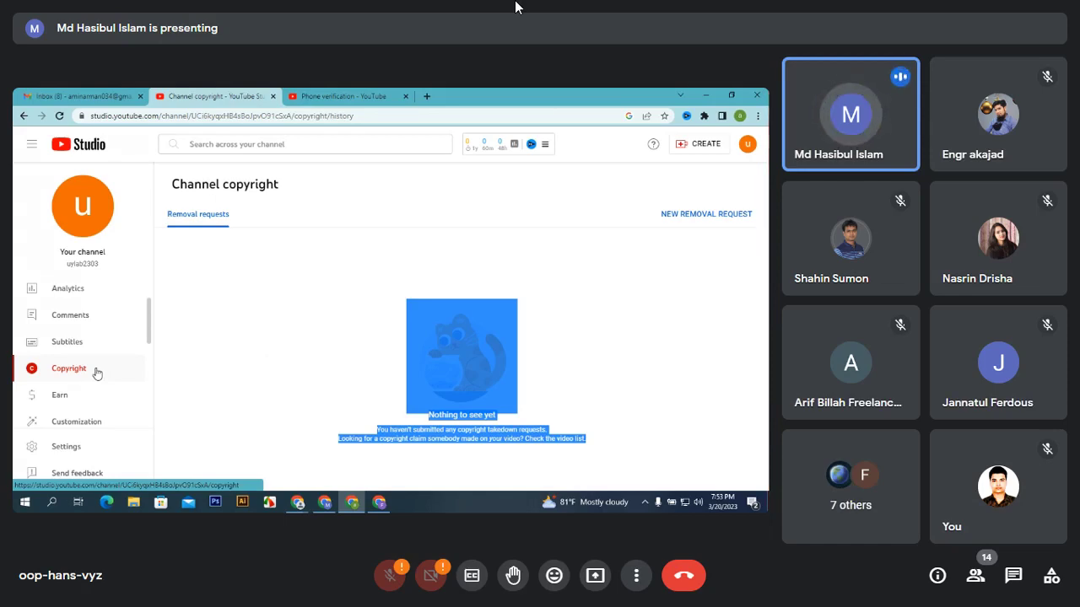
click(355, 313)
click(723, 215)
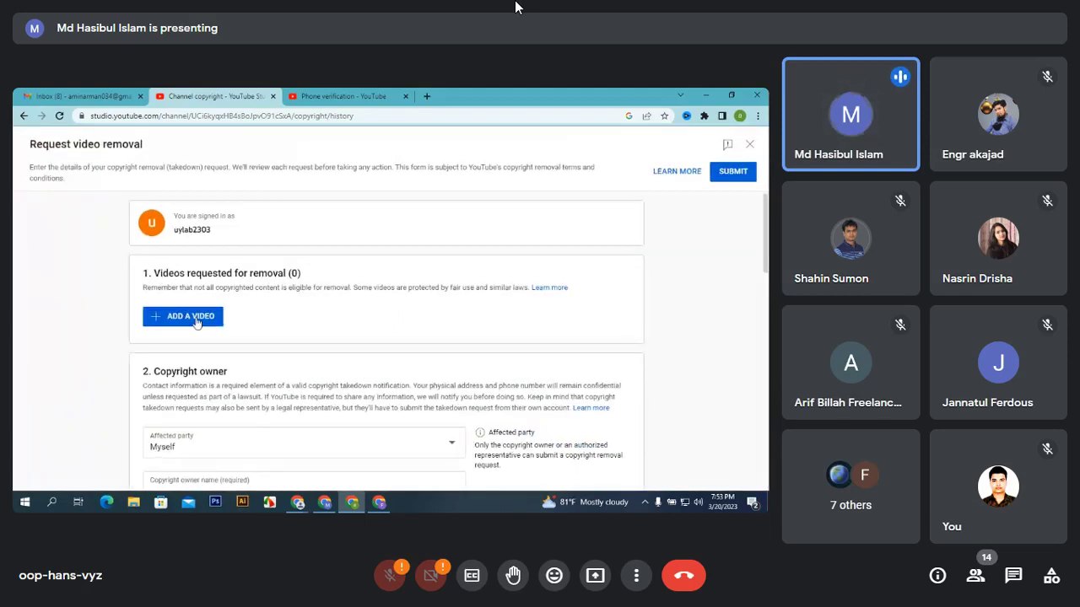
click(197, 322)
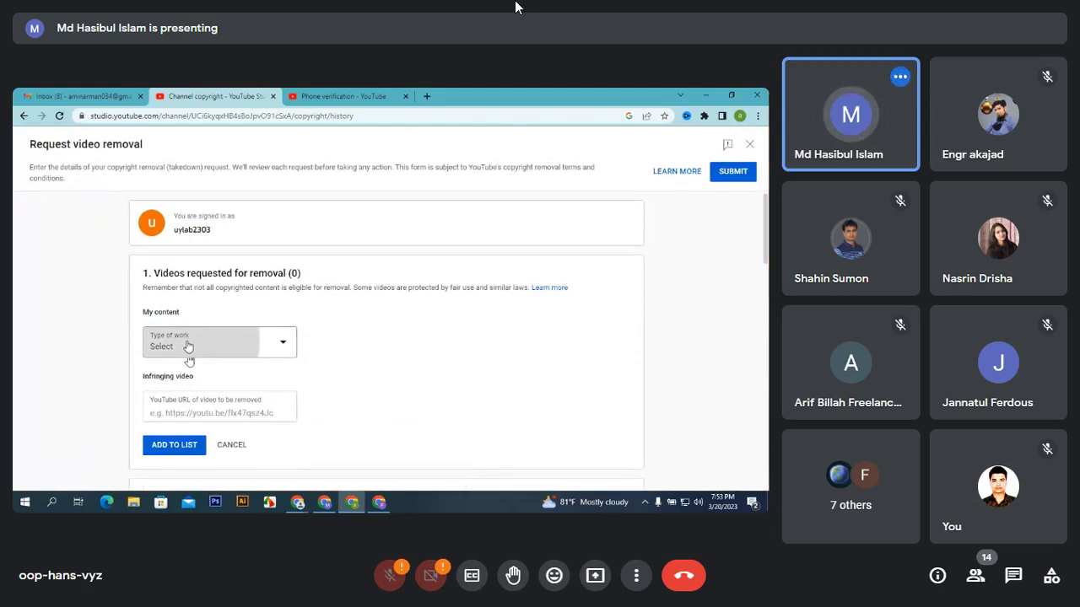
Step: Set the removal request's type of work to Video and subcategory to From my YouTube channel, and start the video URL entry
click(190, 347)
click(189, 339)
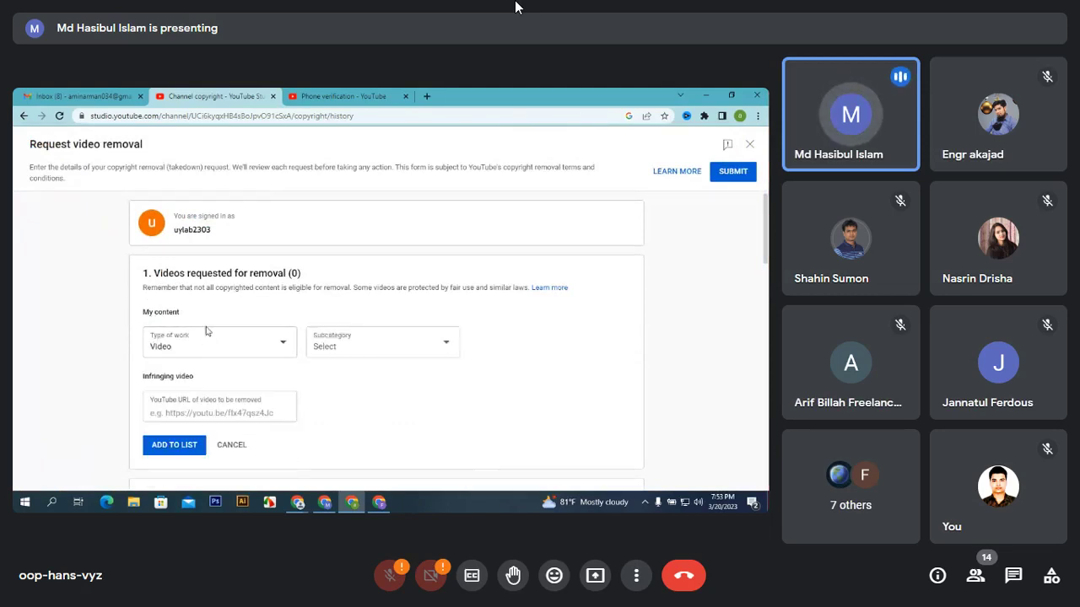
scroll(204, 337, down, 2)
click(193, 297)
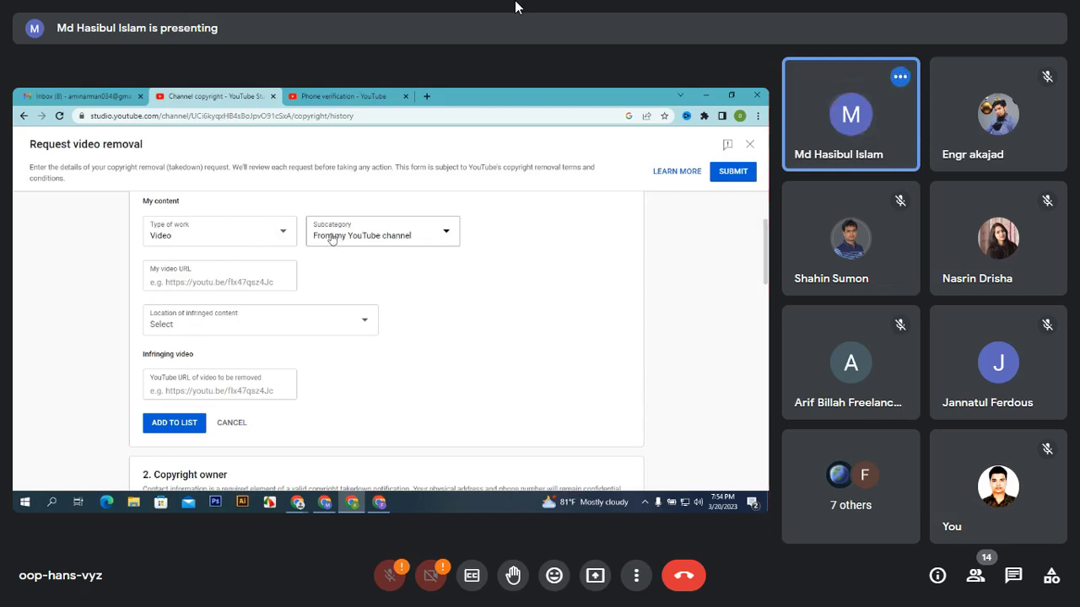
click(254, 276)
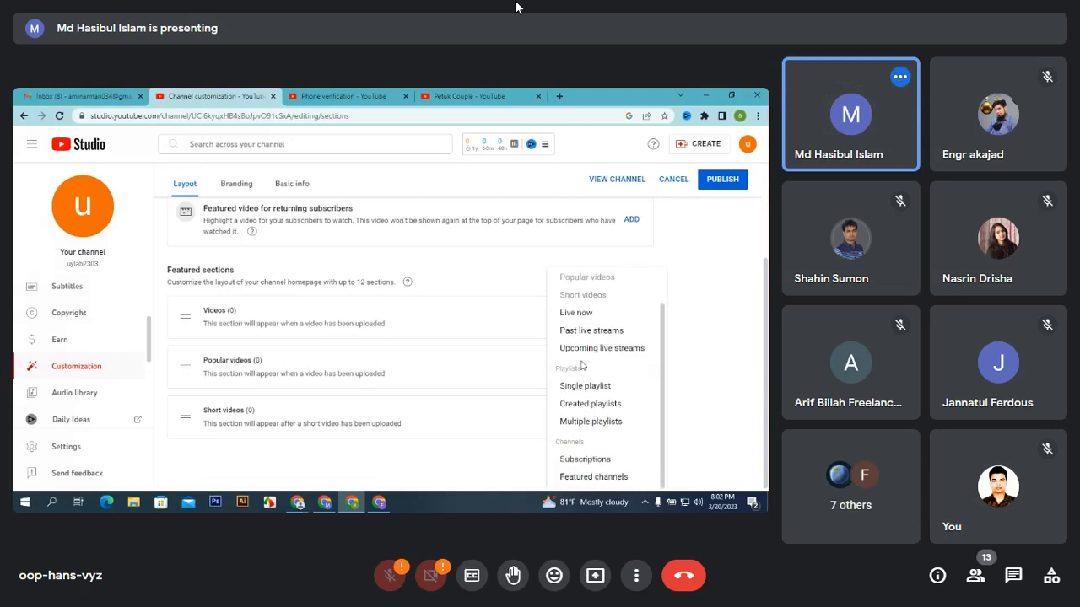
Step: Look at the Multiple playlists section setup, cancel it, and view the available section types for the channel homepage
click(576, 422)
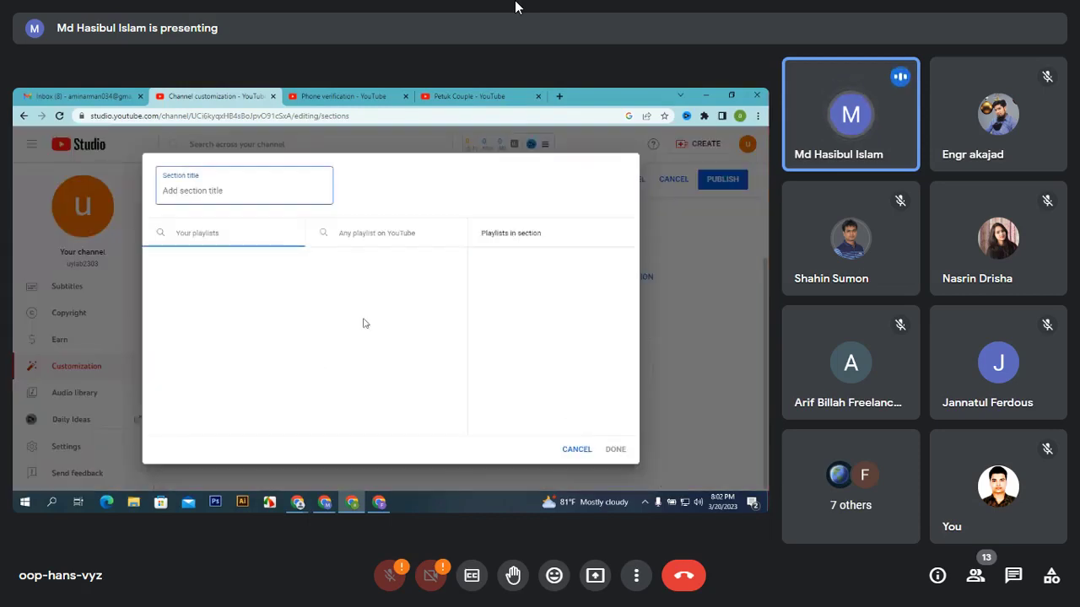
click(577, 449)
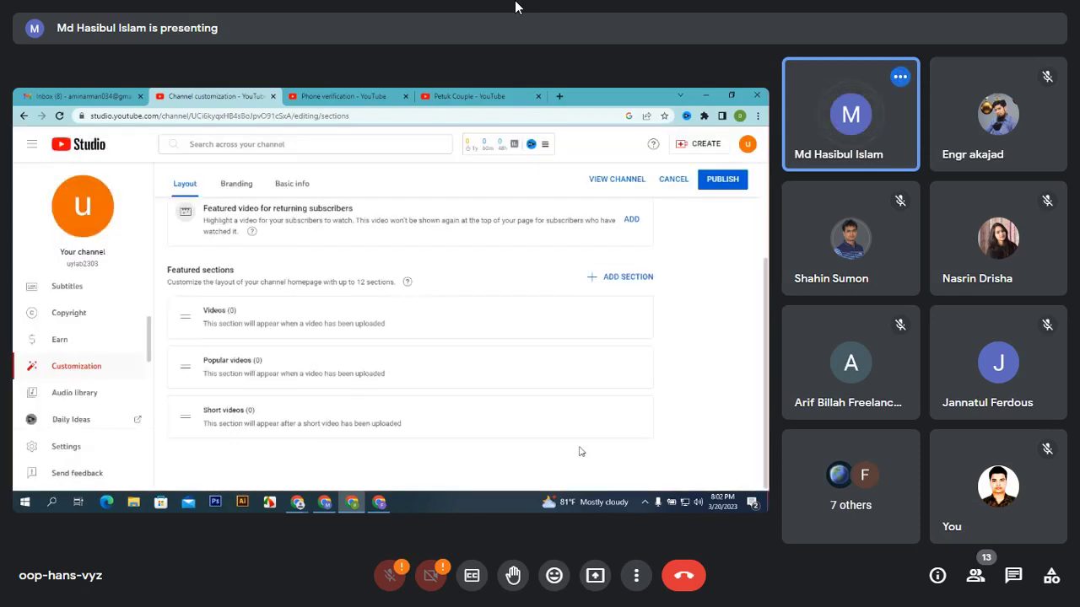
scroll(579, 451, up, 3)
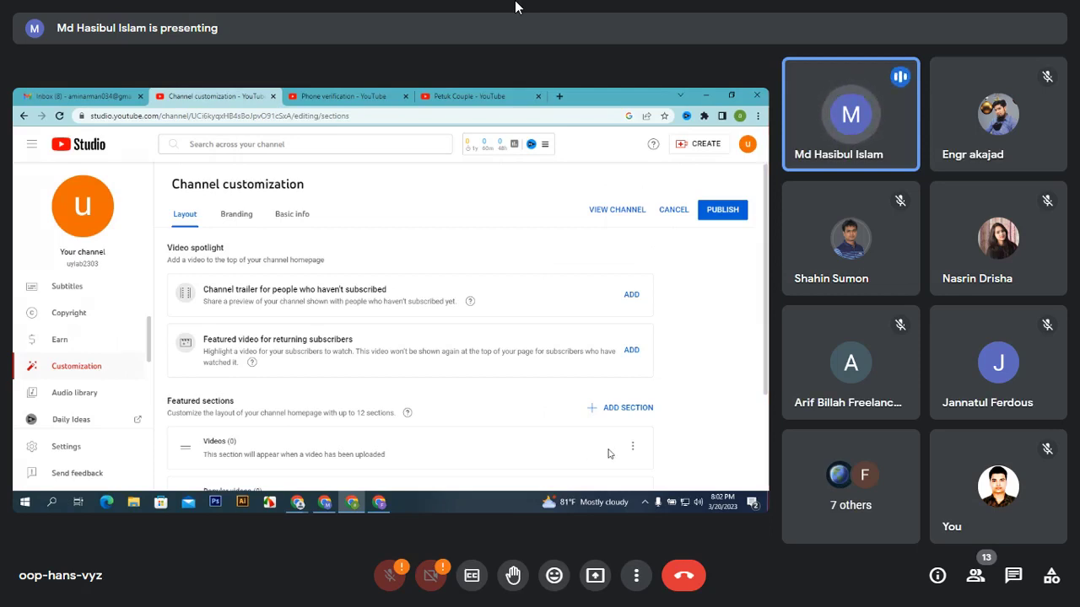
click(619, 409)
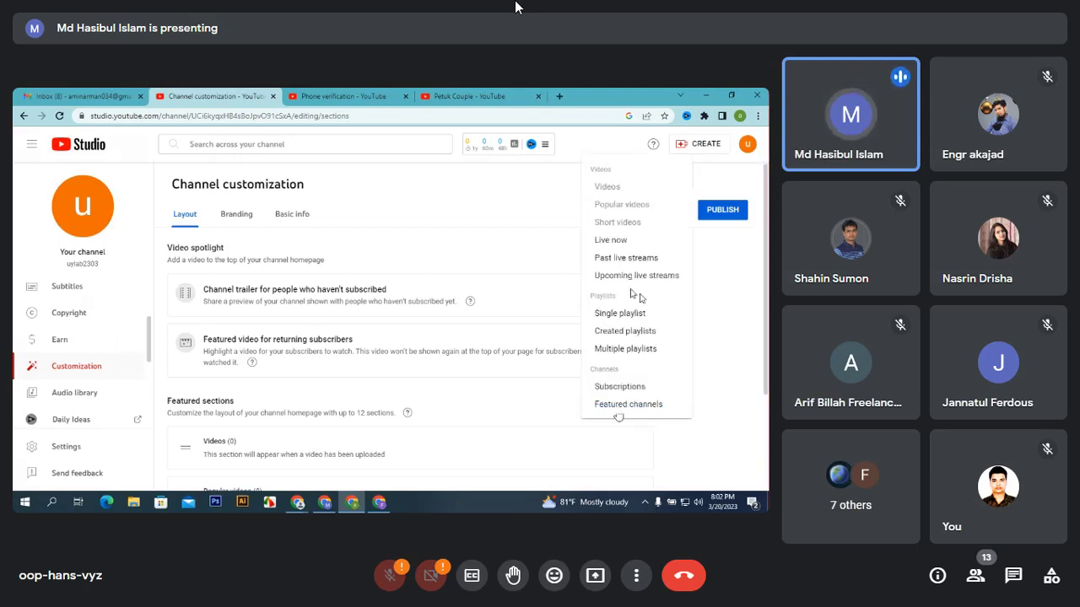
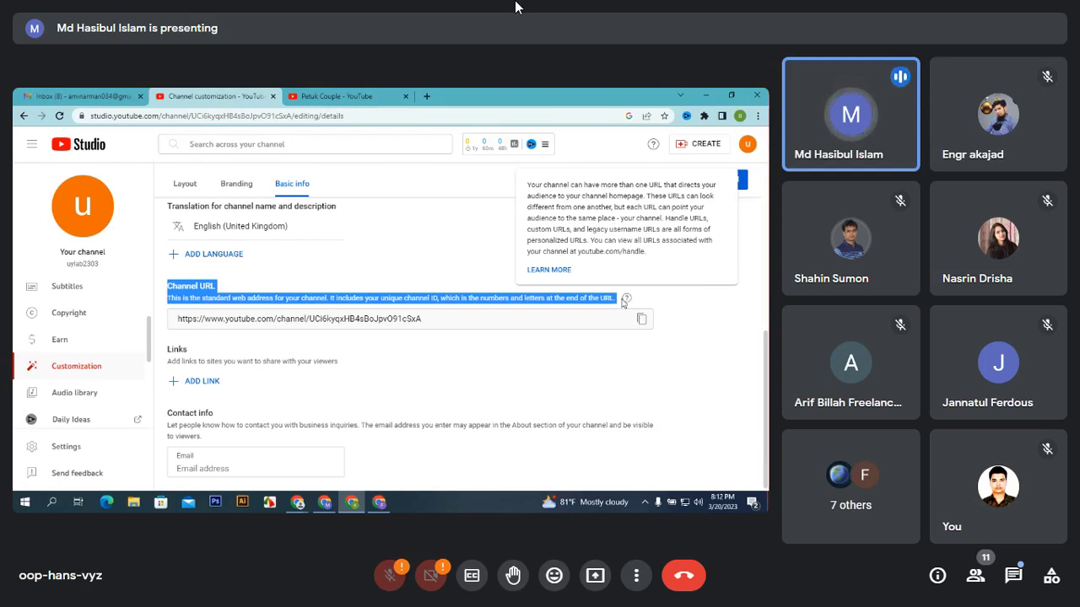
Step: Copy the channel URL and add a blank link entry in the channel's basic info
click(561, 314)
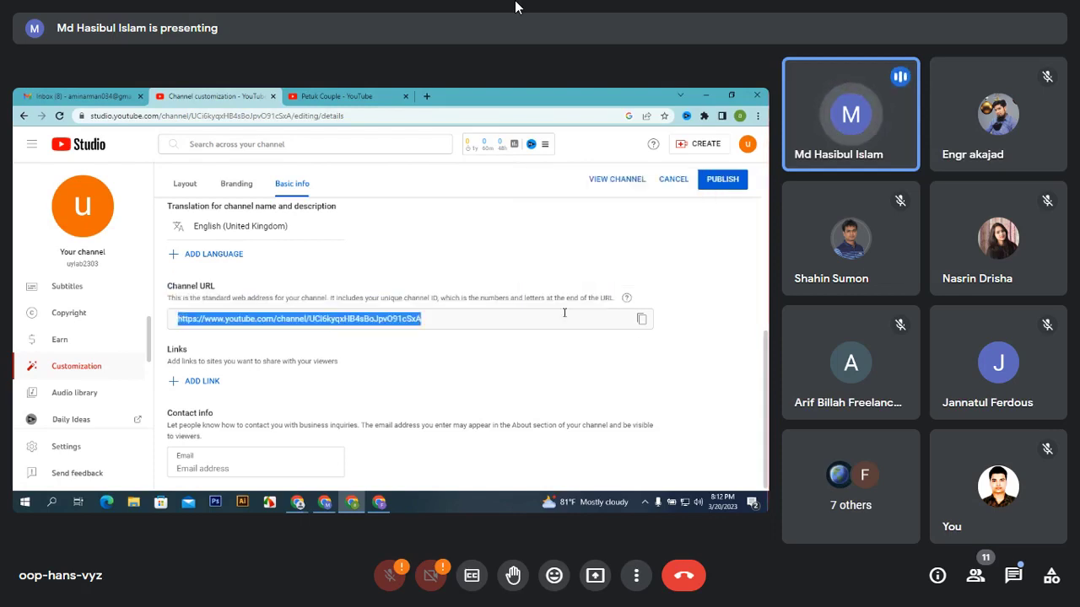
click(642, 319)
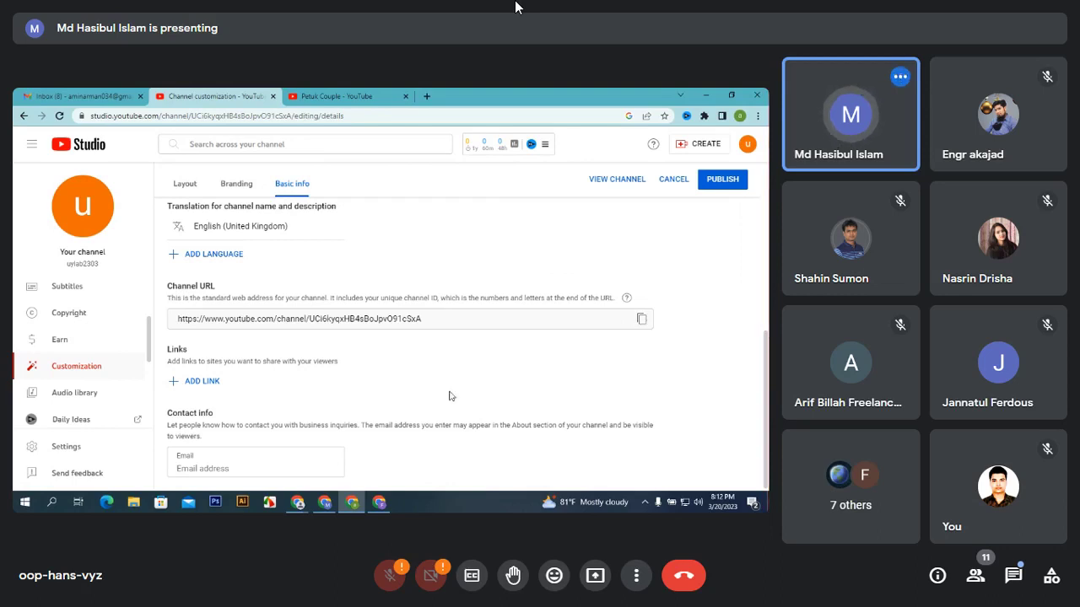
click(212, 384)
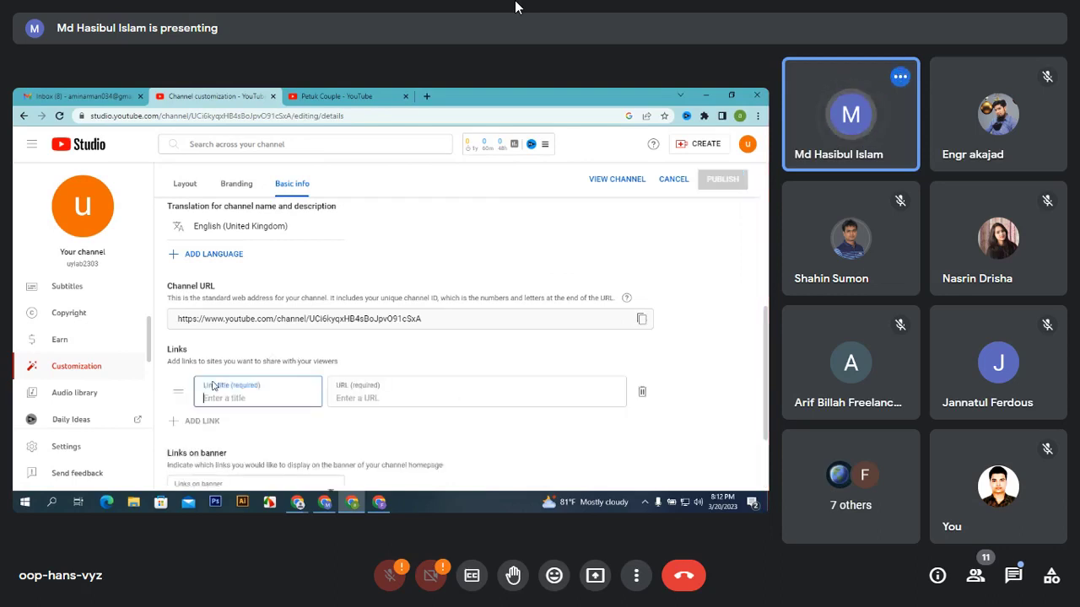
click(327, 94)
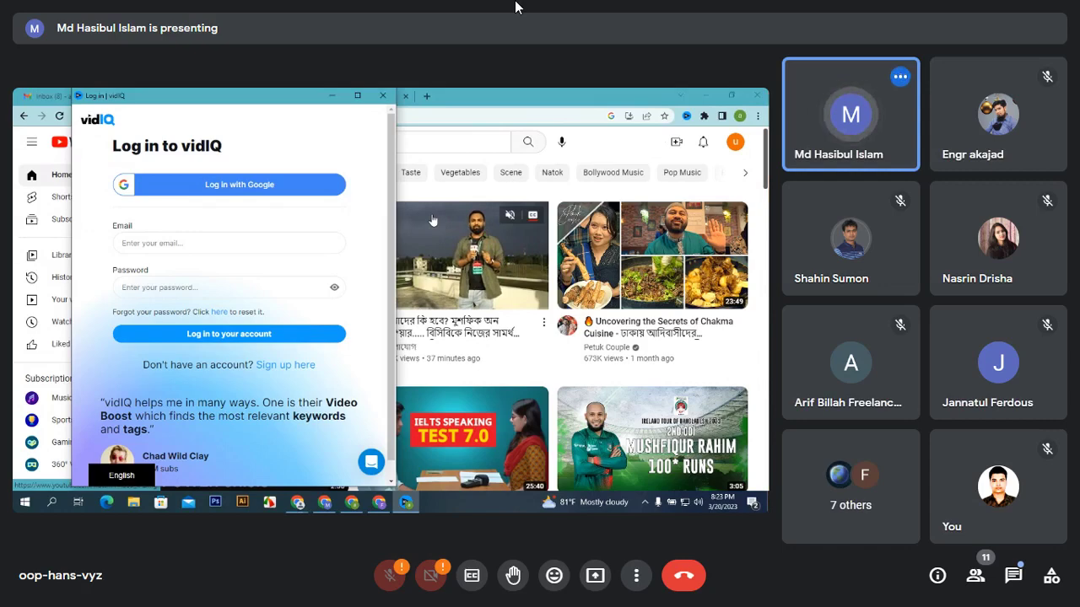
Step: Log in to vidIQ with the existing Google account
click(228, 193)
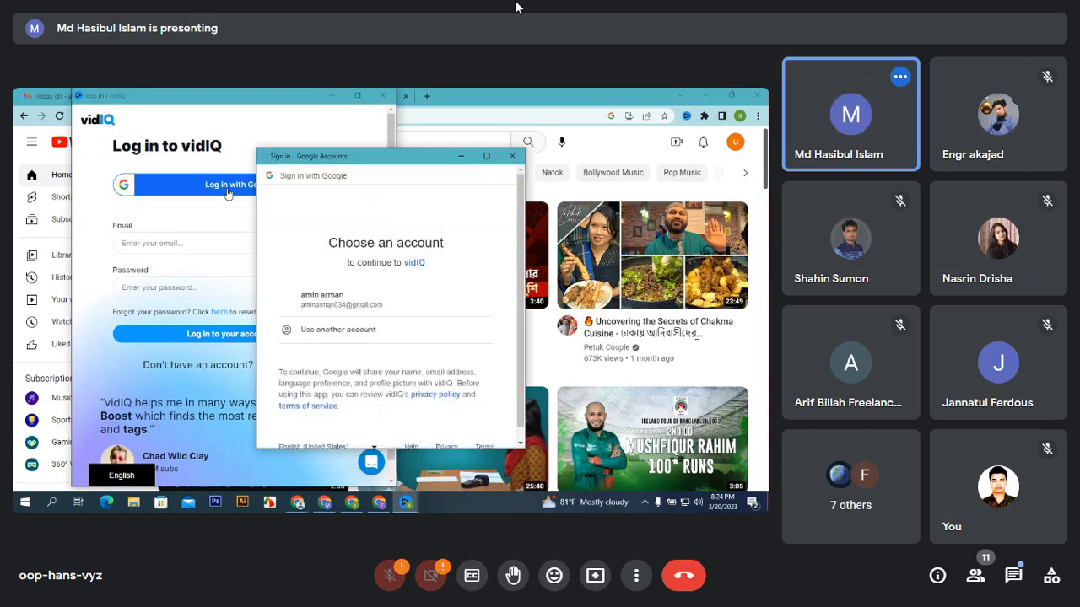
click(390, 304)
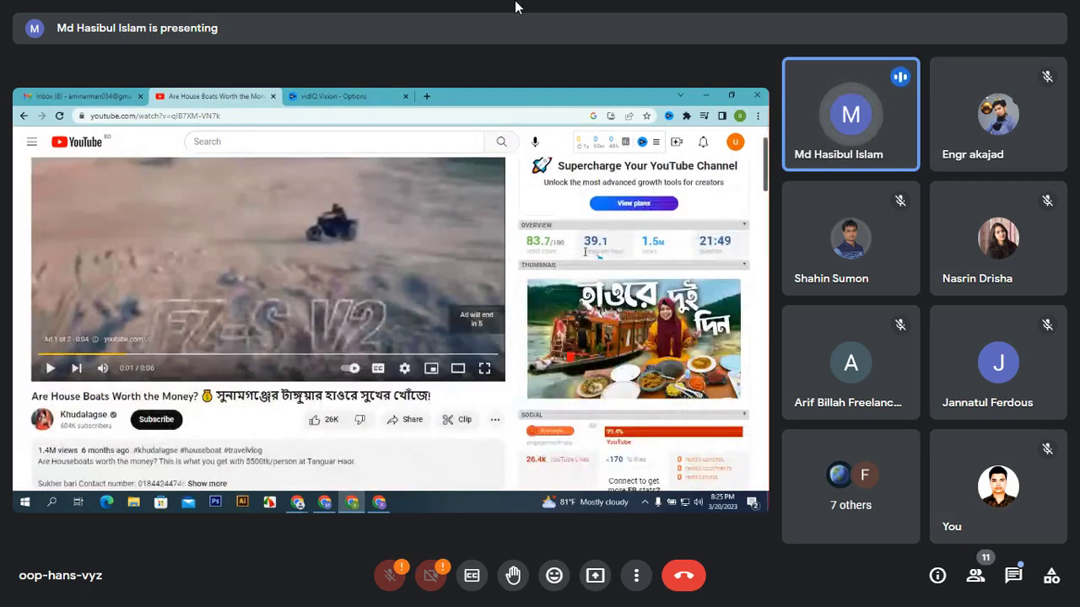
Step: Examine the vidIQ data beside the house boats video, close the Keyword Inspector, and go back to the video
scroll(605, 258, down, 3)
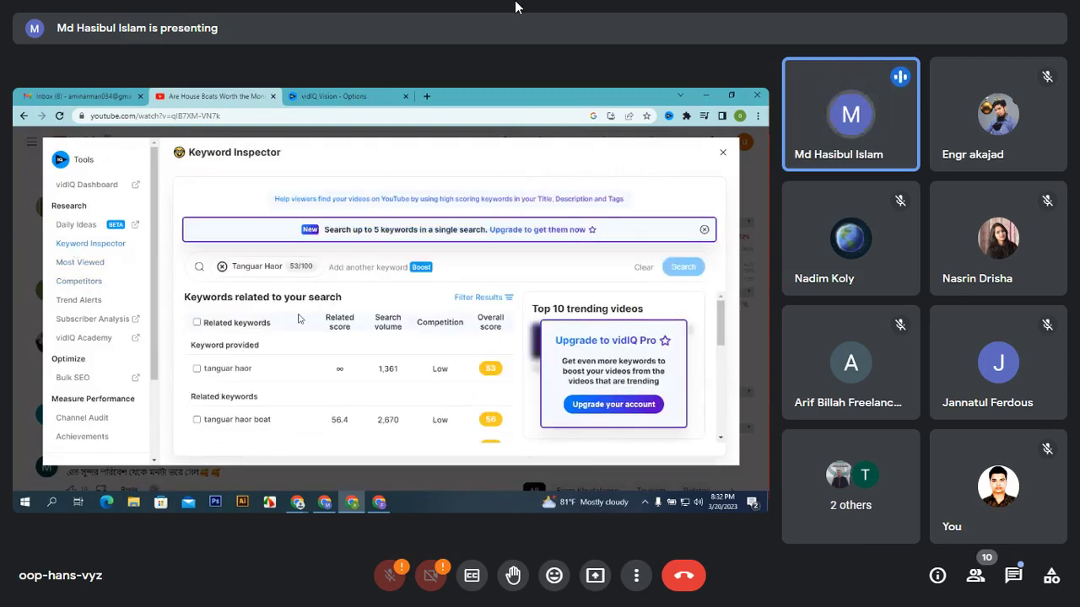
click(721, 154)
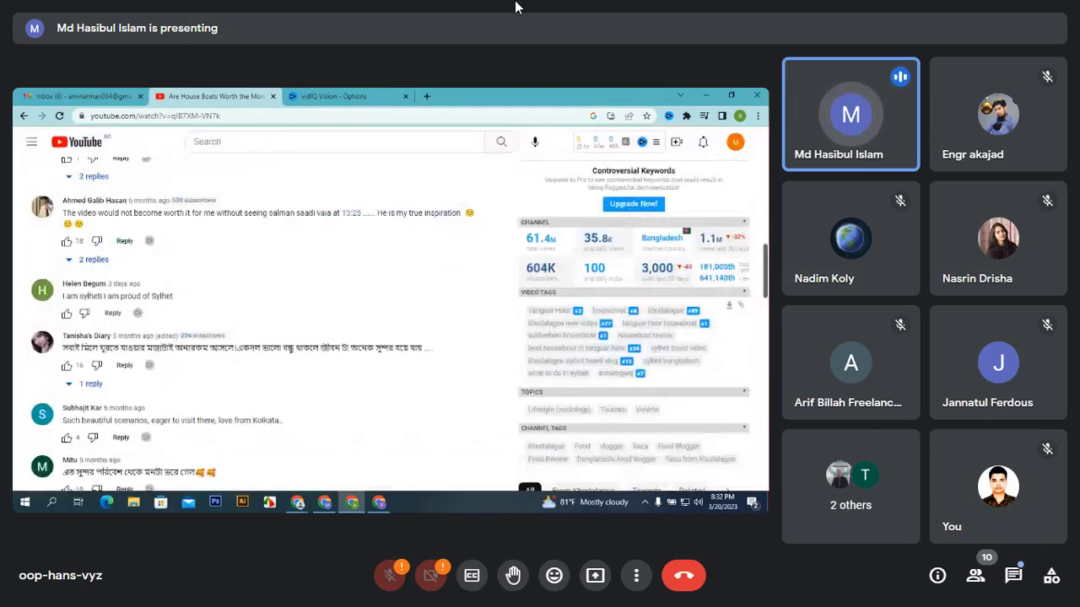
scroll(167, 264, up, 1)
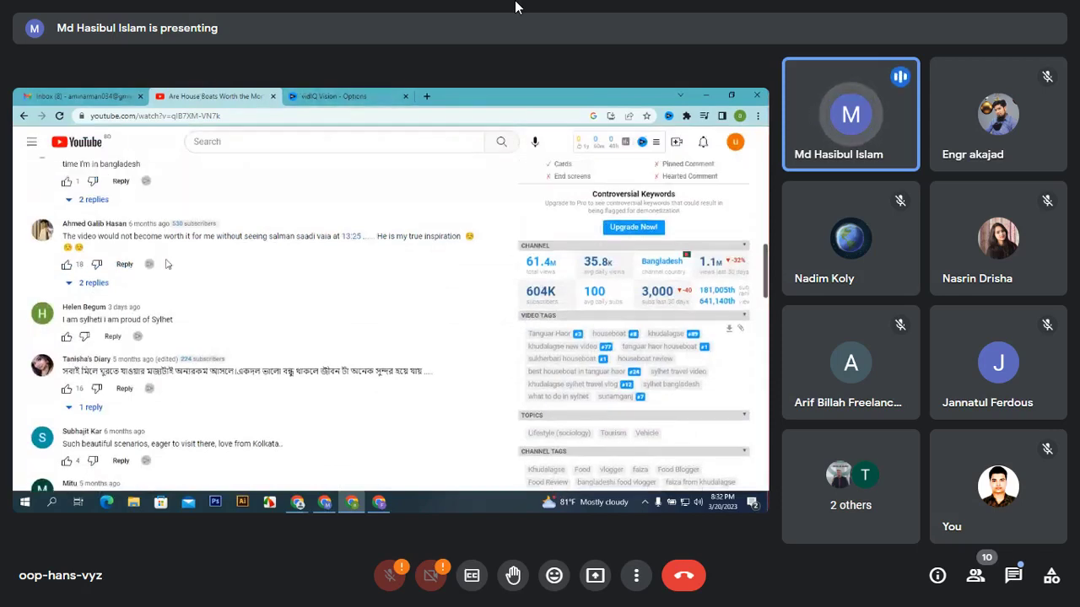
scroll(166, 264, up, 10)
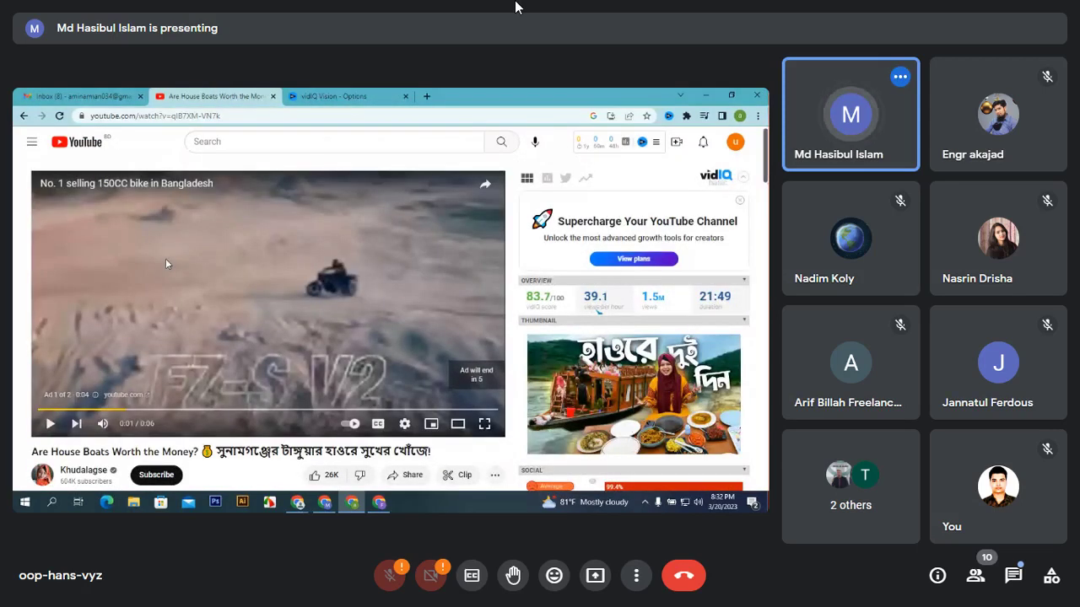